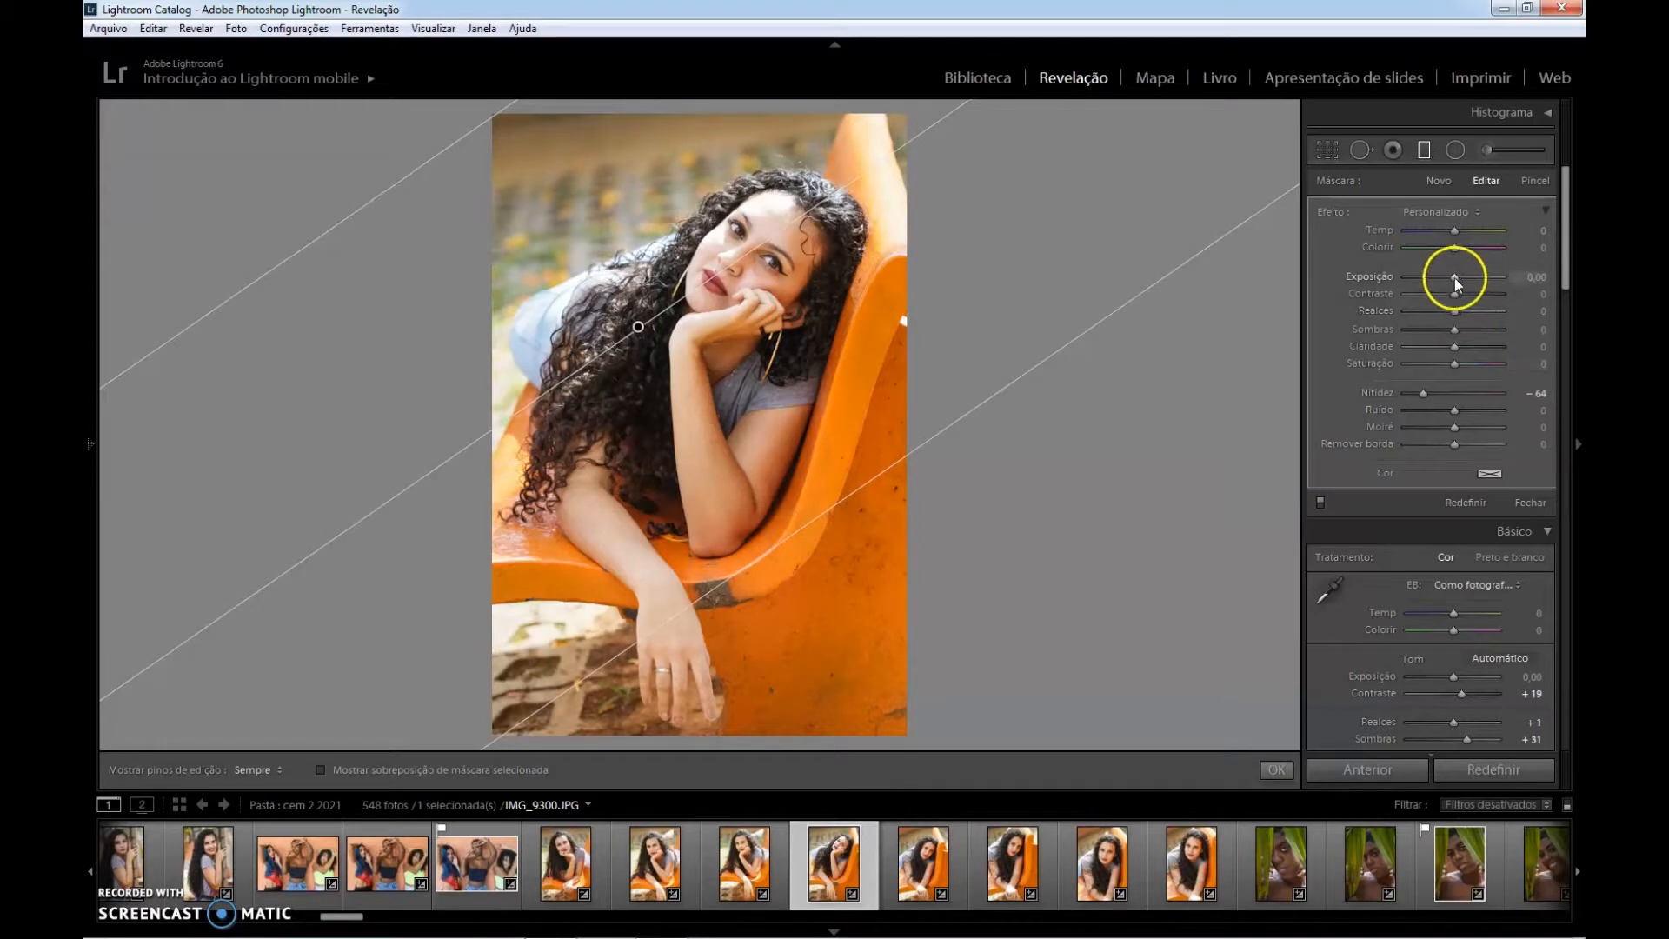
# Set the diagonal graduated filter's exposure to −1.38 and highlights to −21, and finish editing the filter.
pyautogui.moveTo(1456, 278); pyautogui.dragTo(1443, 281)
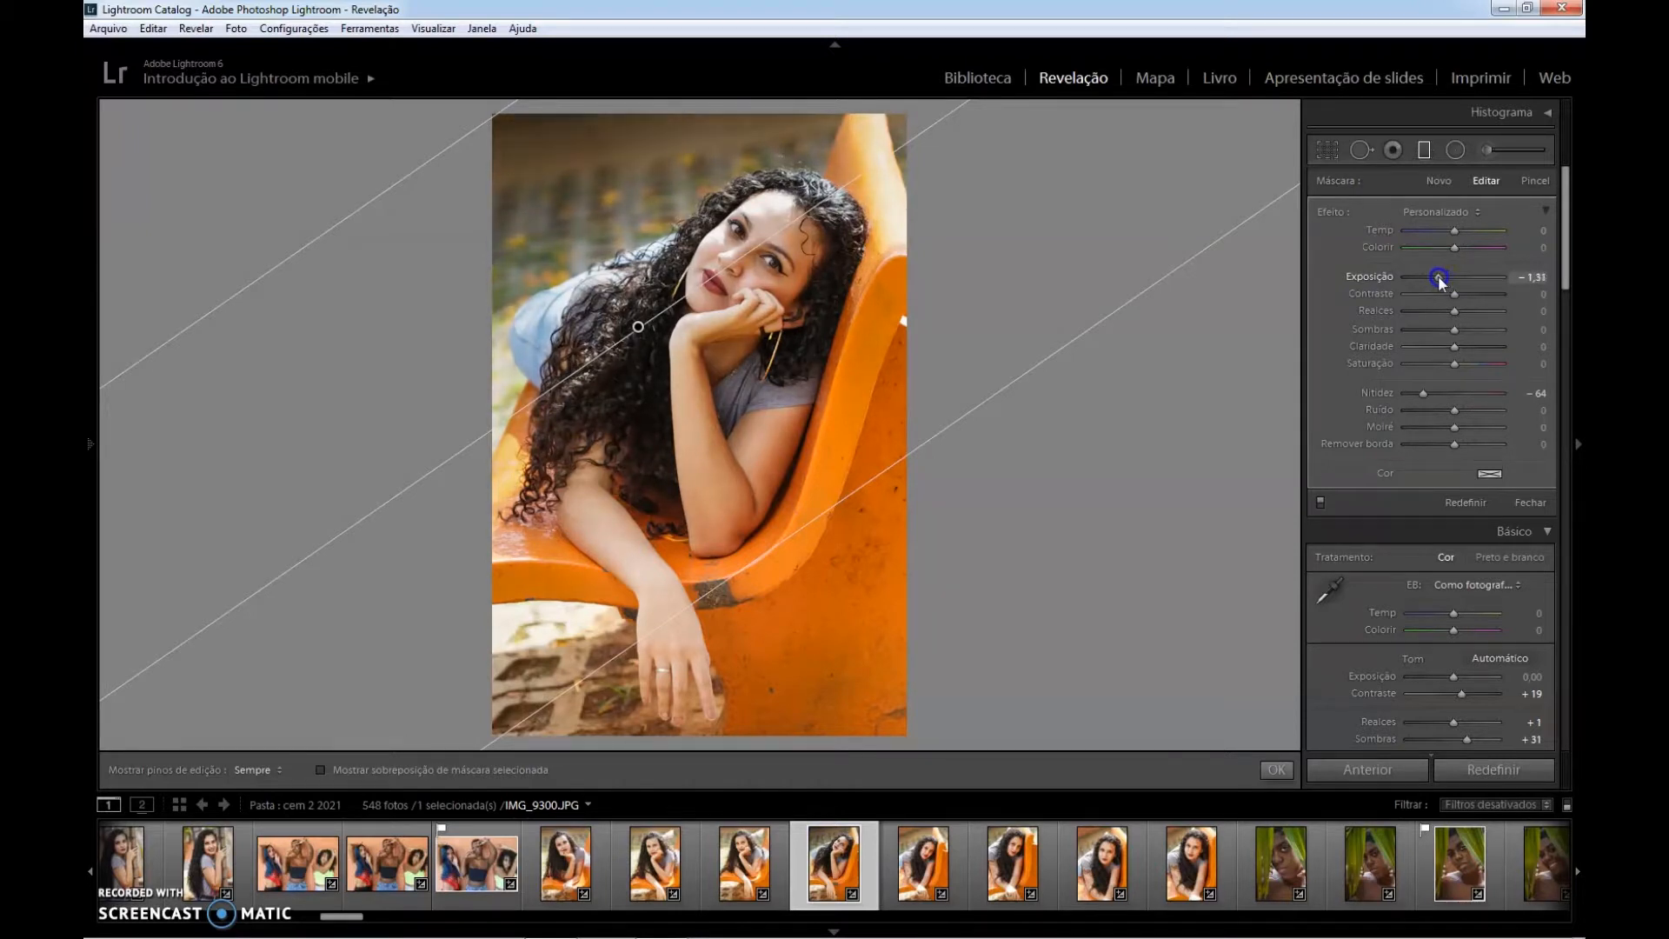
pyautogui.moveTo(1439, 278); pyautogui.dragTo(1437, 280)
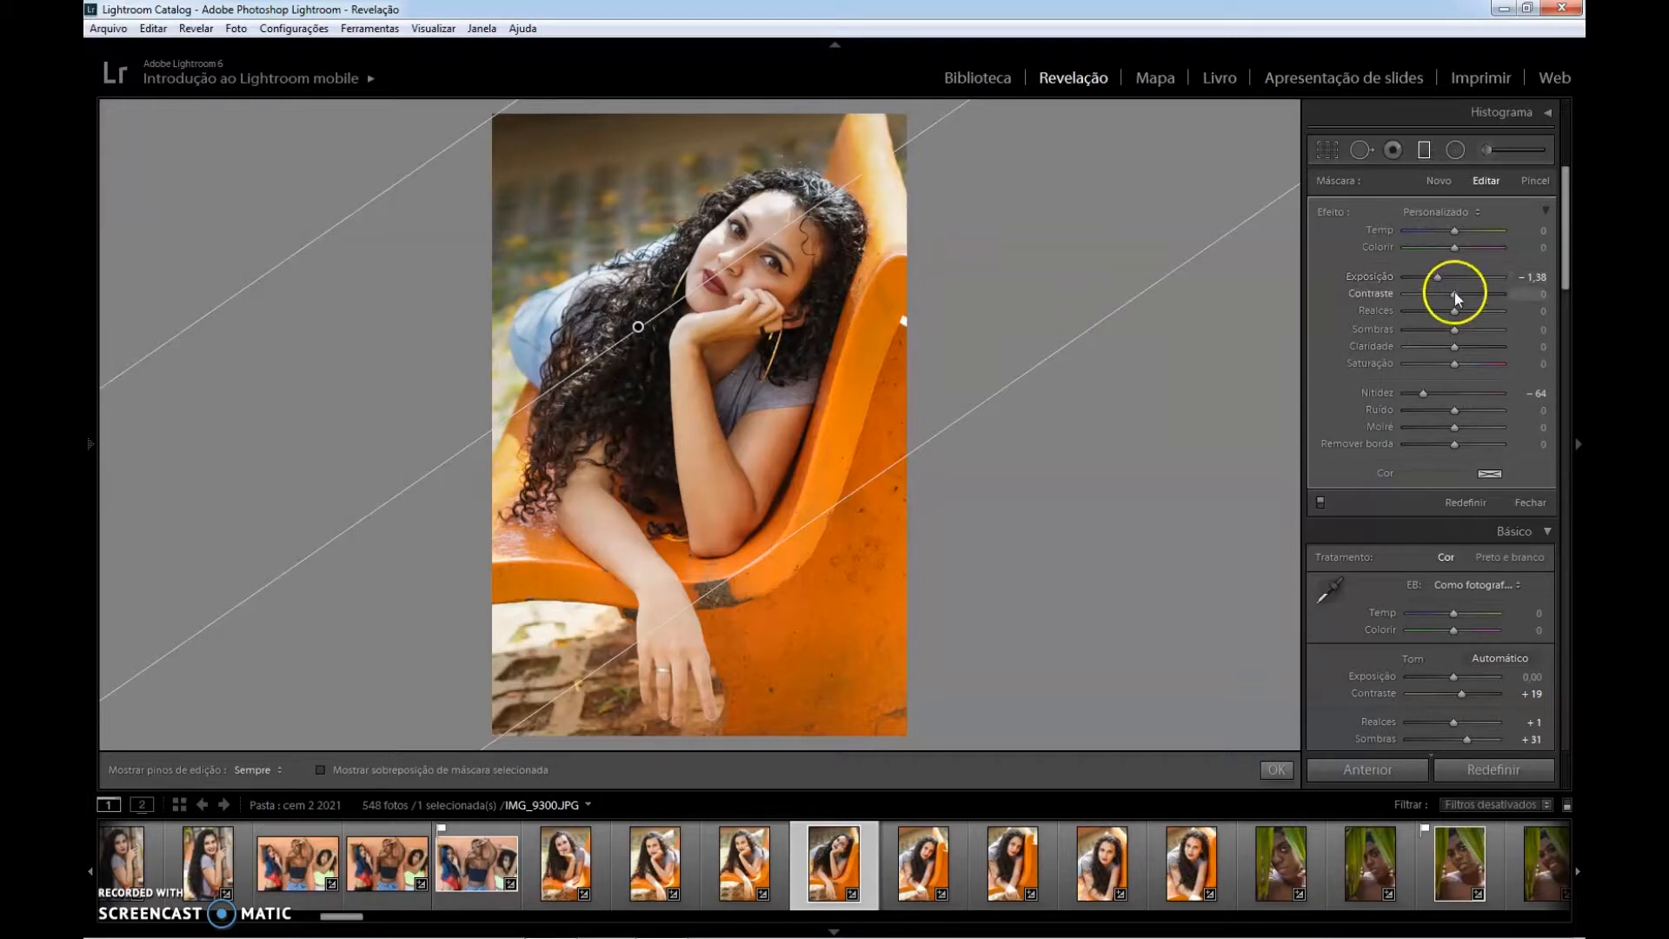
pyautogui.moveTo(1454, 311); pyautogui.dragTo(1445, 313)
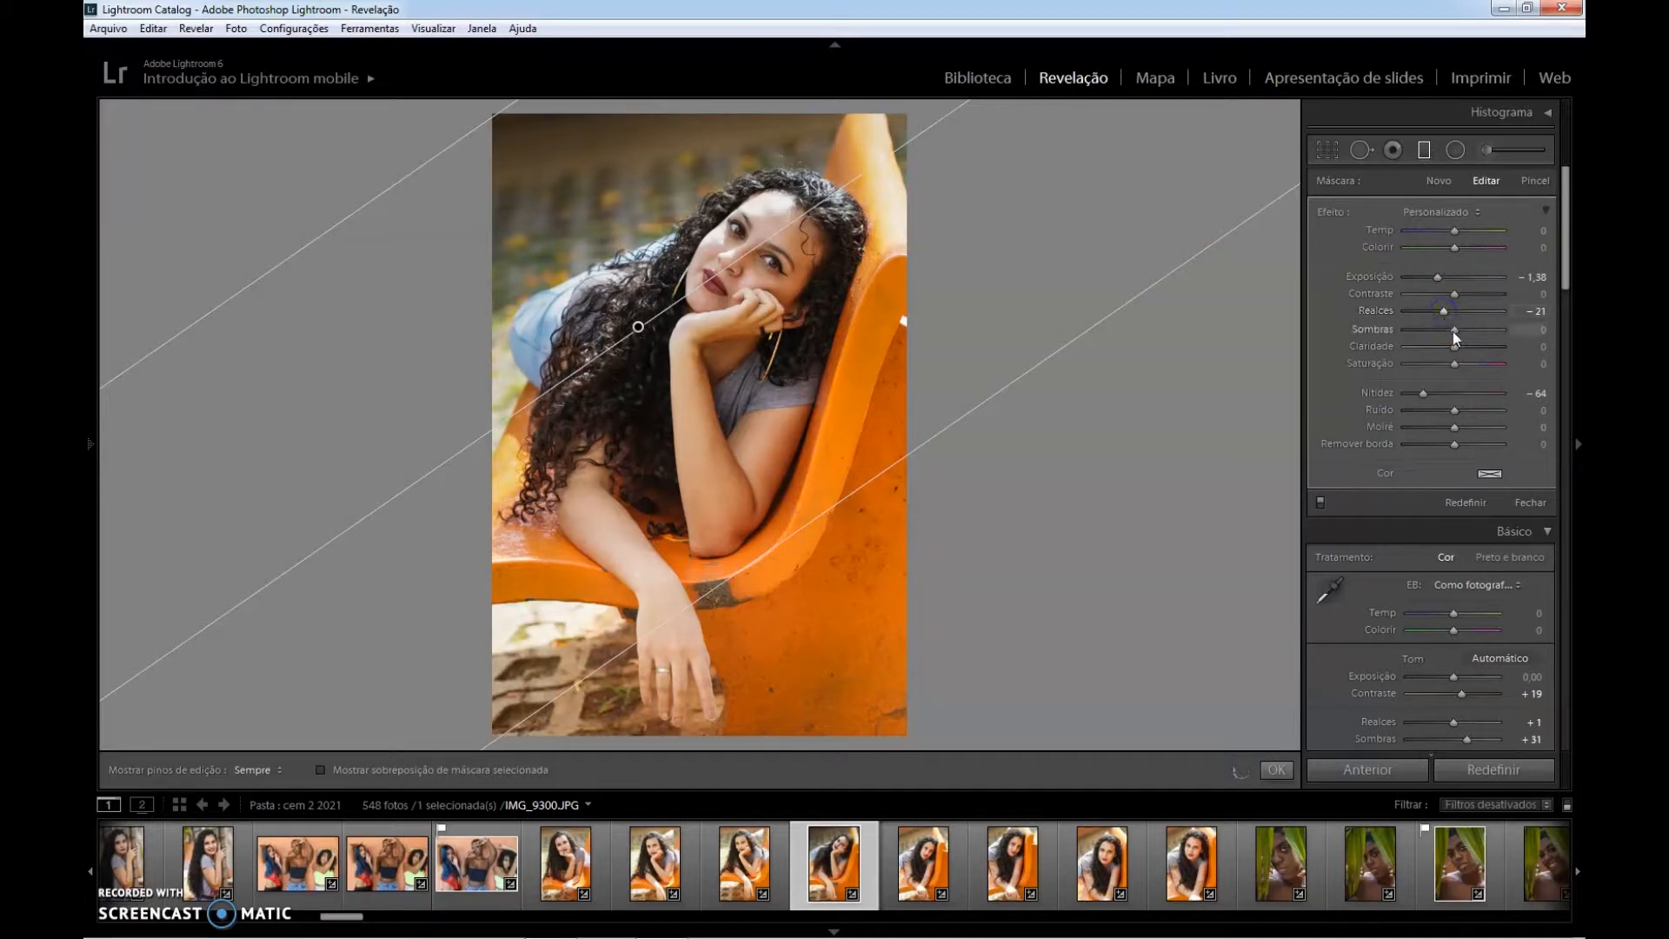
pyautogui.click(1276, 769)
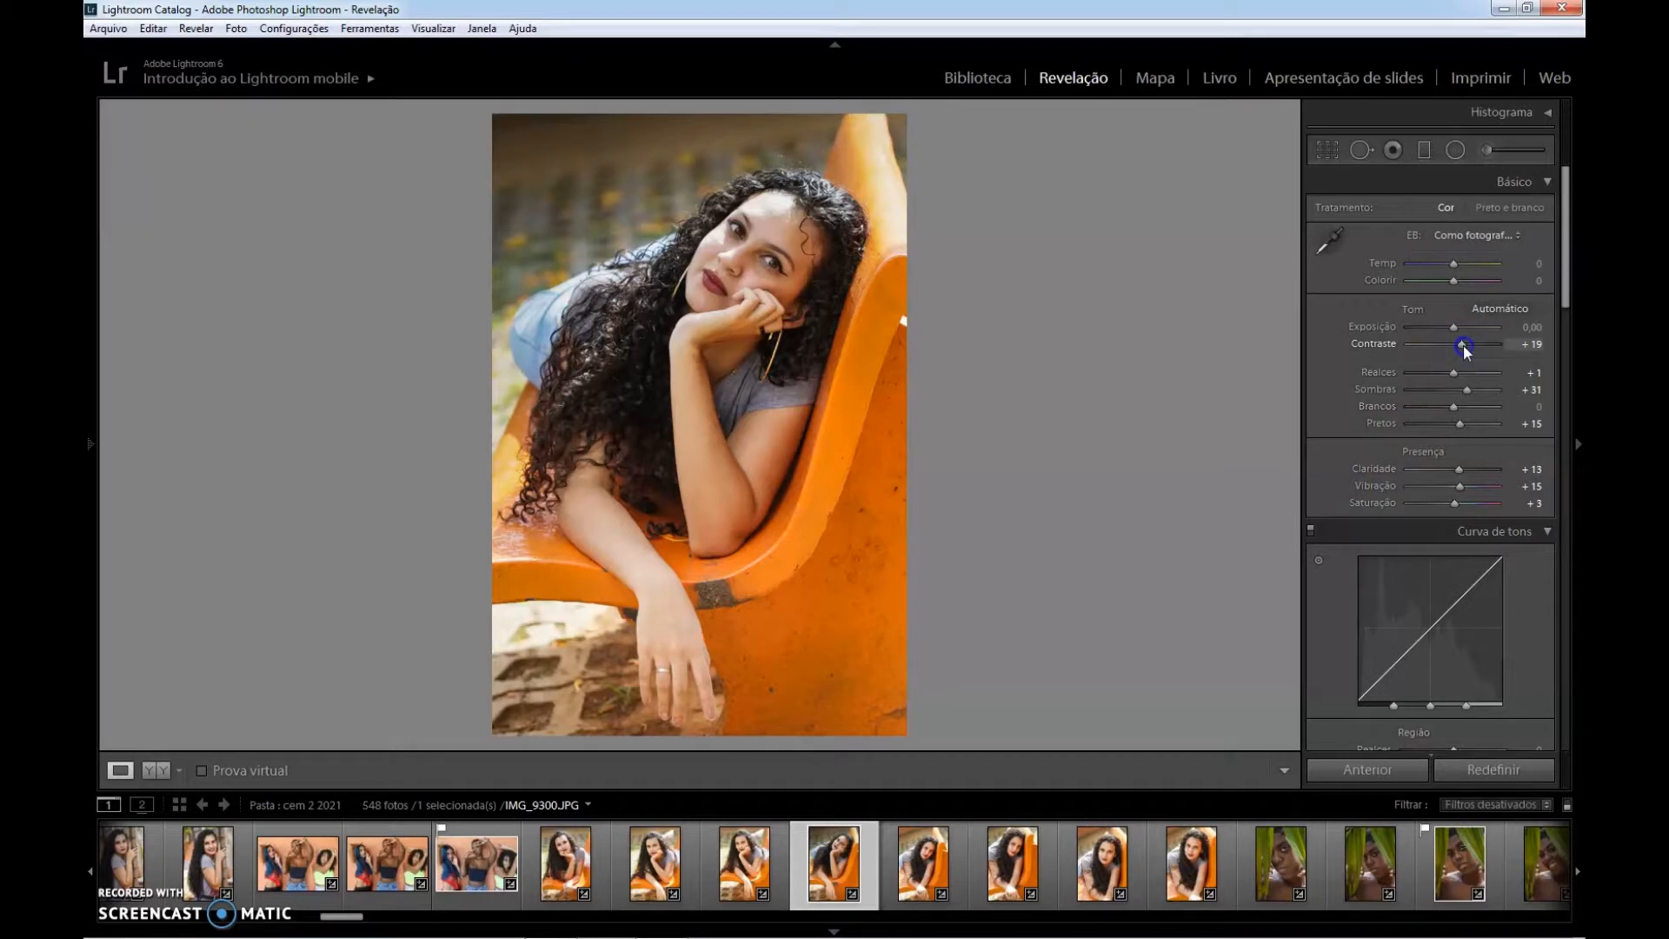
# Set the photo's overall contrast to +21, exposure to −0.05 and highlights to −31.
pyautogui.moveTo(1464, 345); pyautogui.dragTo(1464, 348)
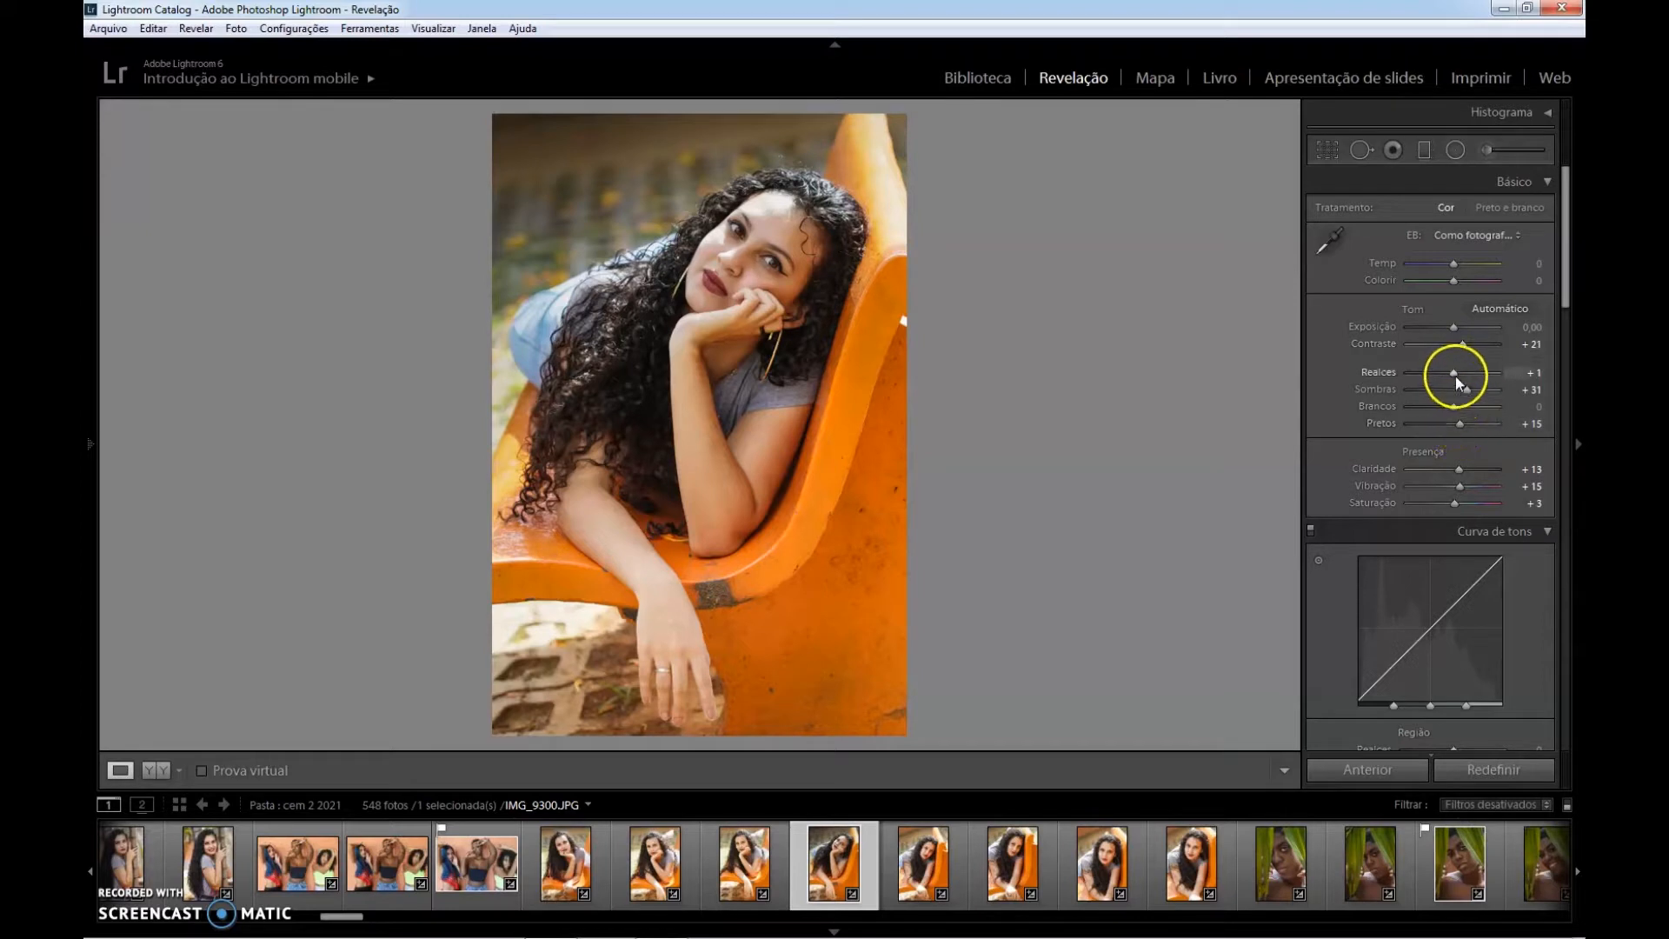
pyautogui.moveTo(1454, 332); pyautogui.dragTo(1455, 334)
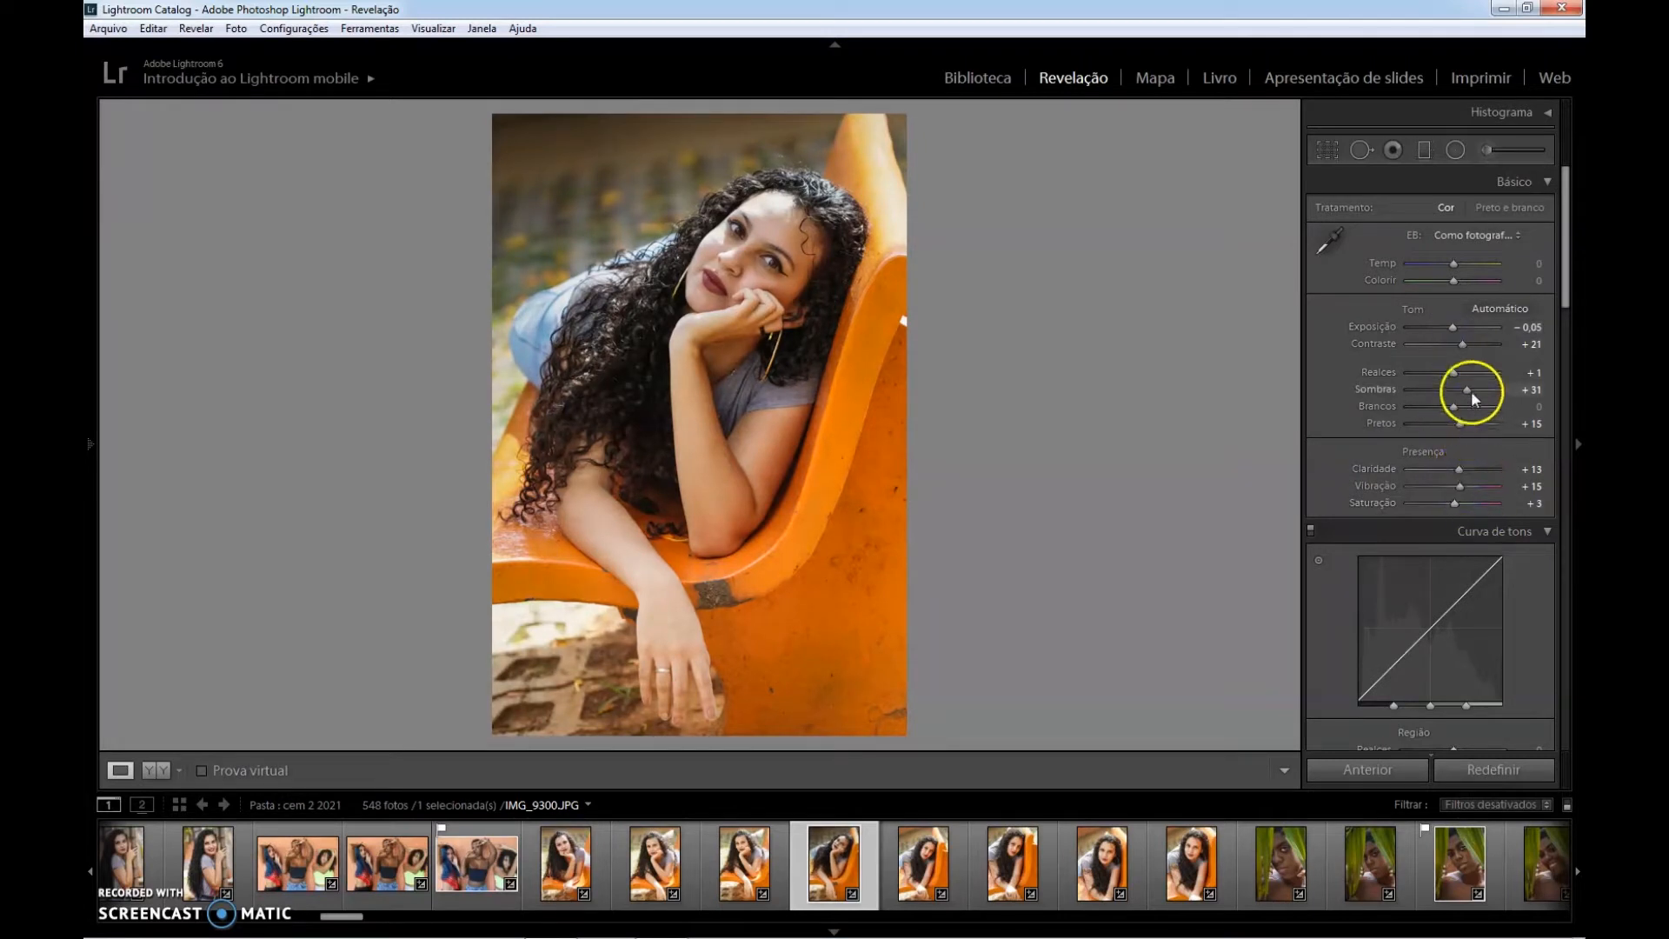
pyautogui.moveTo(1454, 372); pyautogui.dragTo(1443, 374)
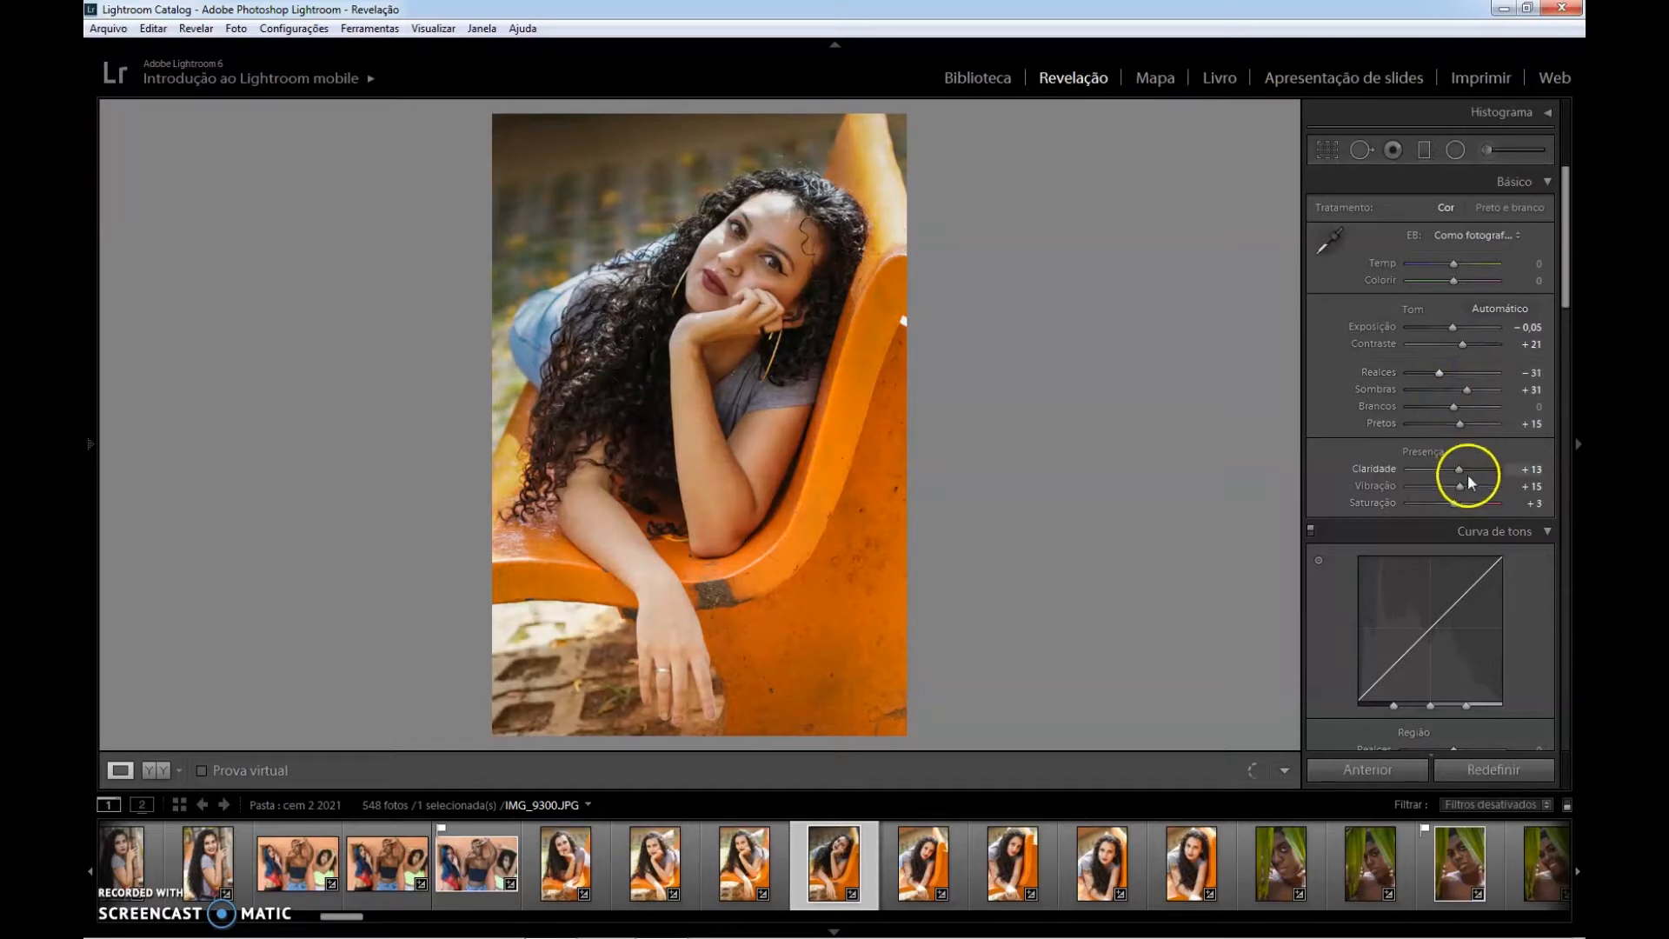
# Raise the photo's vibrance to +41 and clarity to +27.
pyautogui.moveTo(1461, 483); pyautogui.dragTo(1471, 486)
pyautogui.moveTo(1460, 468)
pyautogui.mouseDown()
pyautogui.moveTo(1485, 473)
pyautogui.moveTo(1469, 478)
pyautogui.mouseUp()
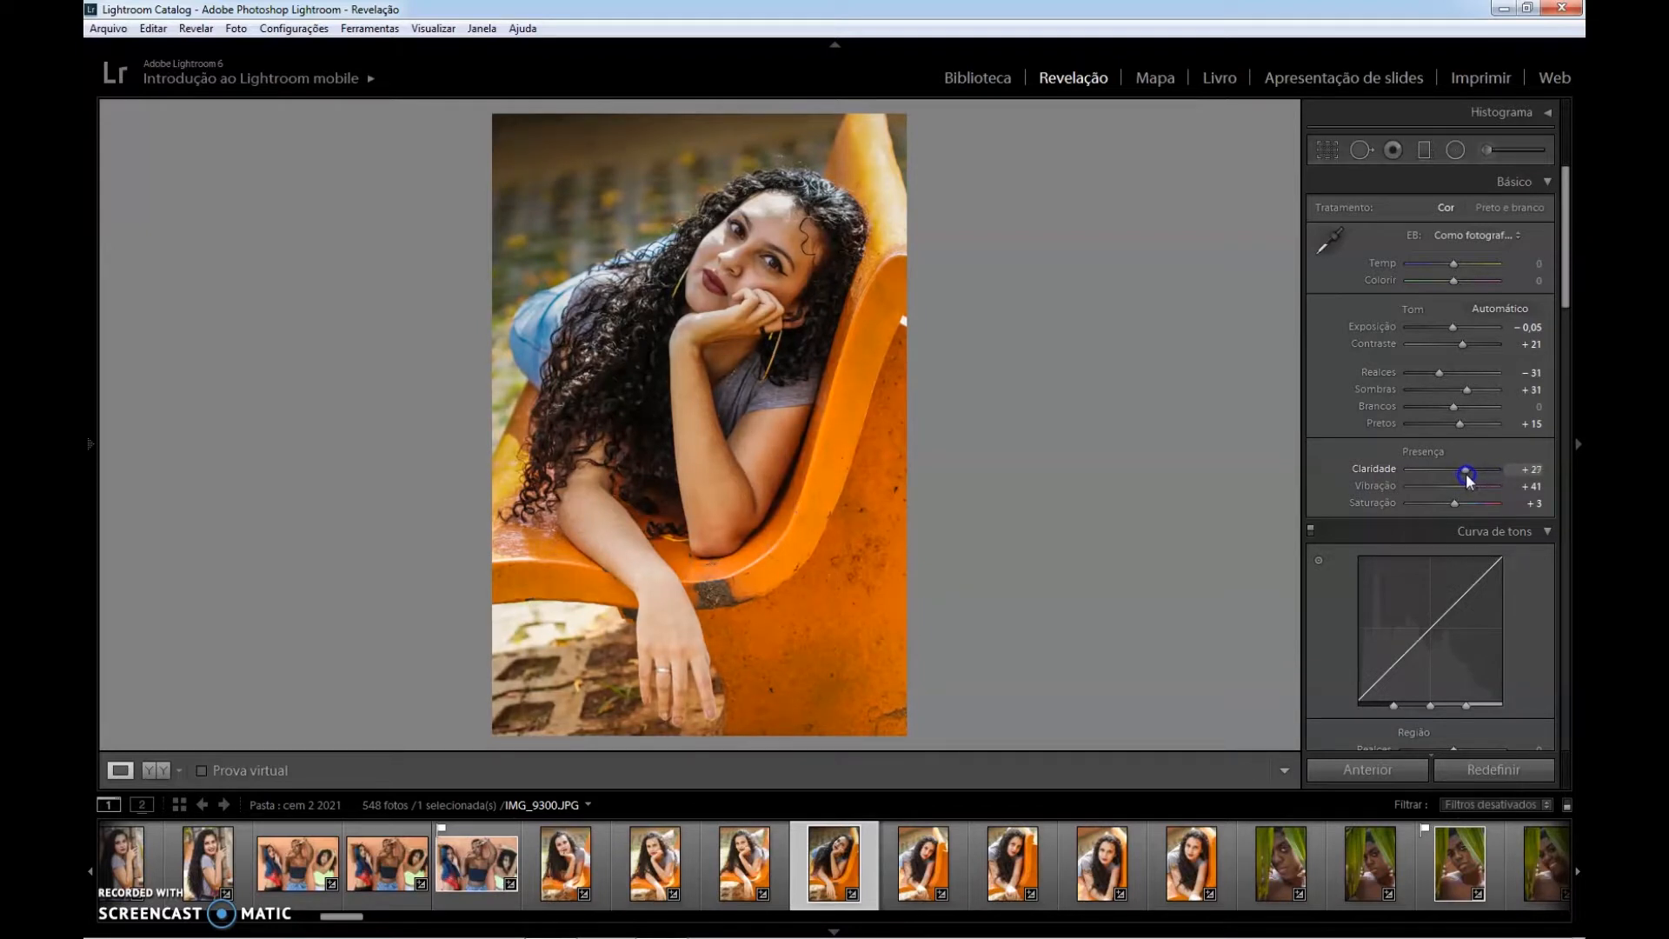
pyautogui.moveTo(1466, 472); pyautogui.dragTo(1466, 478)
# Add a slanted graduated filter from the photo's bottom edge up to the hair, with exposure −0.49 and highlights −12.
pyautogui.click(1426, 151)
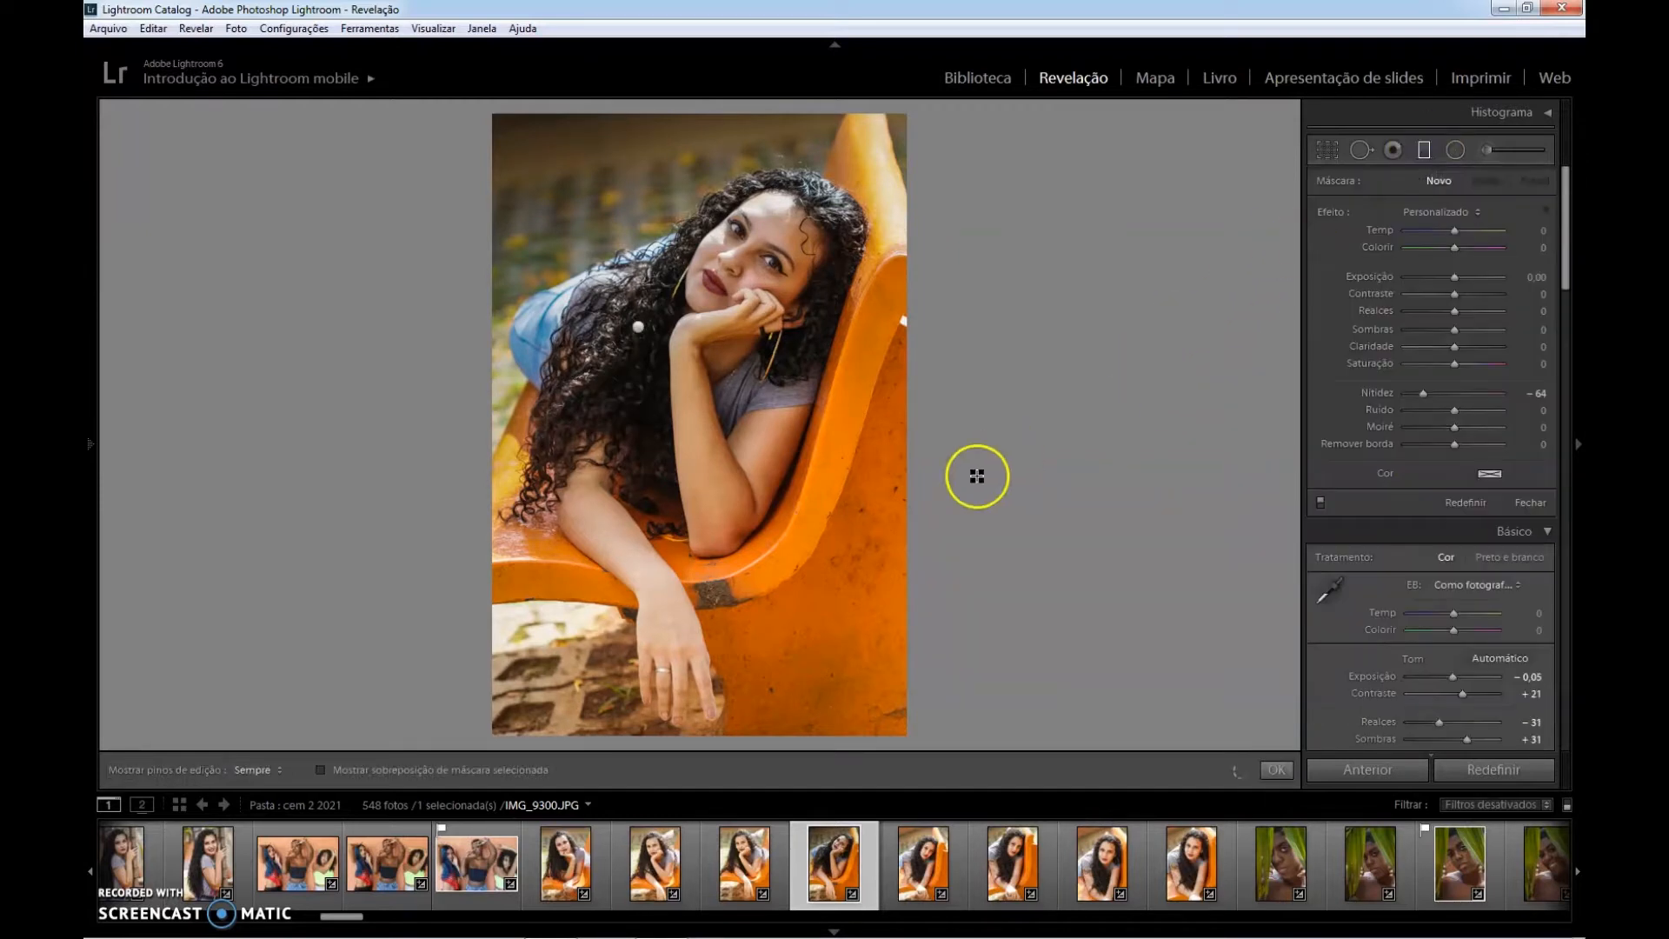
pyautogui.moveTo(755, 732); pyautogui.dragTo(659, 413)
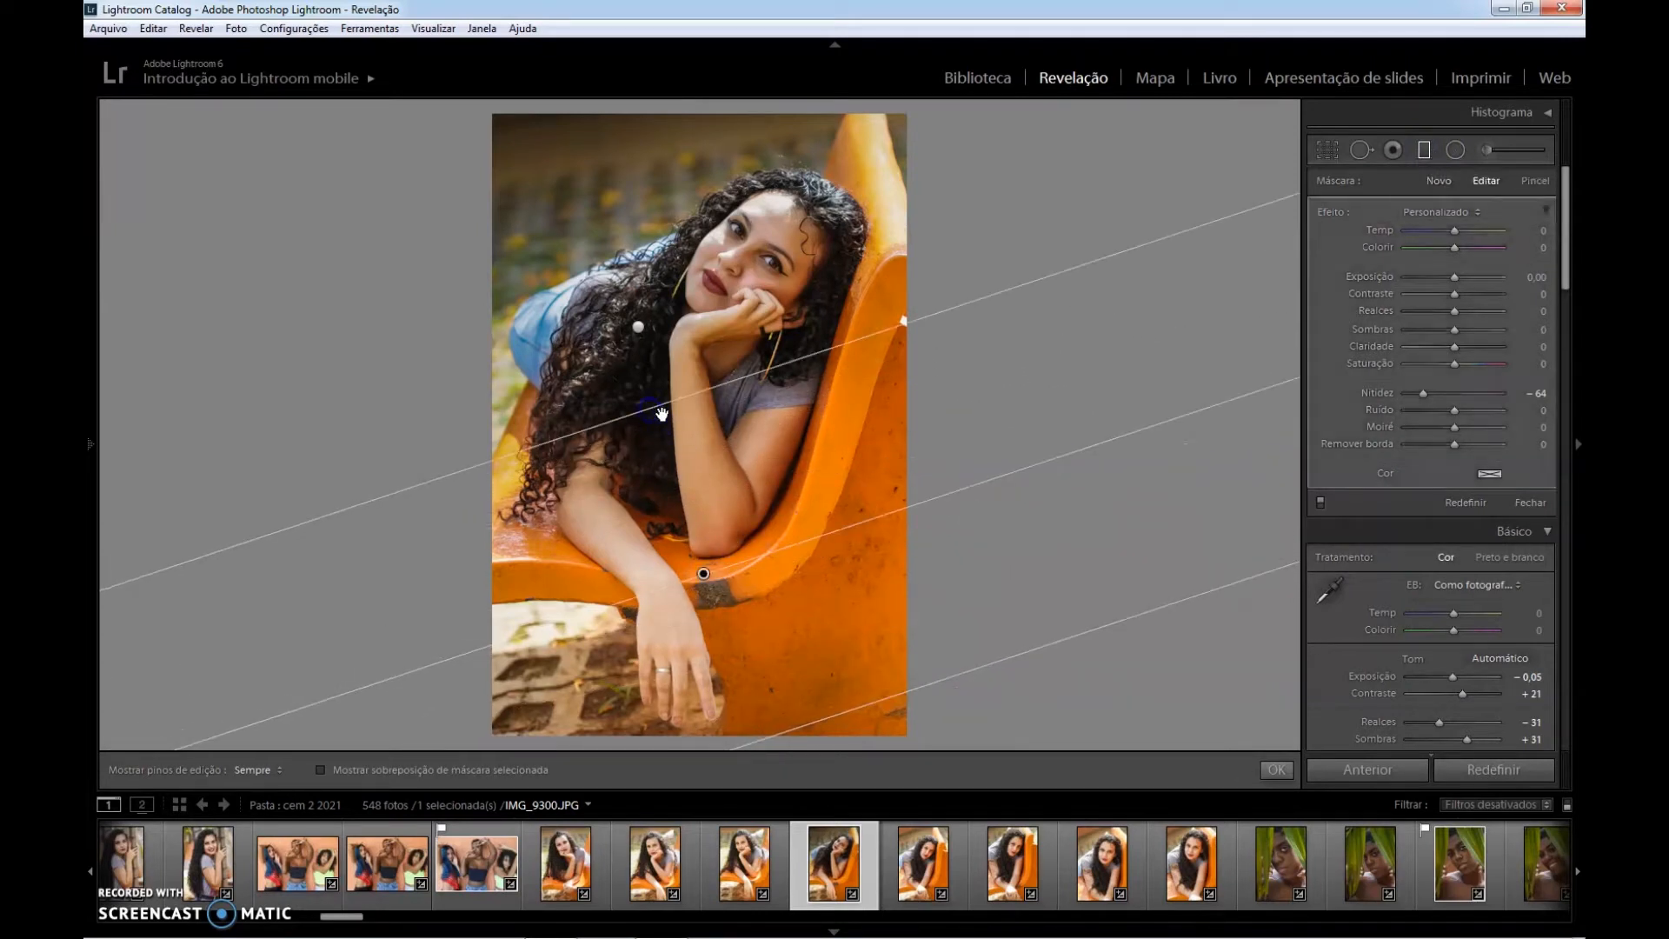
pyautogui.moveTo(1454, 276); pyautogui.dragTo(1450, 283)
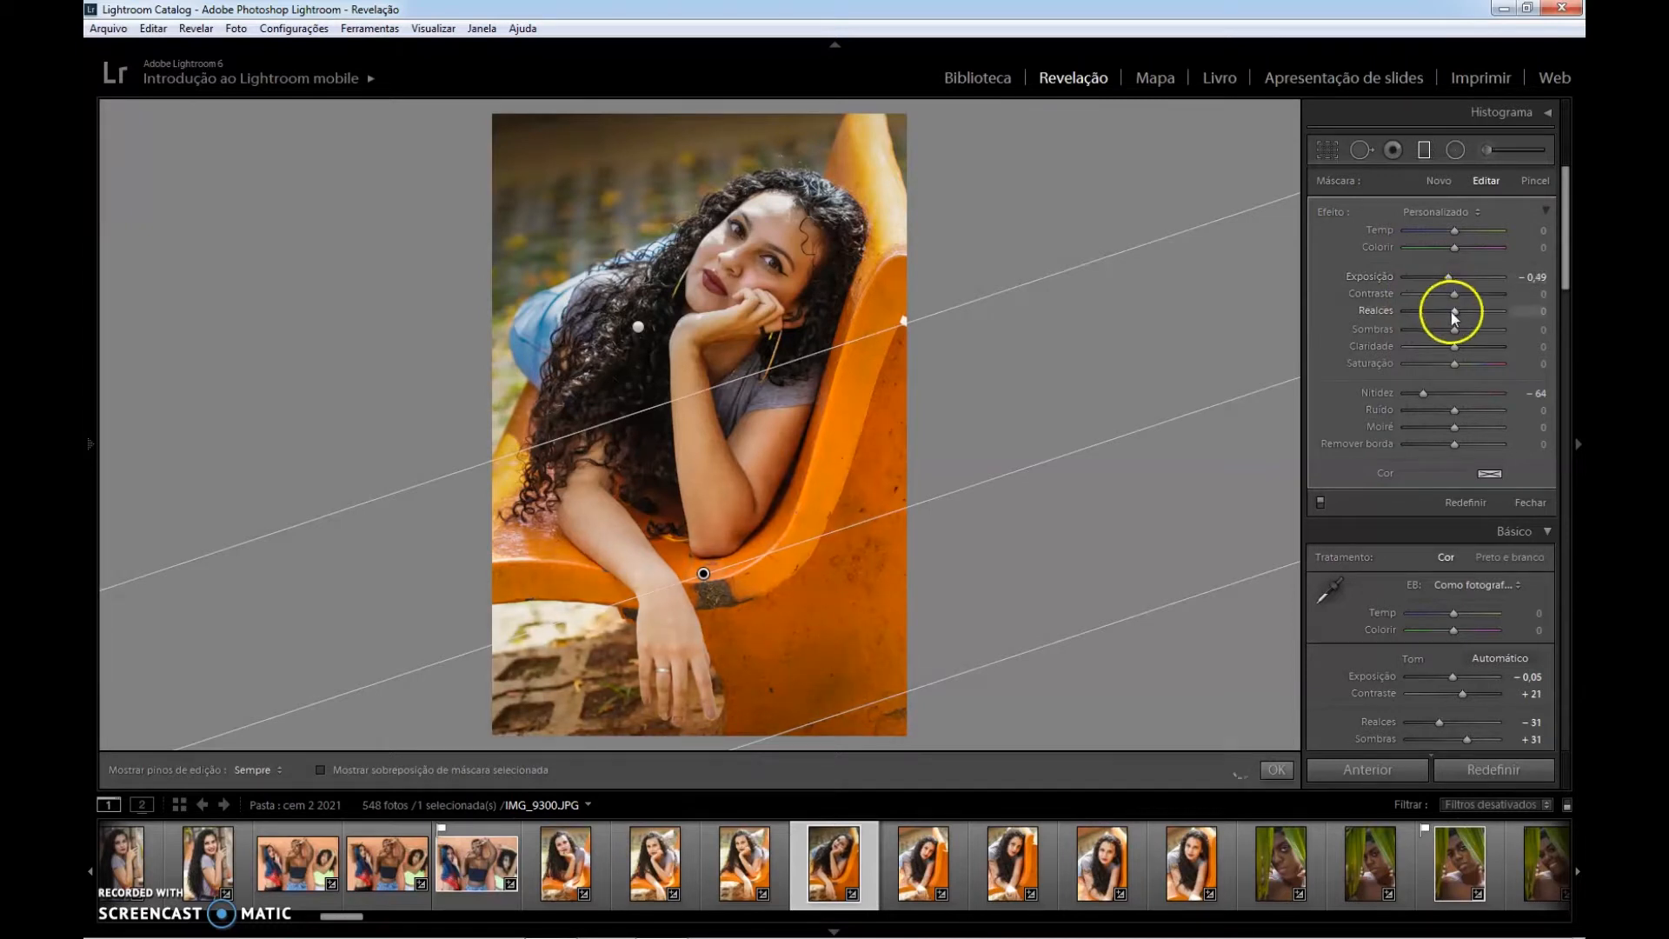
pyautogui.moveTo(1458, 317); pyautogui.dragTo(1448, 315)
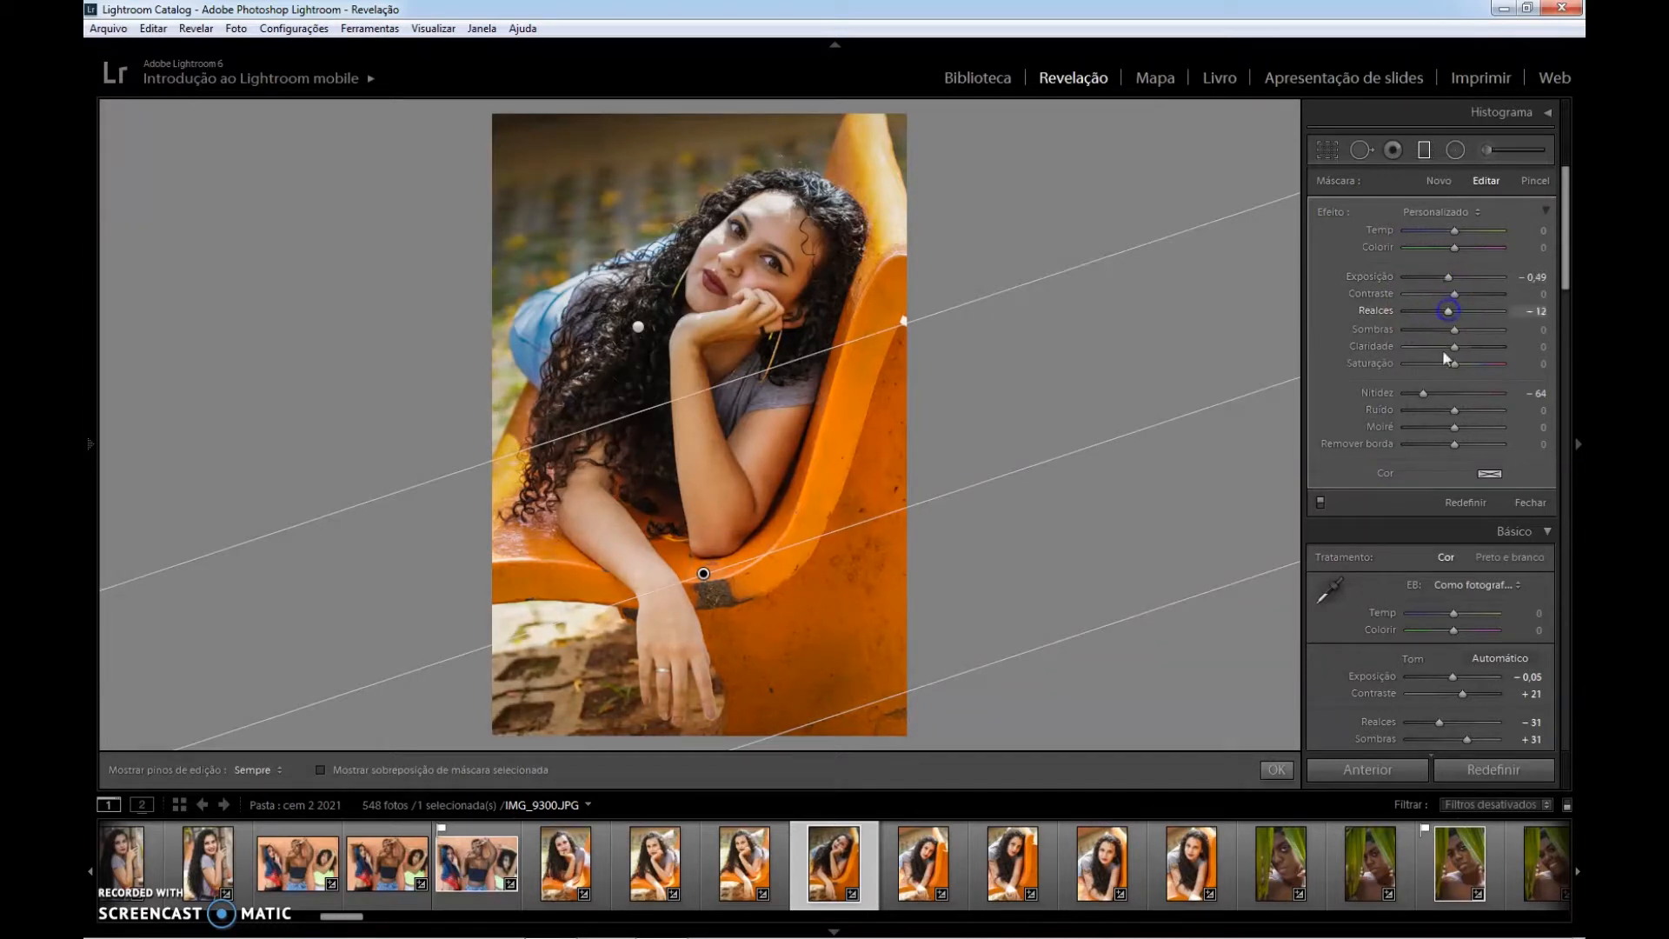
pyautogui.click(1272, 770)
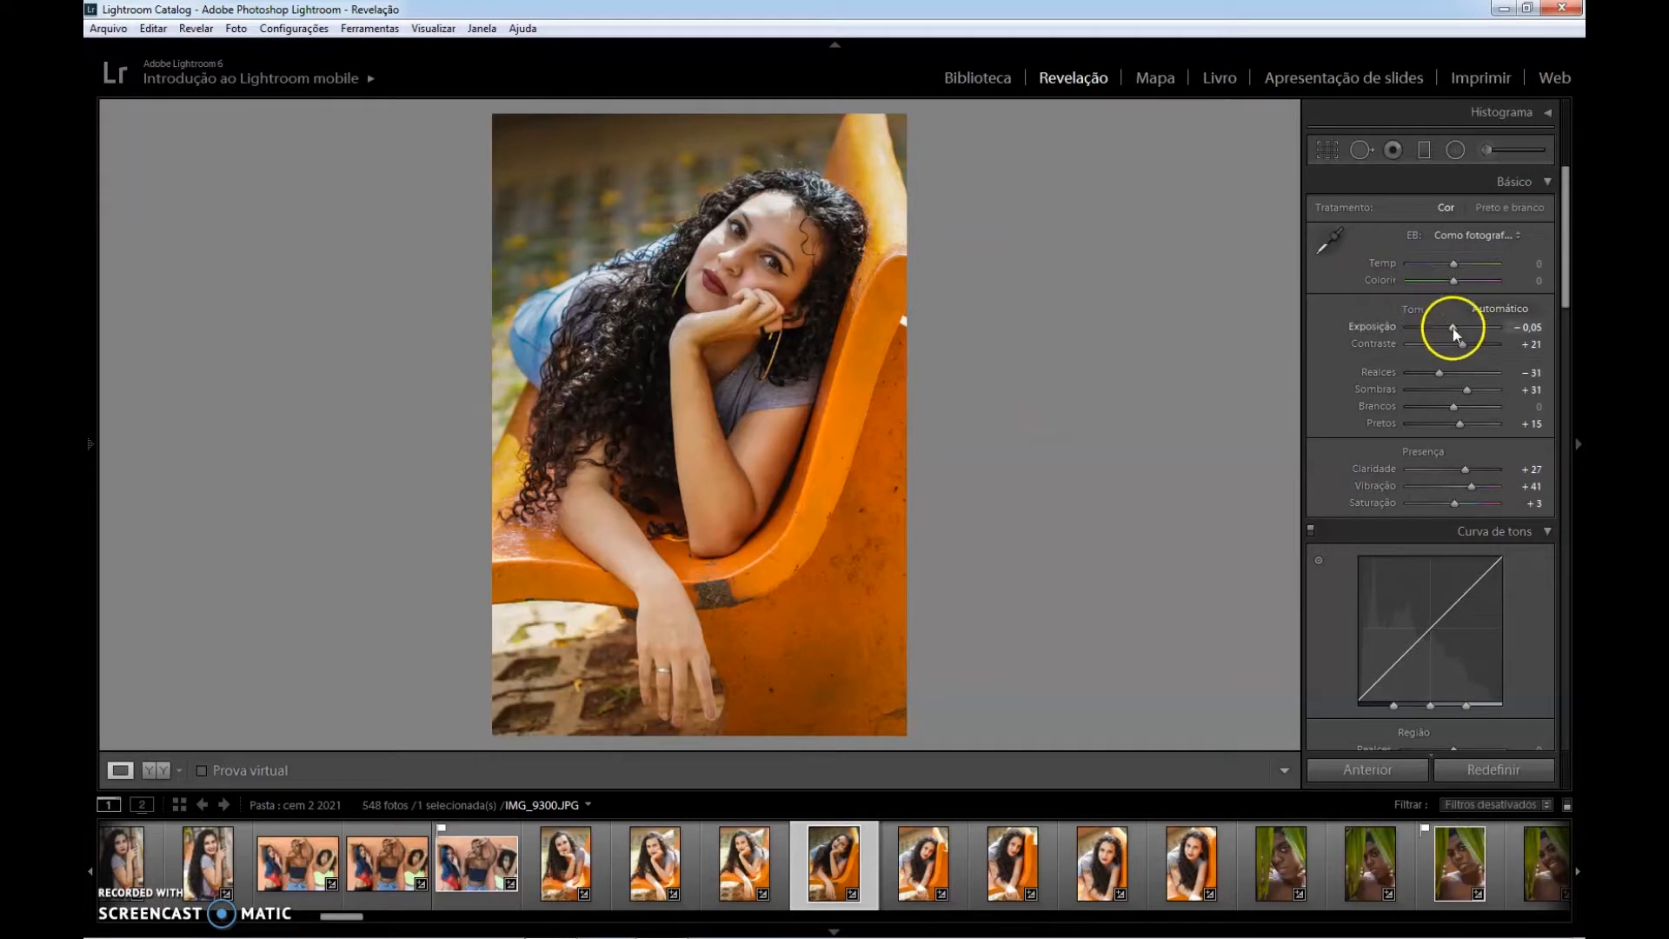
# Raise the photo's overall exposure to +0.25 and switch to the library.
pyautogui.moveTo(1454, 329); pyautogui.dragTo(1457, 331)
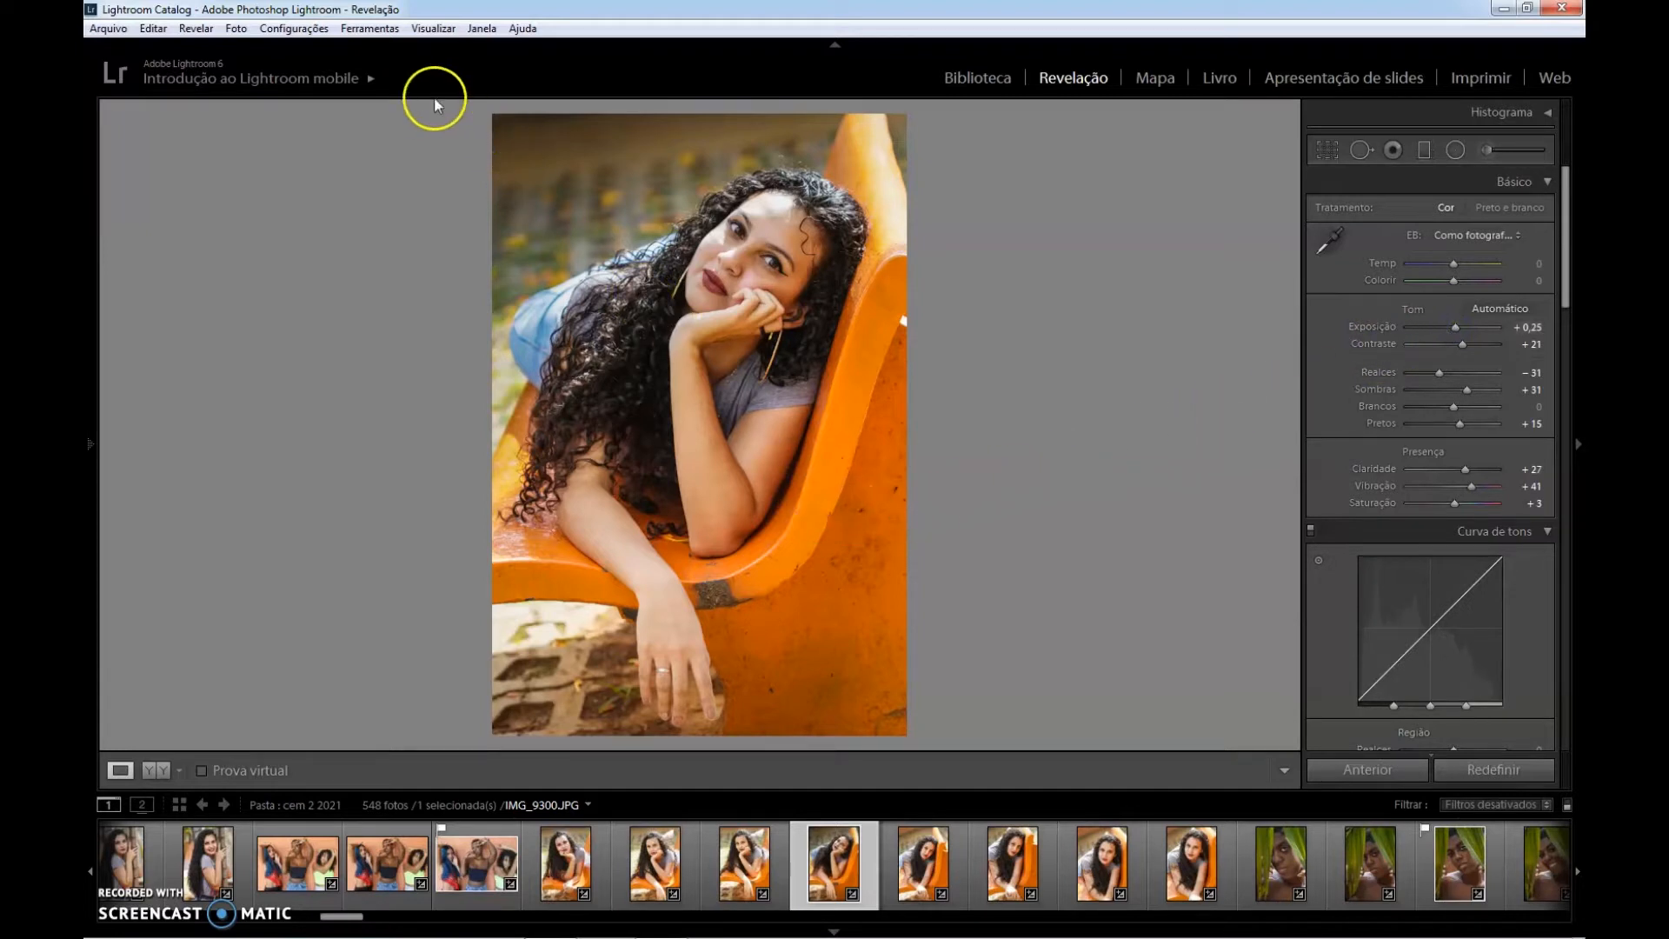
pyautogui.click(979, 78)
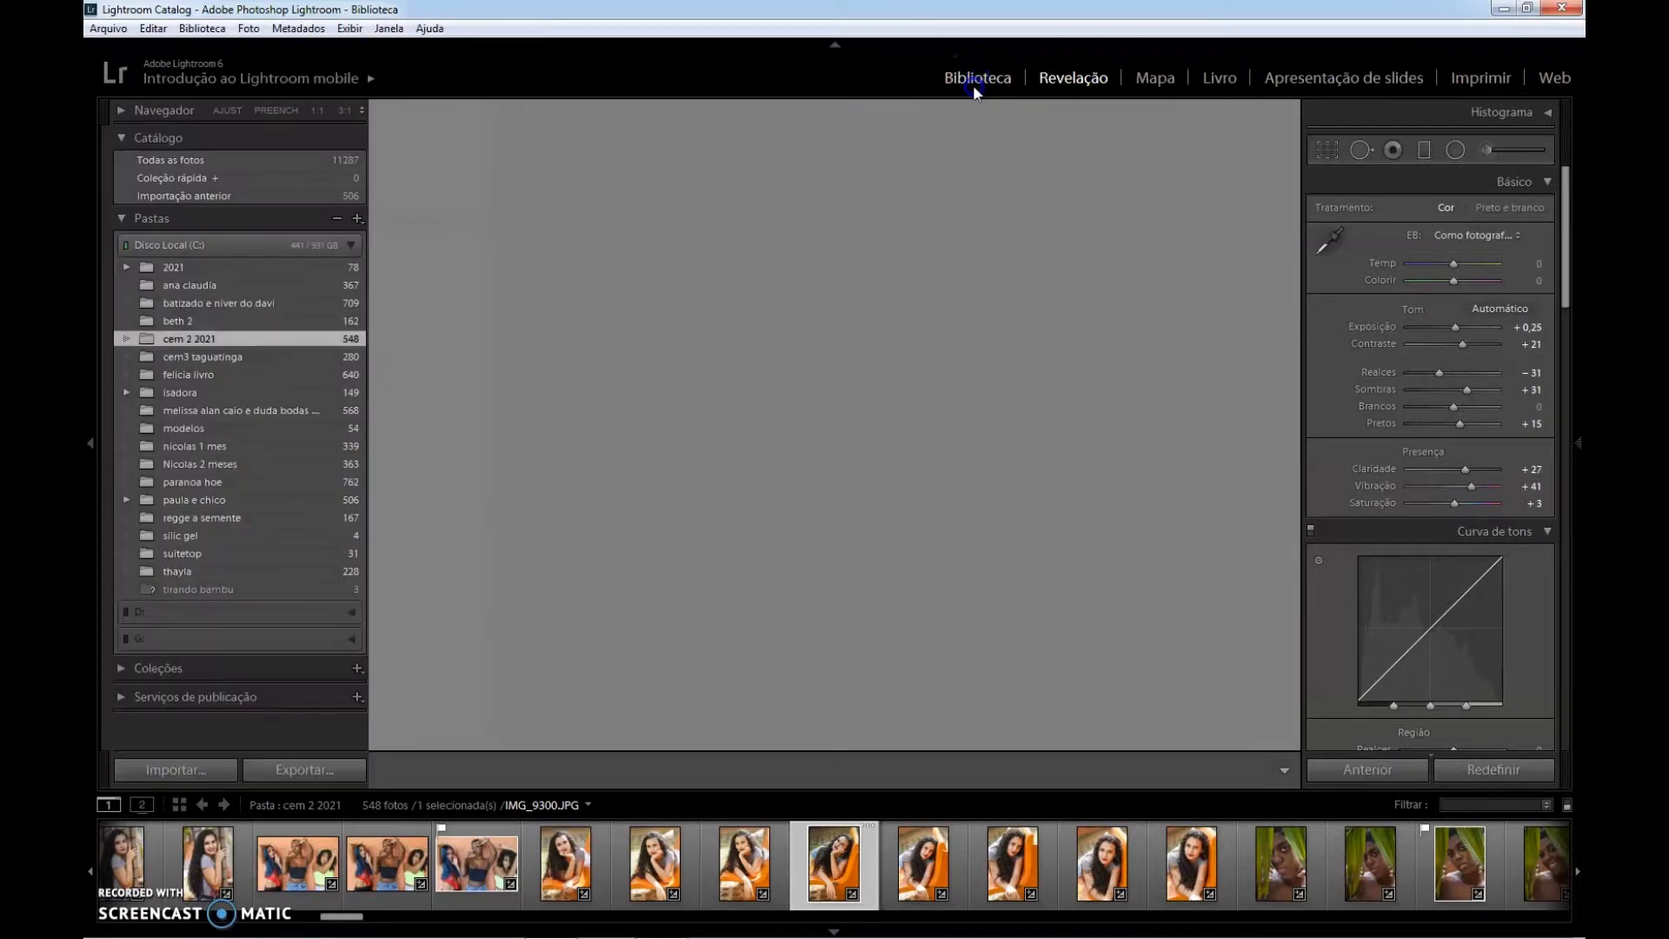
pyautogui.click(293, 769)
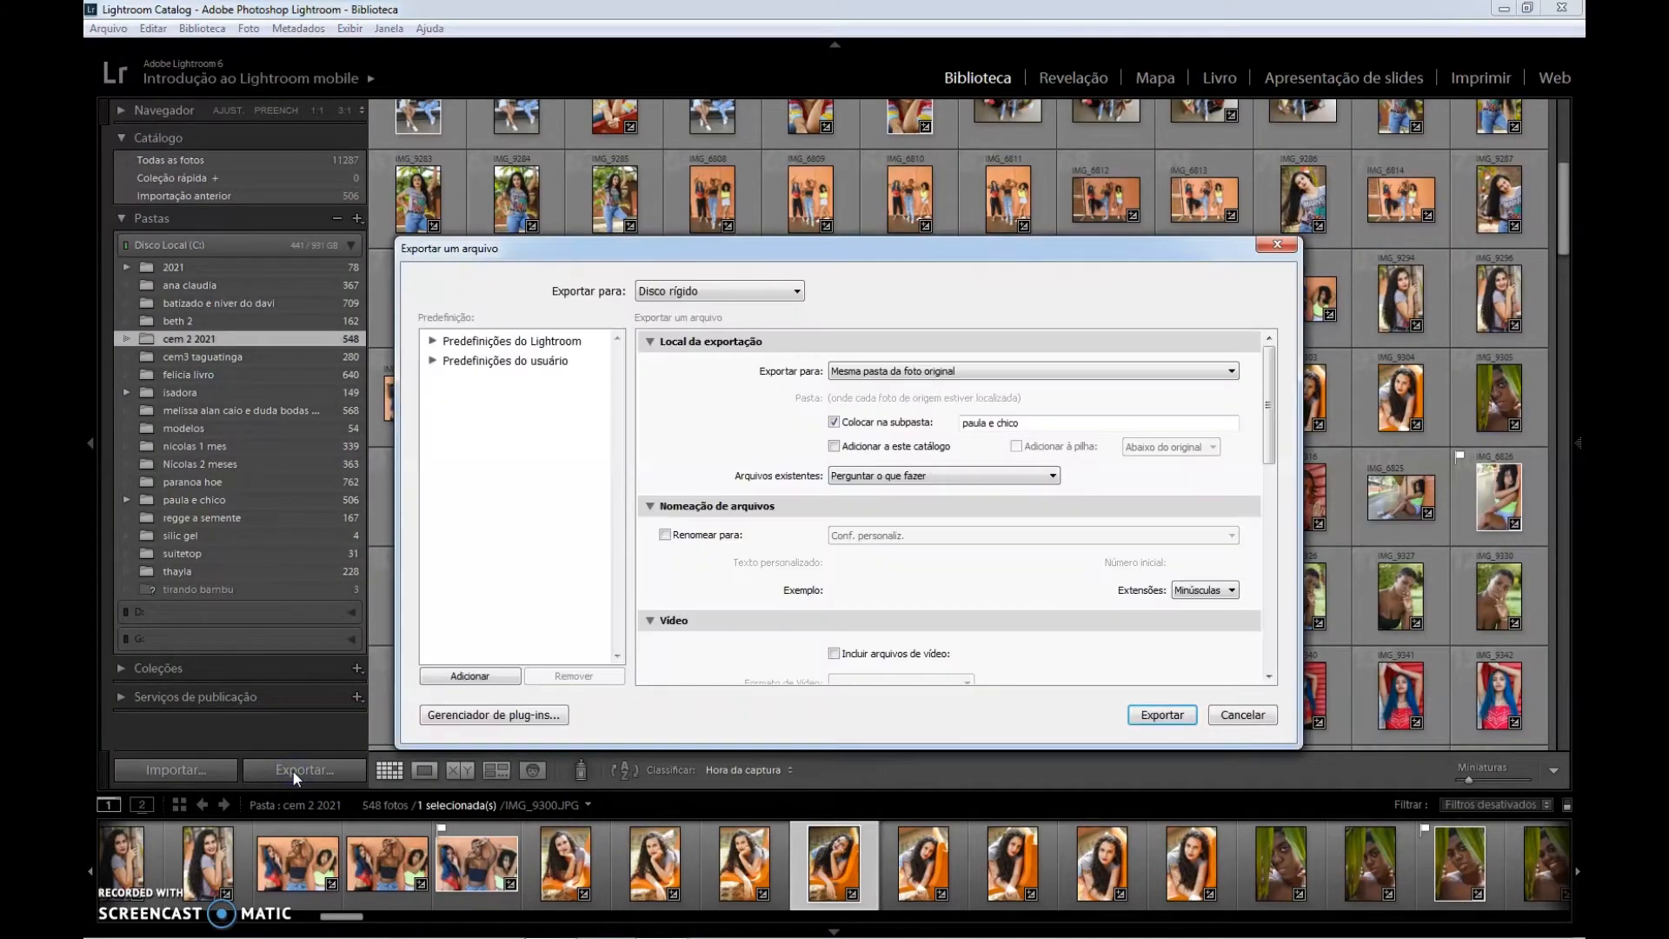
pyautogui.click(90, 443)
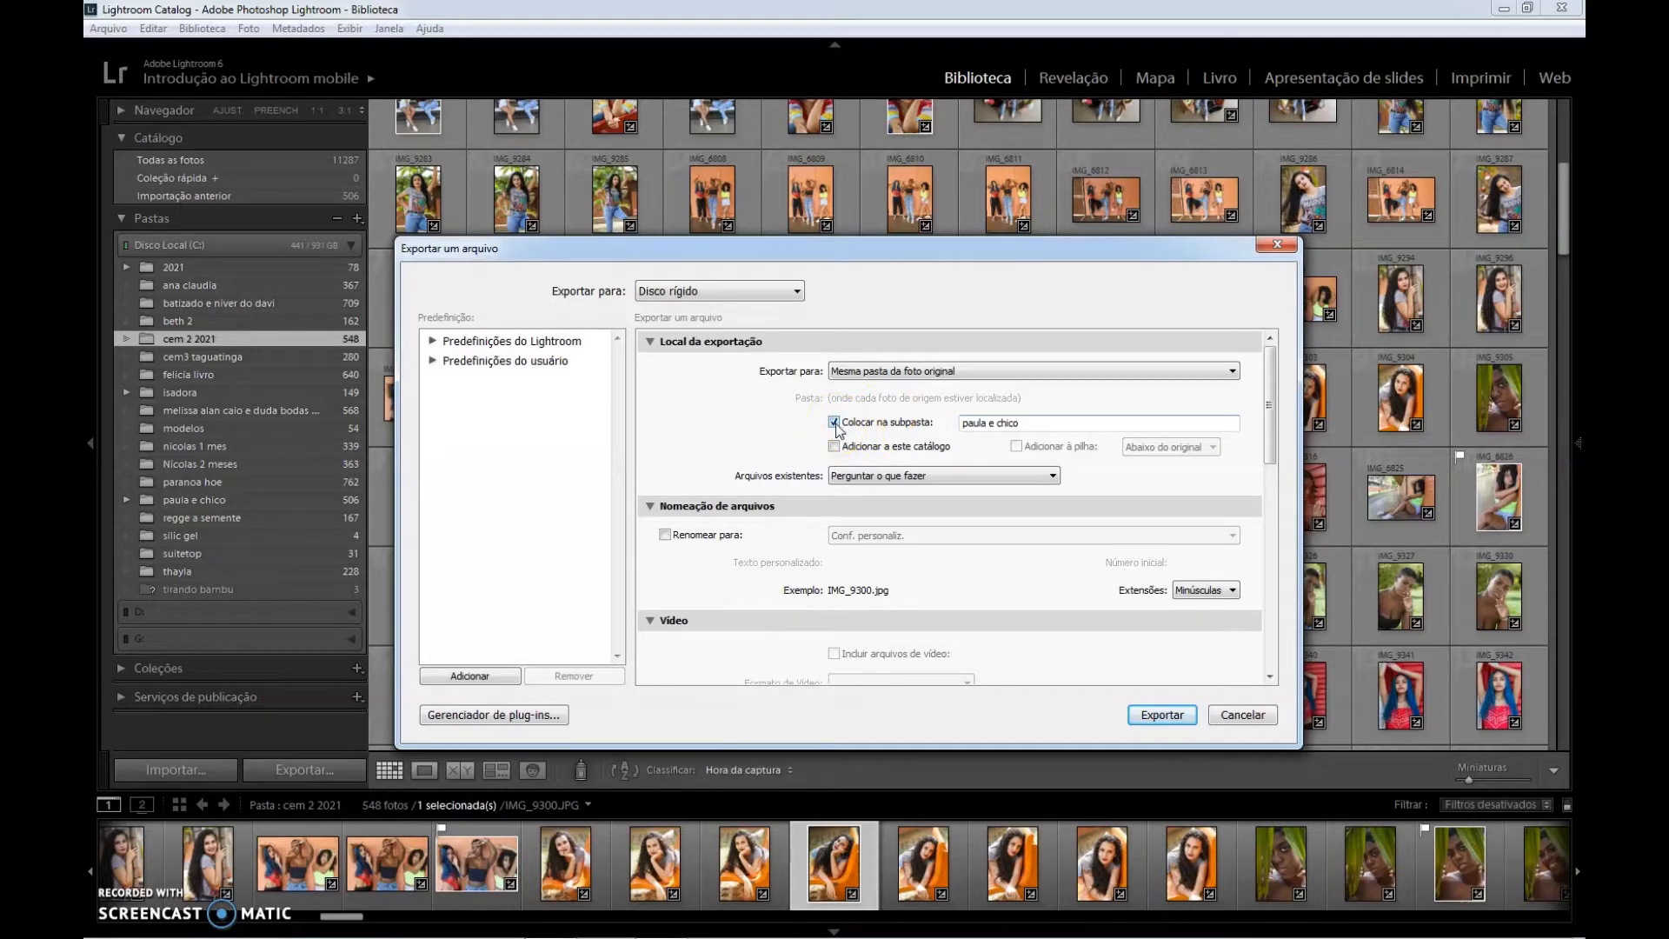
pyautogui.click(1239, 715)
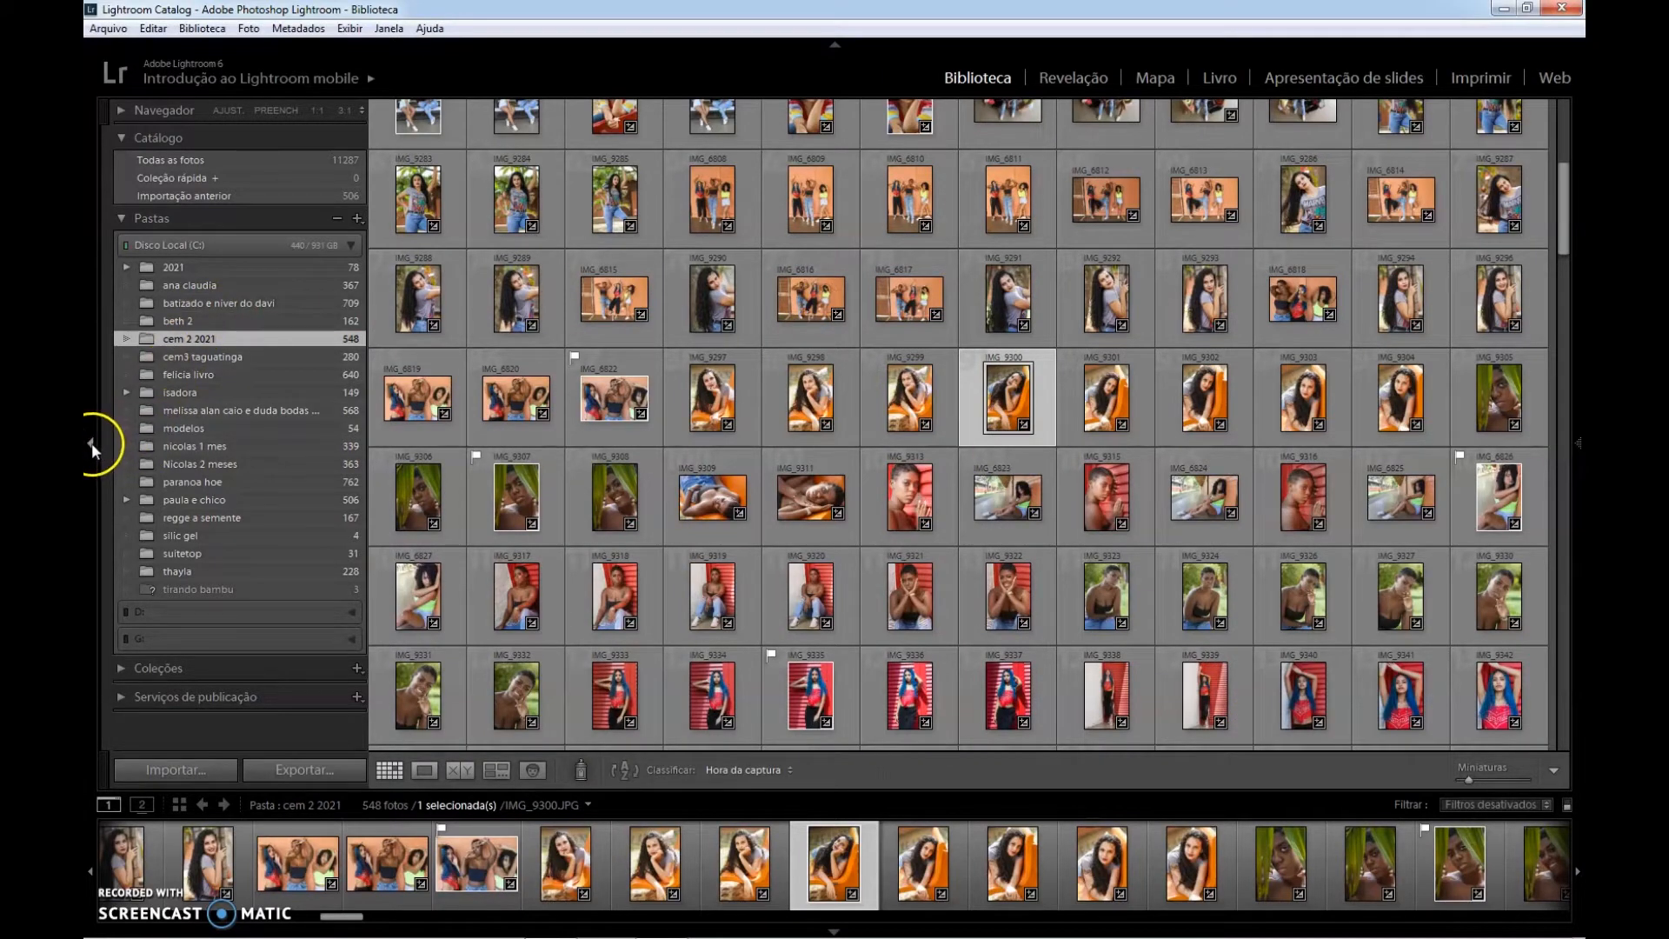
pyautogui.click(91, 442)
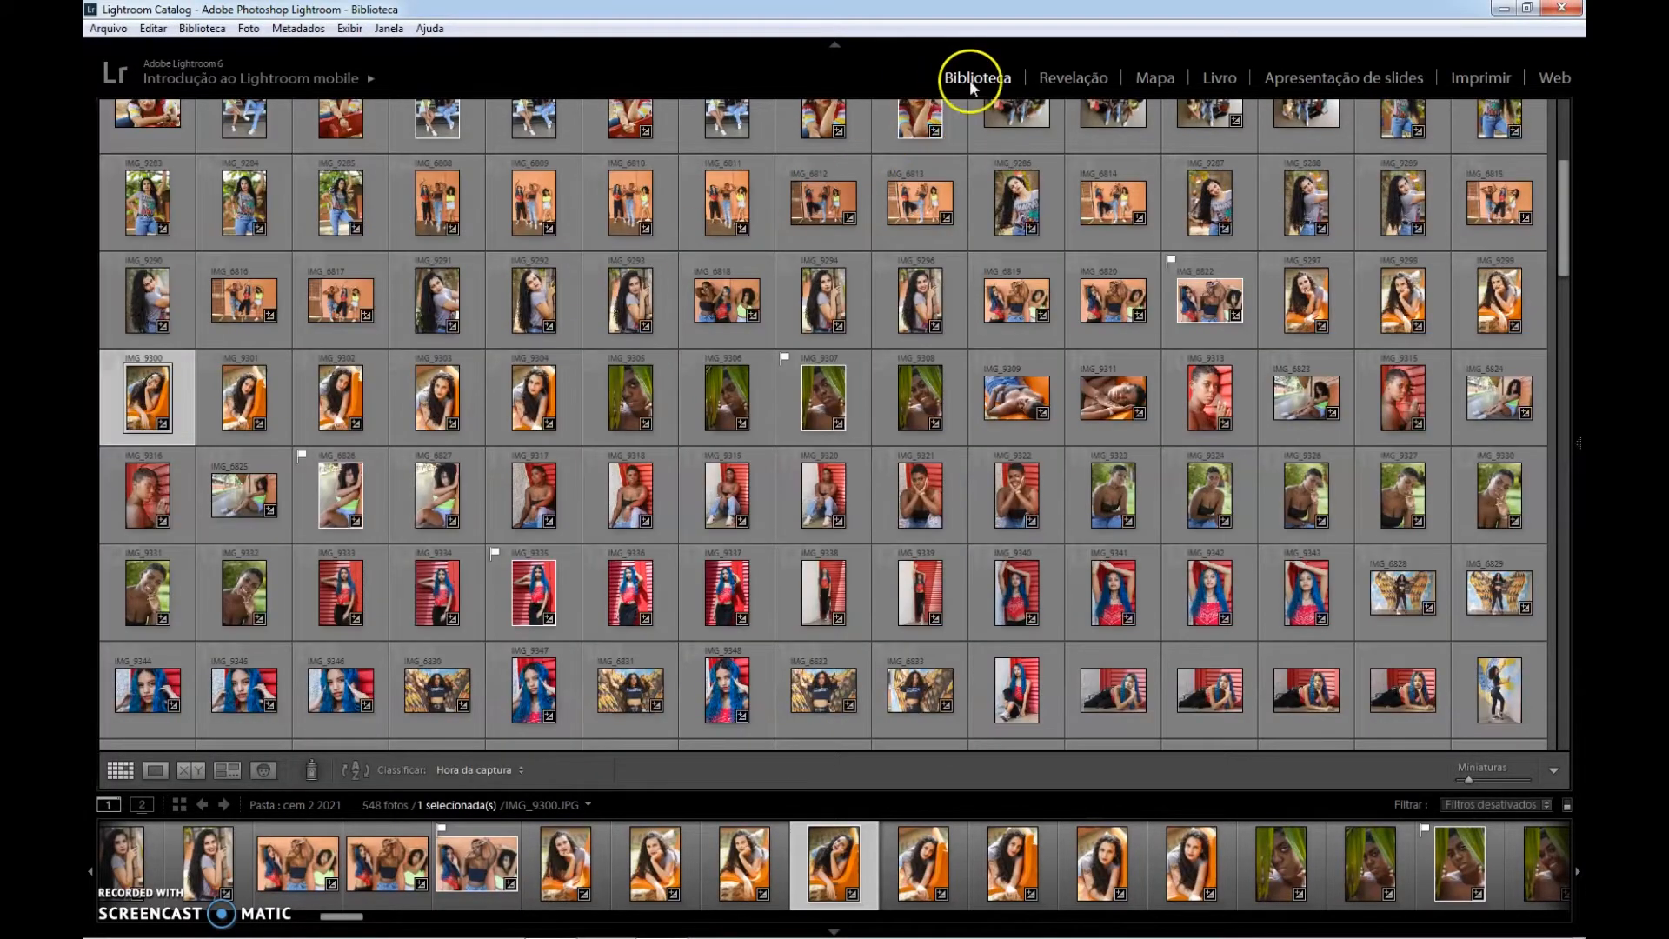
# Start exporting IMG_9300.JPG to its original folder, naming the export subfolder "t".
pyautogui.moveTo(88, 450)
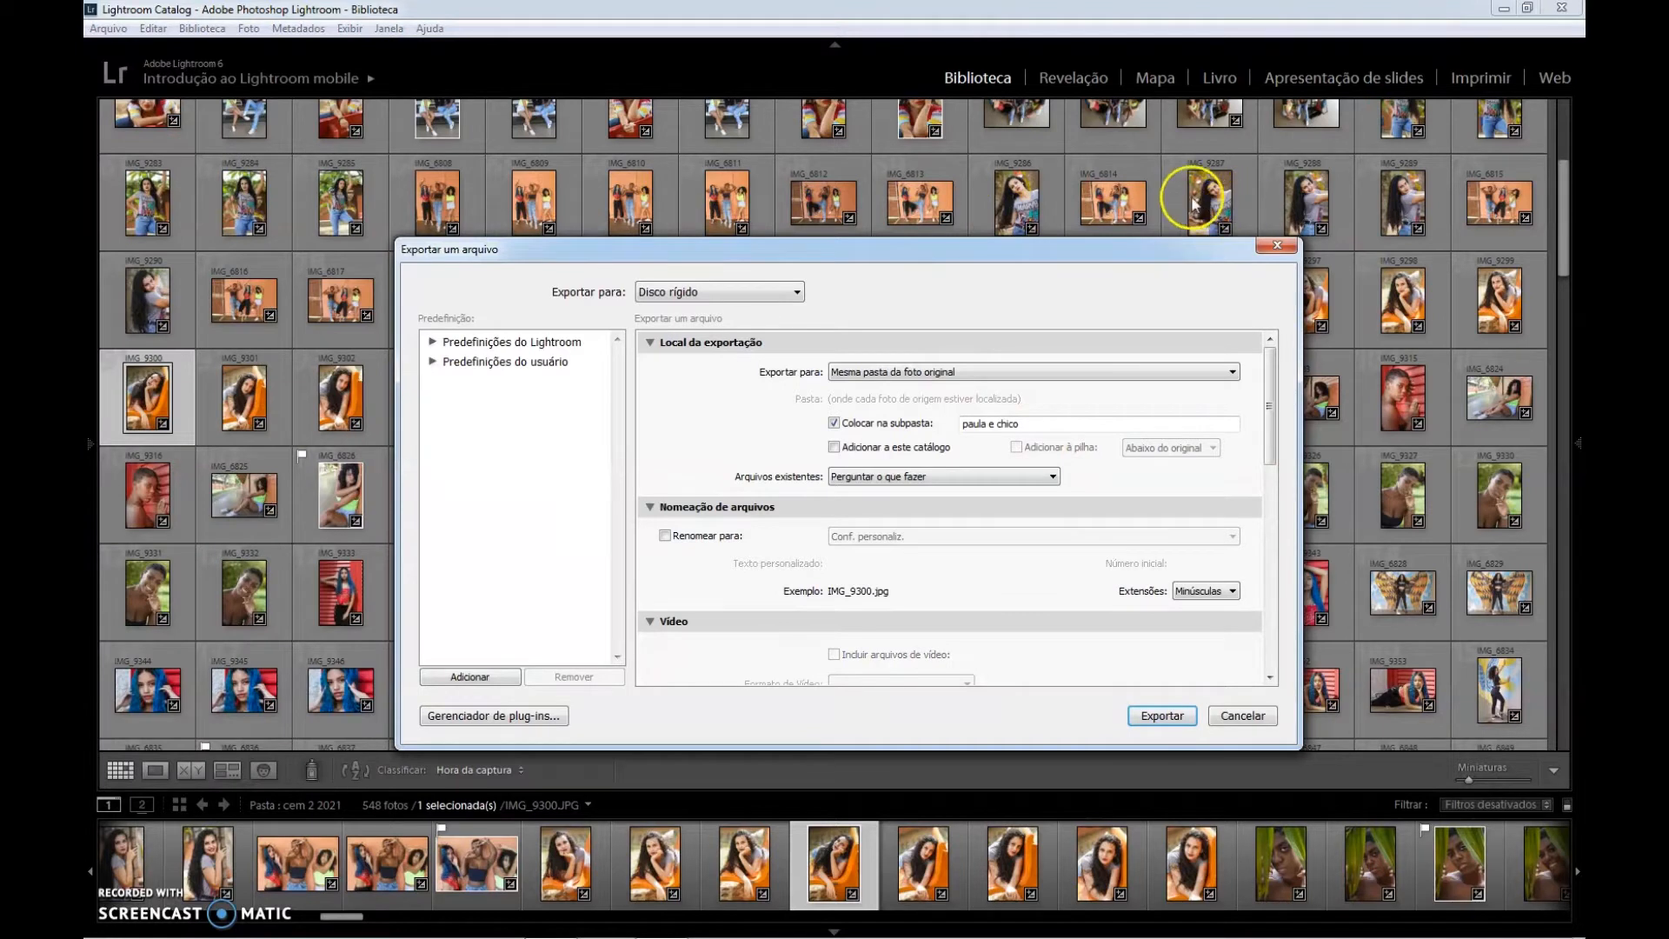
pyautogui.tripleClick(1029, 424)
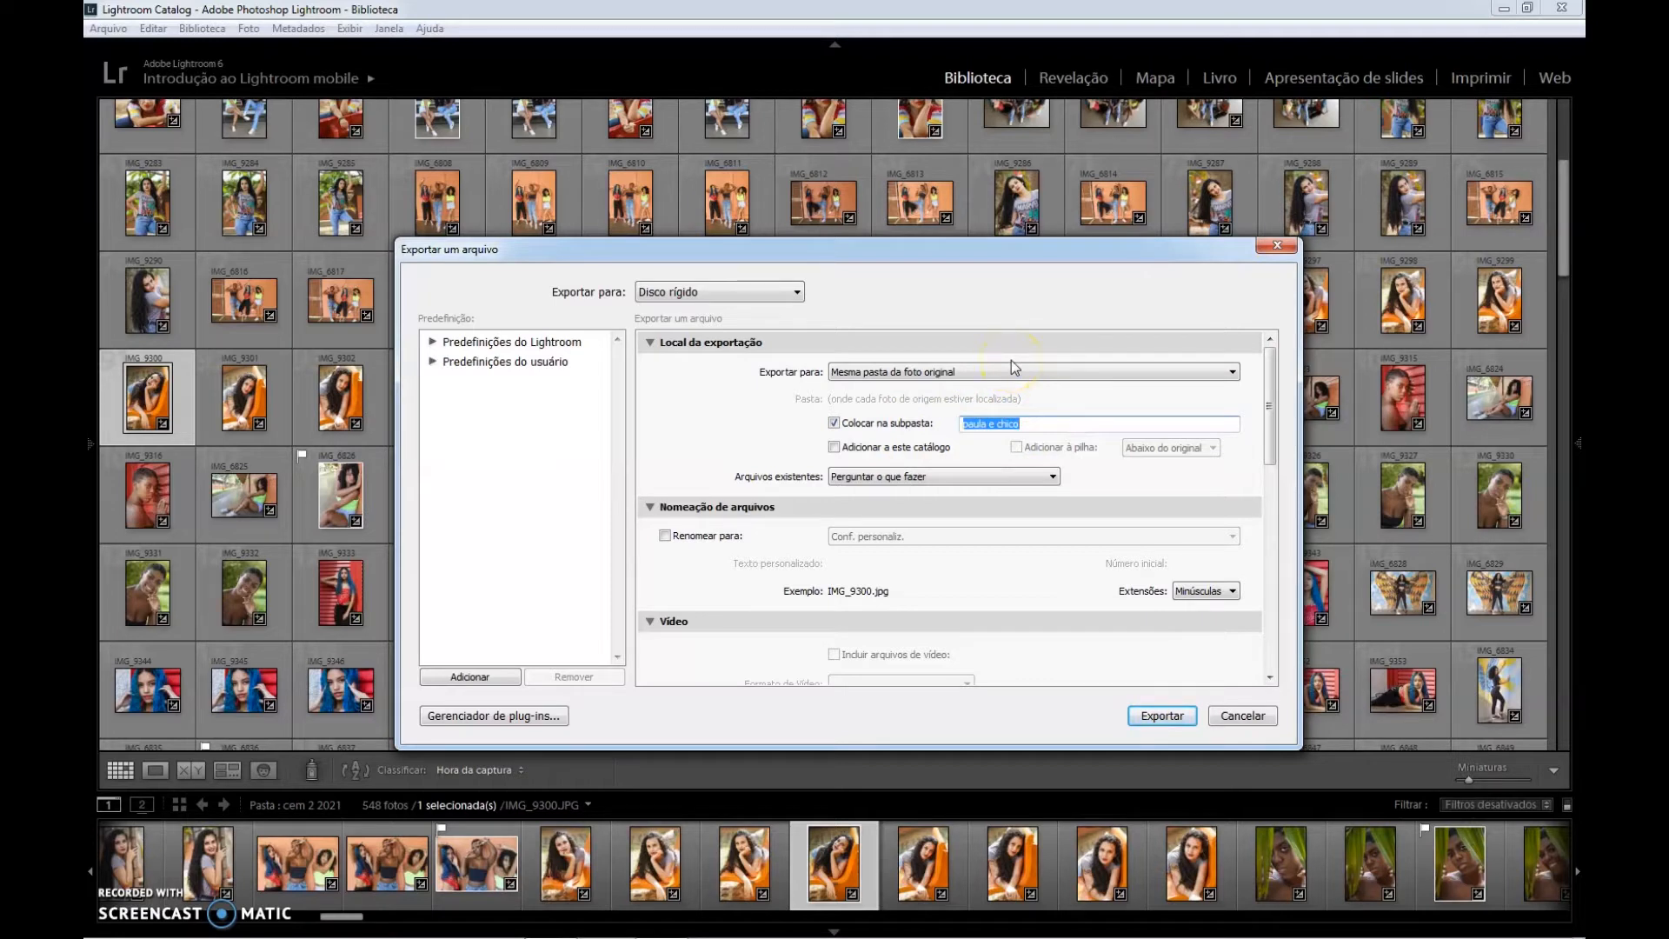
pyautogui.write('top')
# Set the export's output sharpening to Tela.
pyautogui.moveTo(1269, 374); pyautogui.dragTo(1276, 560)
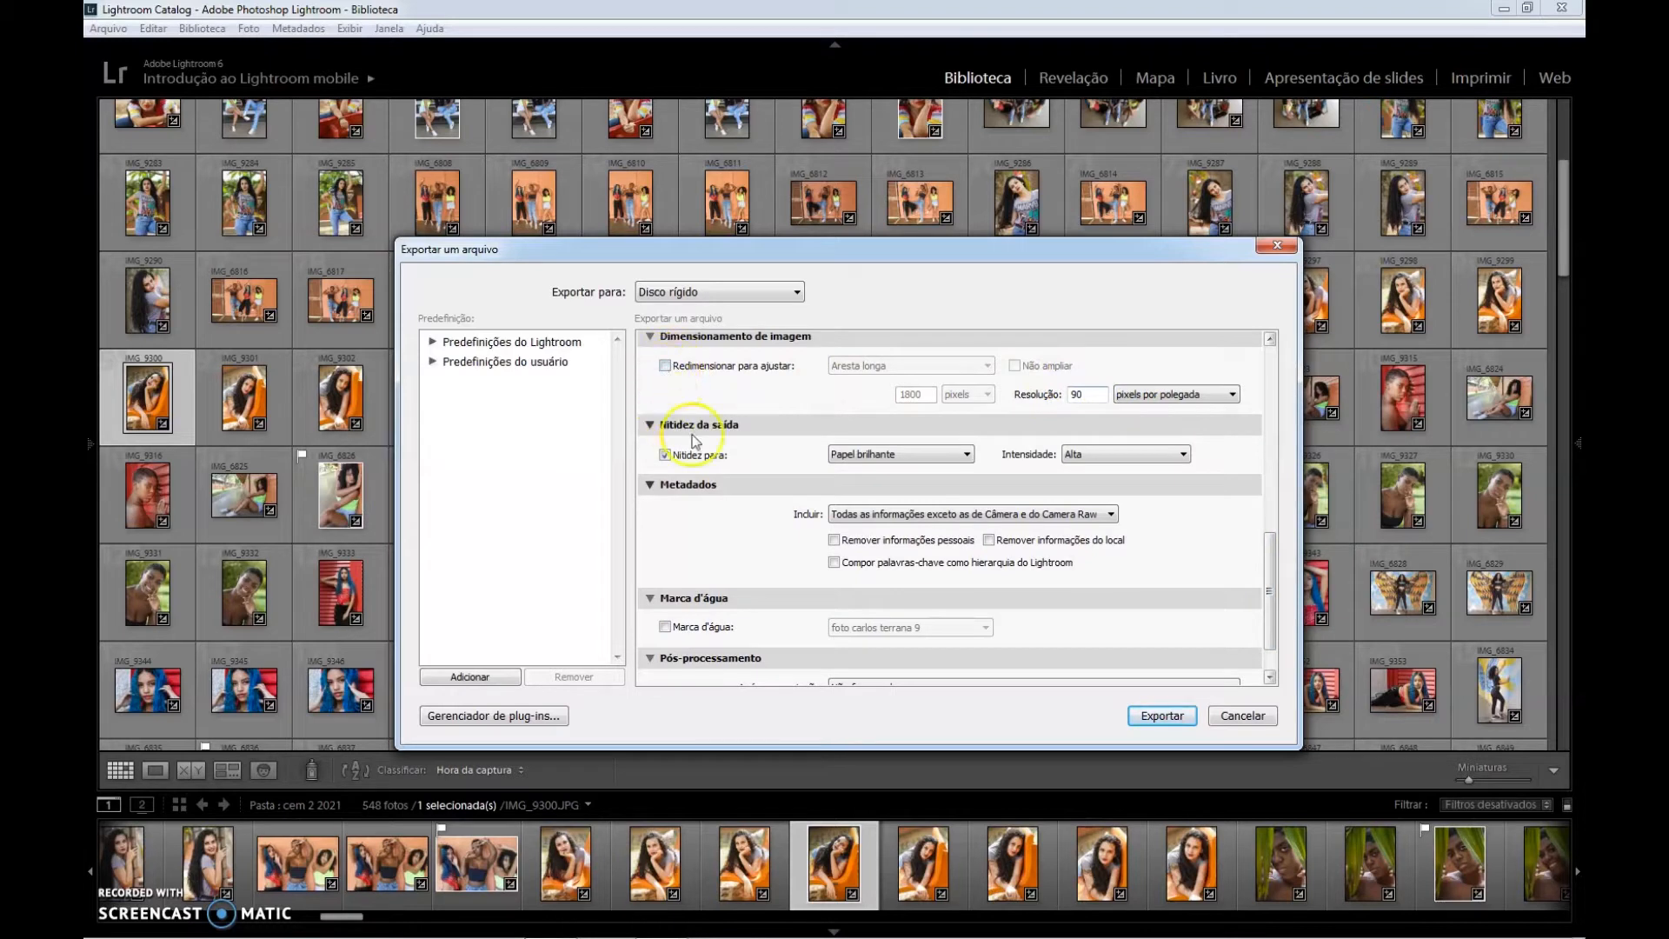
pyautogui.click(926, 457)
pyautogui.click(905, 475)
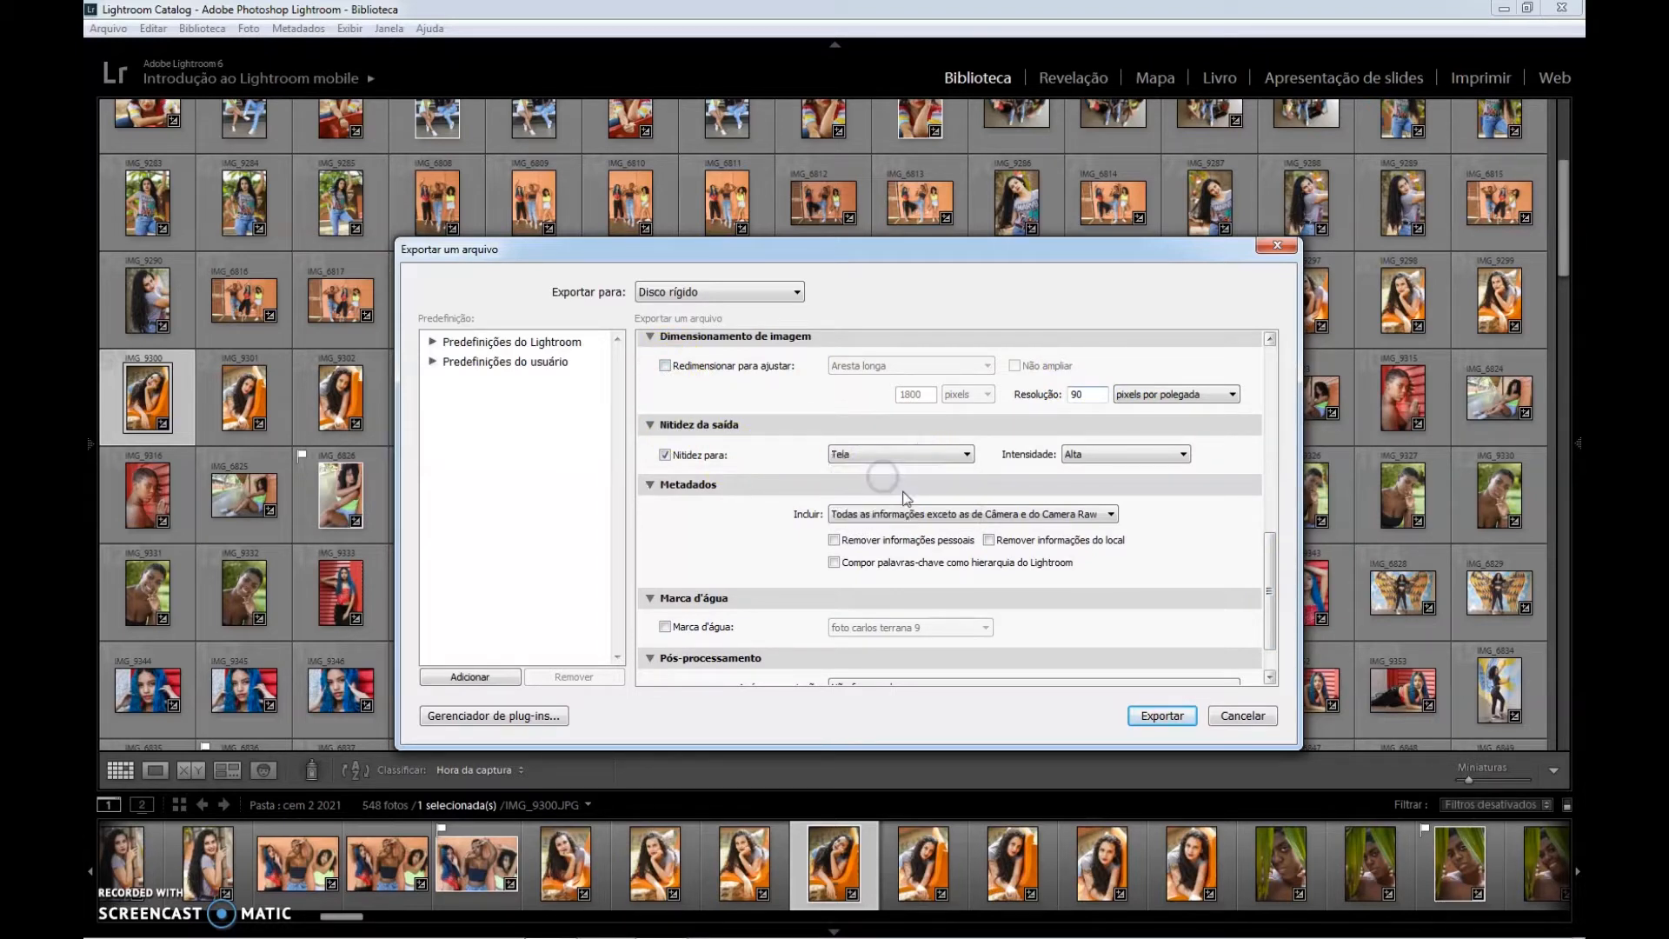
# Enable the watermark for the export and export the photo.
pyautogui.moveTo(1271, 619); pyautogui.dragTo(1275, 641)
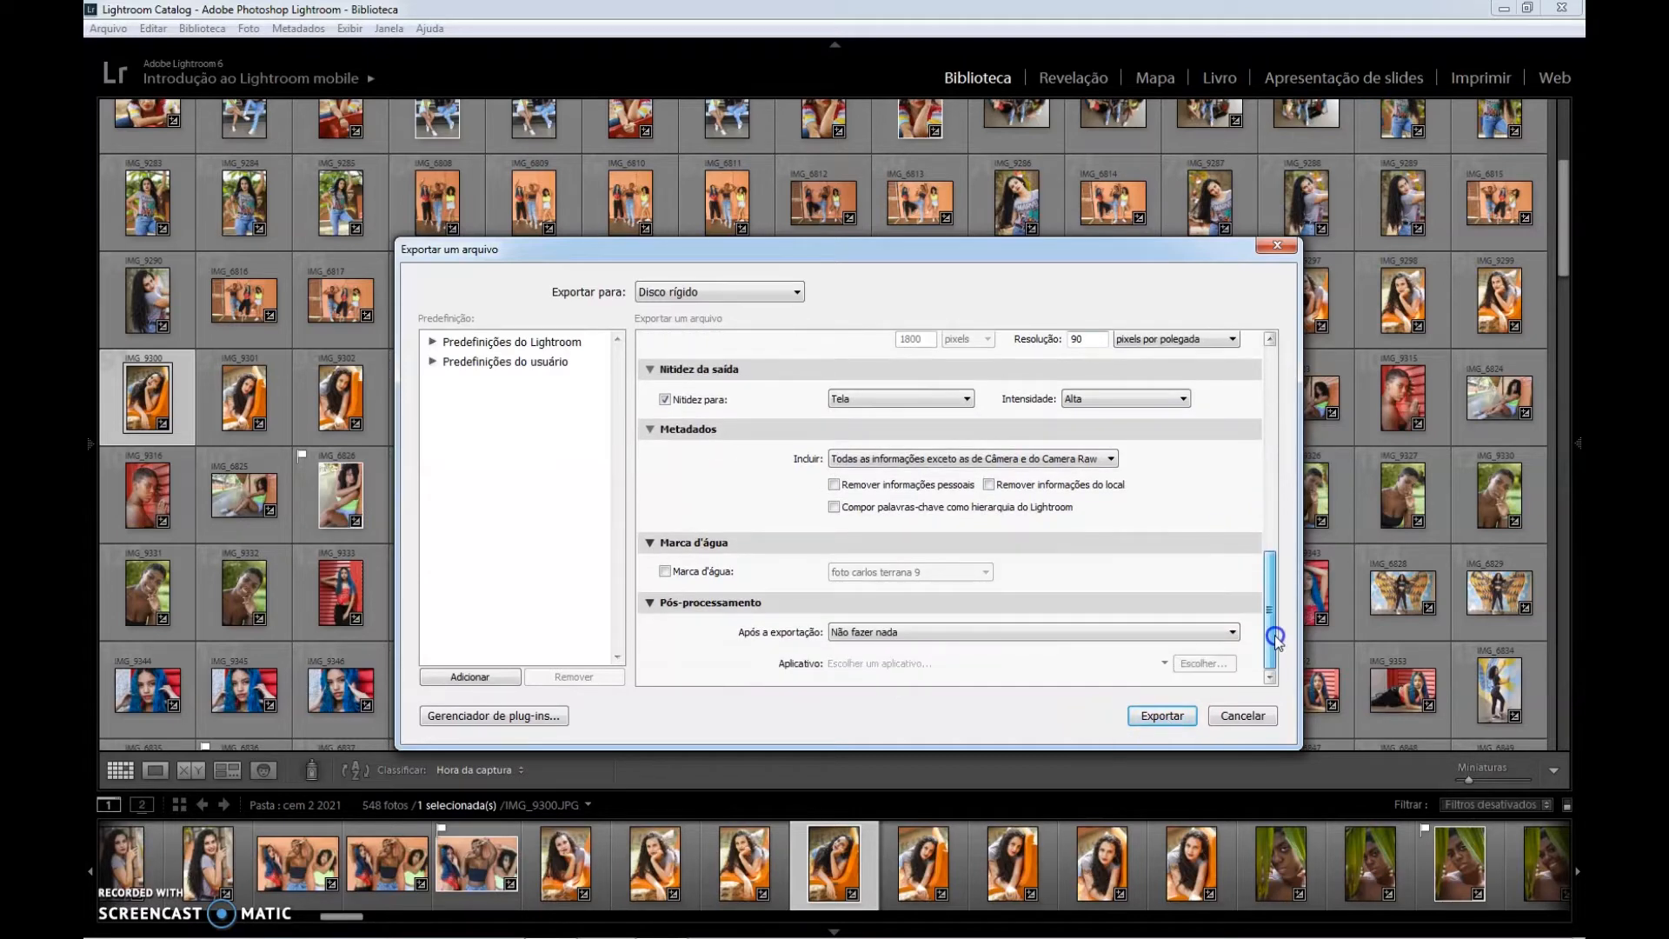
pyautogui.click(666, 571)
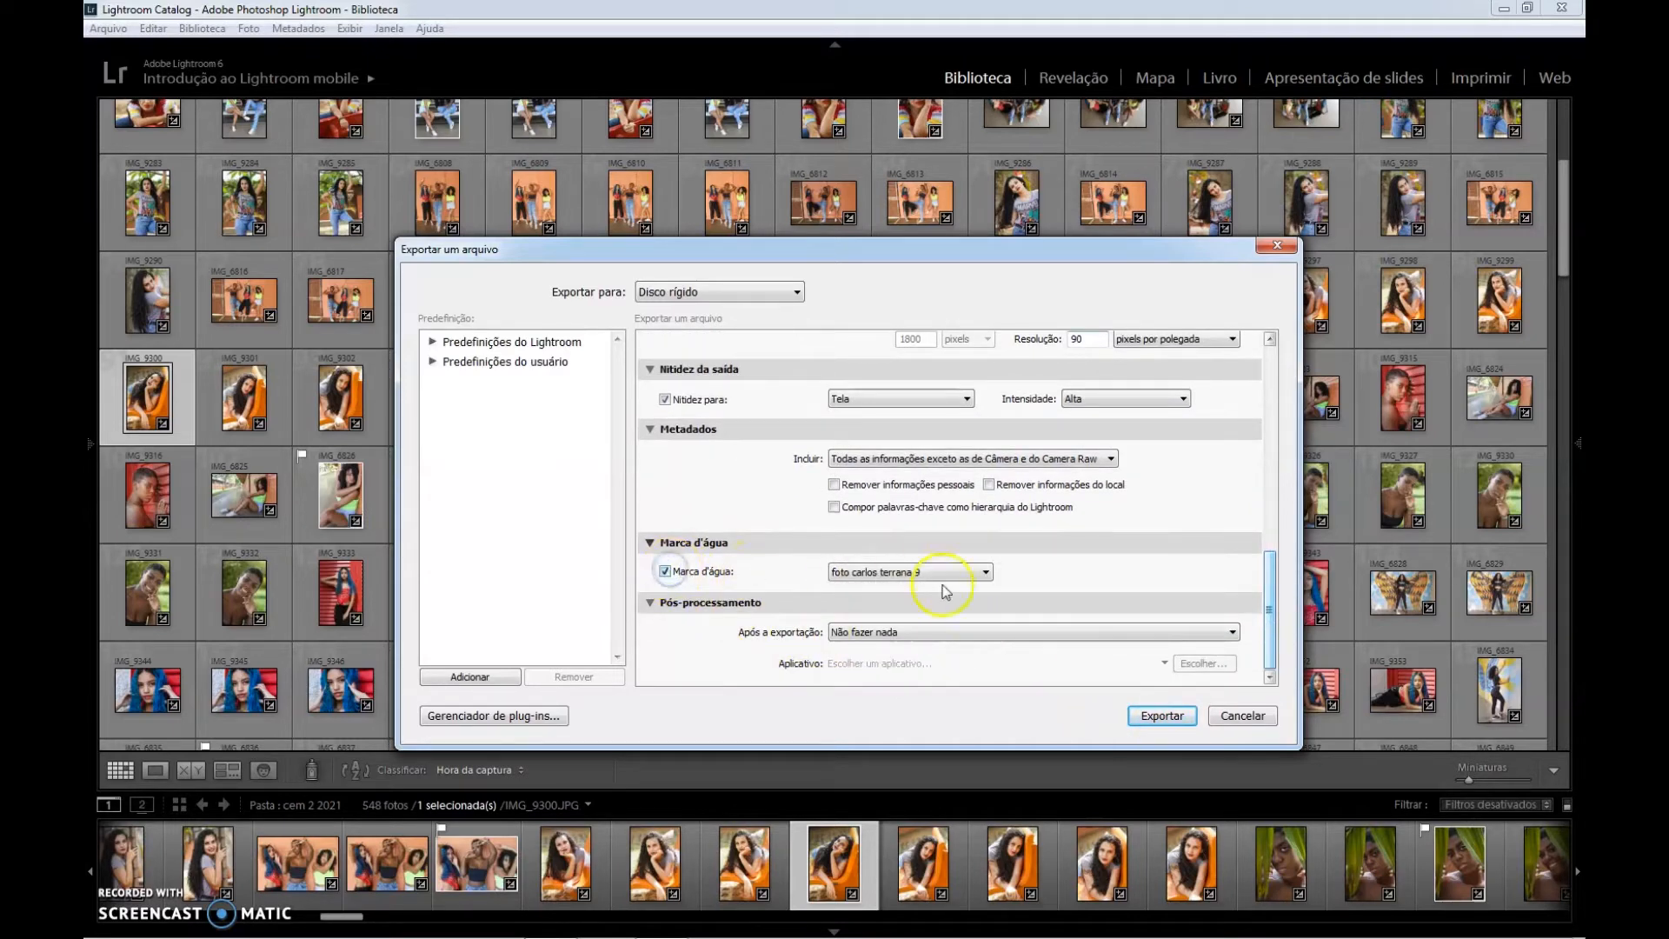
pyautogui.click(1162, 715)
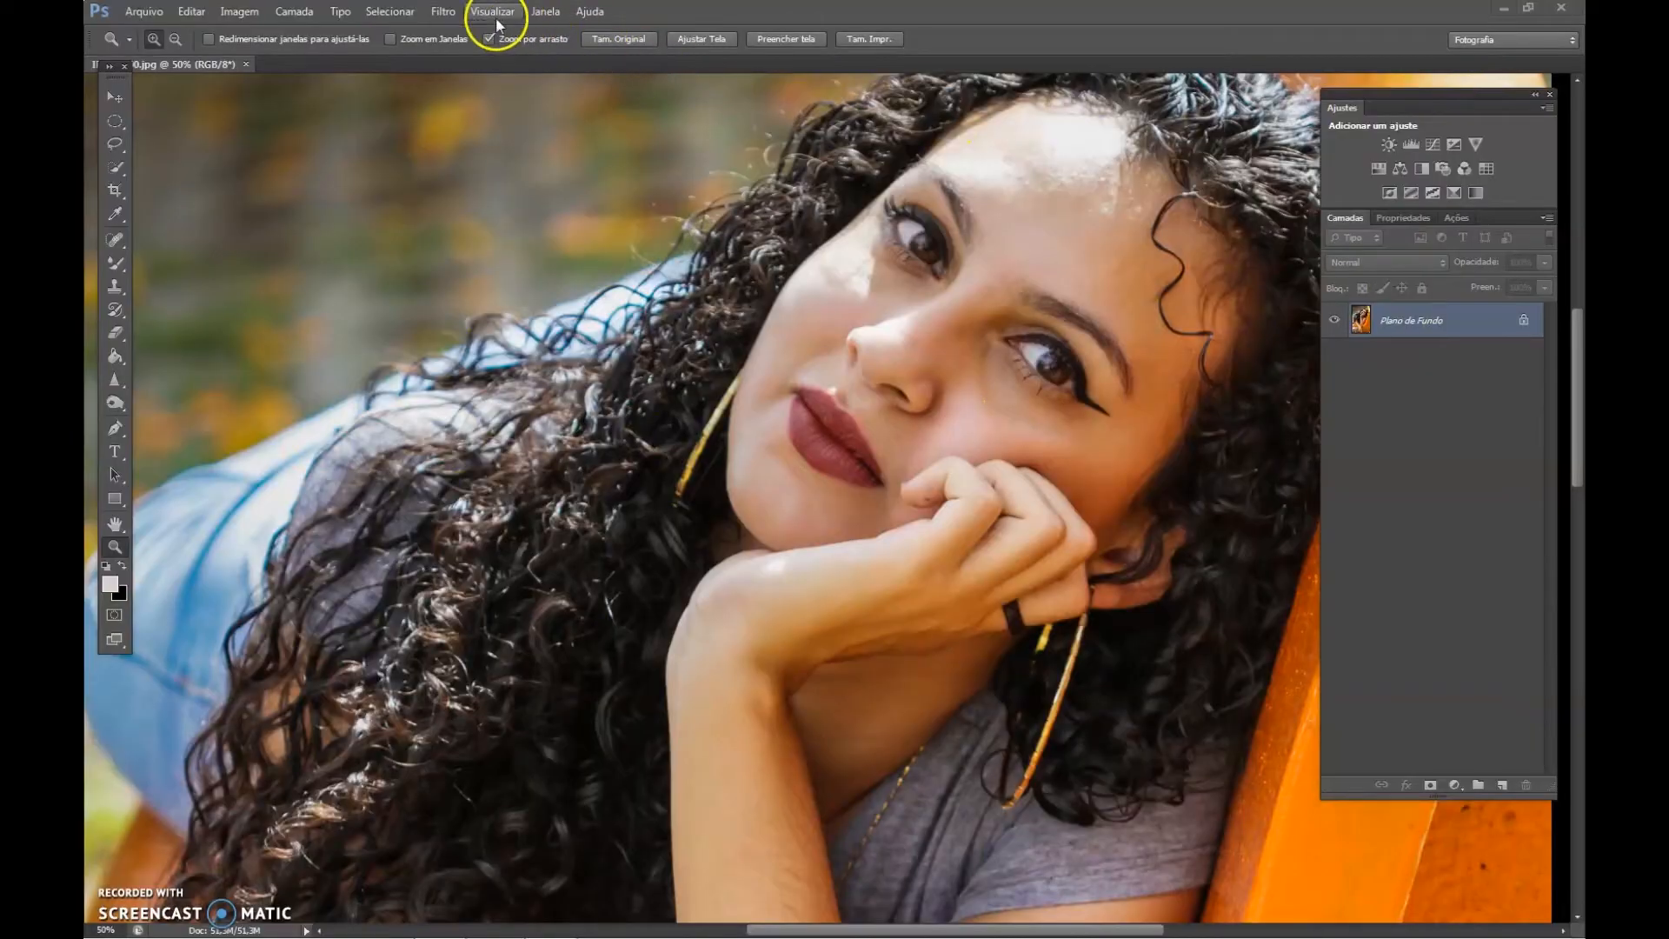
# In Photoshop, apply the Smart Sharpen filter to the photo with its existing advanced settings.
pyautogui.click(439, 12)
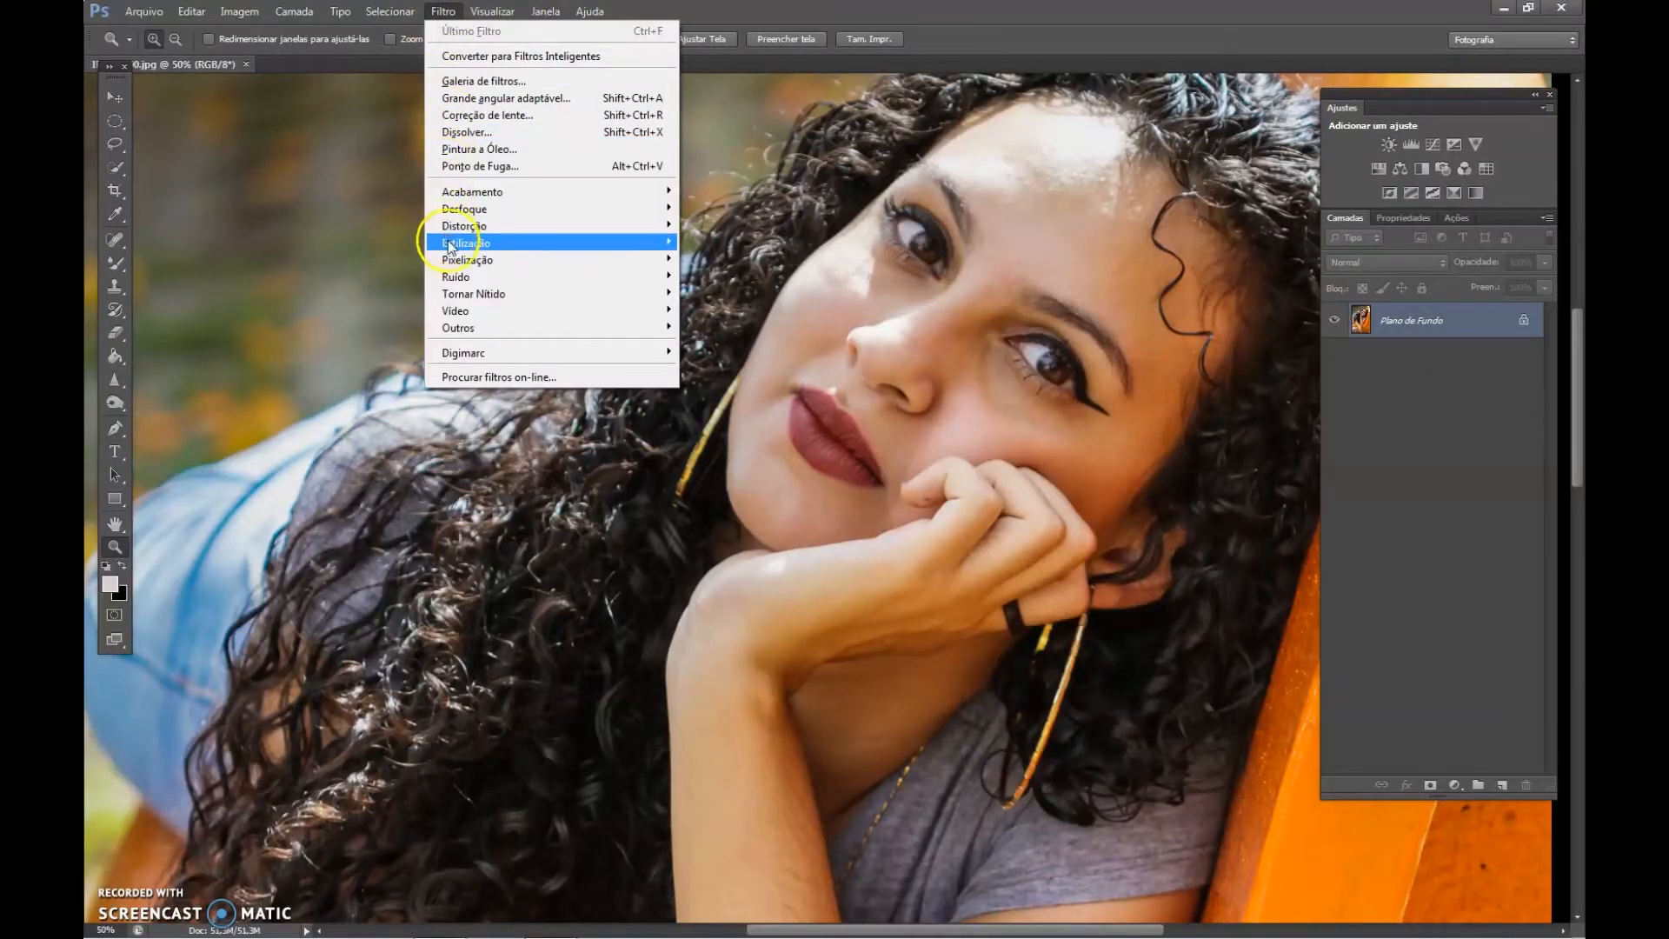
pyautogui.moveTo(450, 299)
pyautogui.click(731, 296)
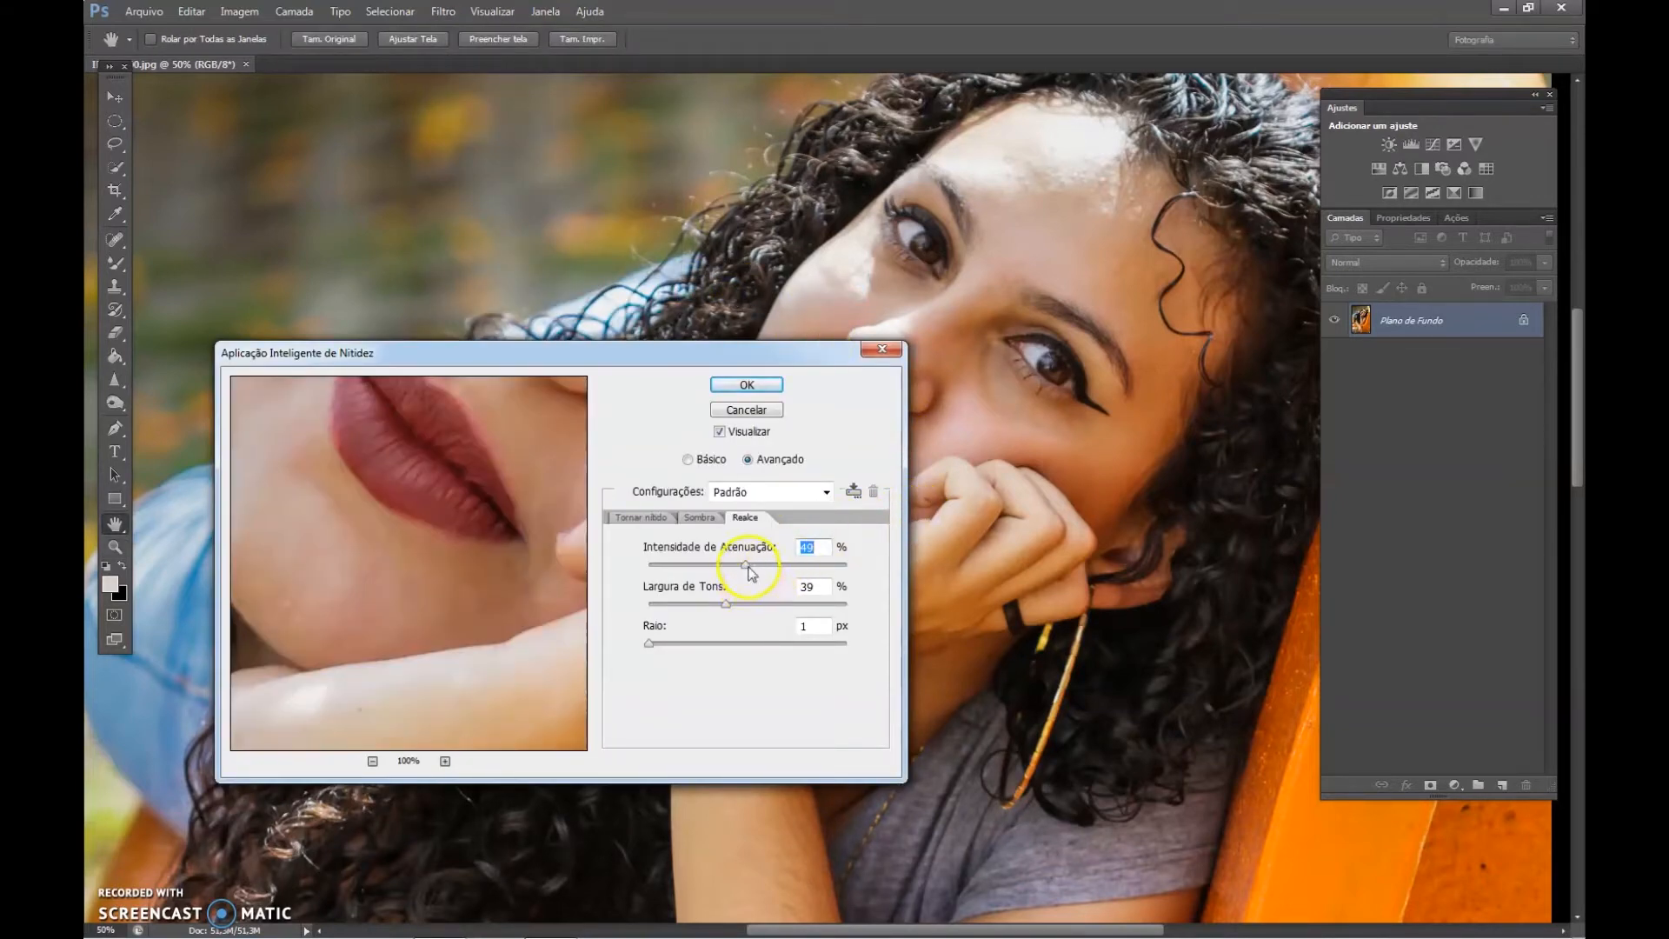
pyautogui.click(748, 386)
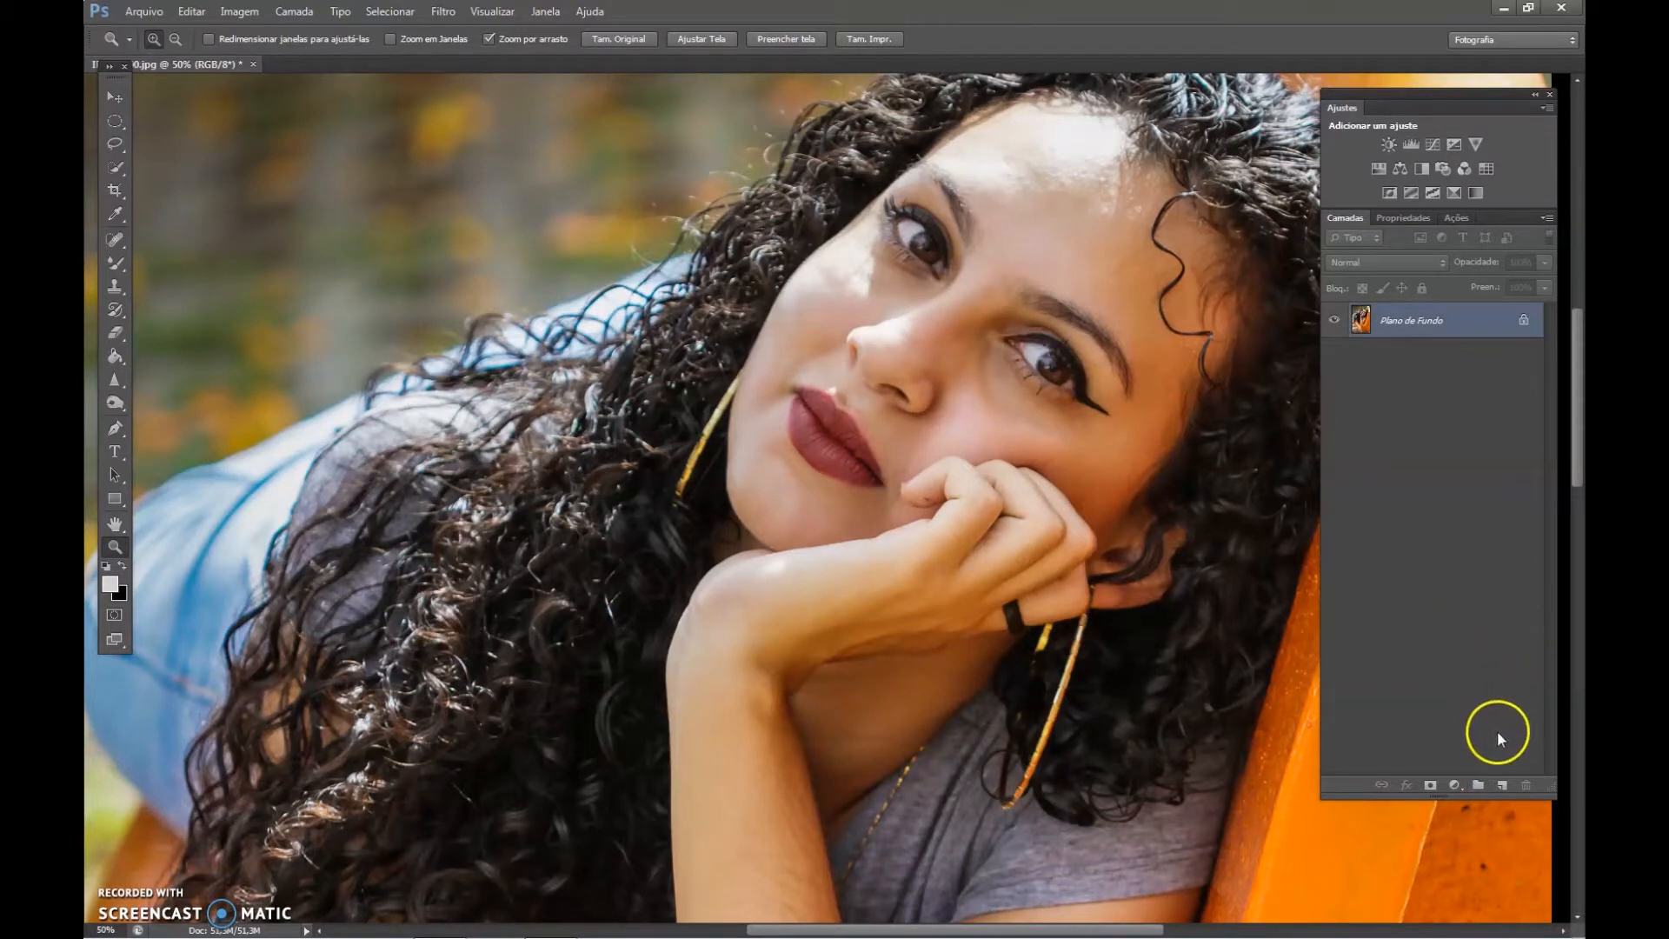
pyautogui.click(1502, 786)
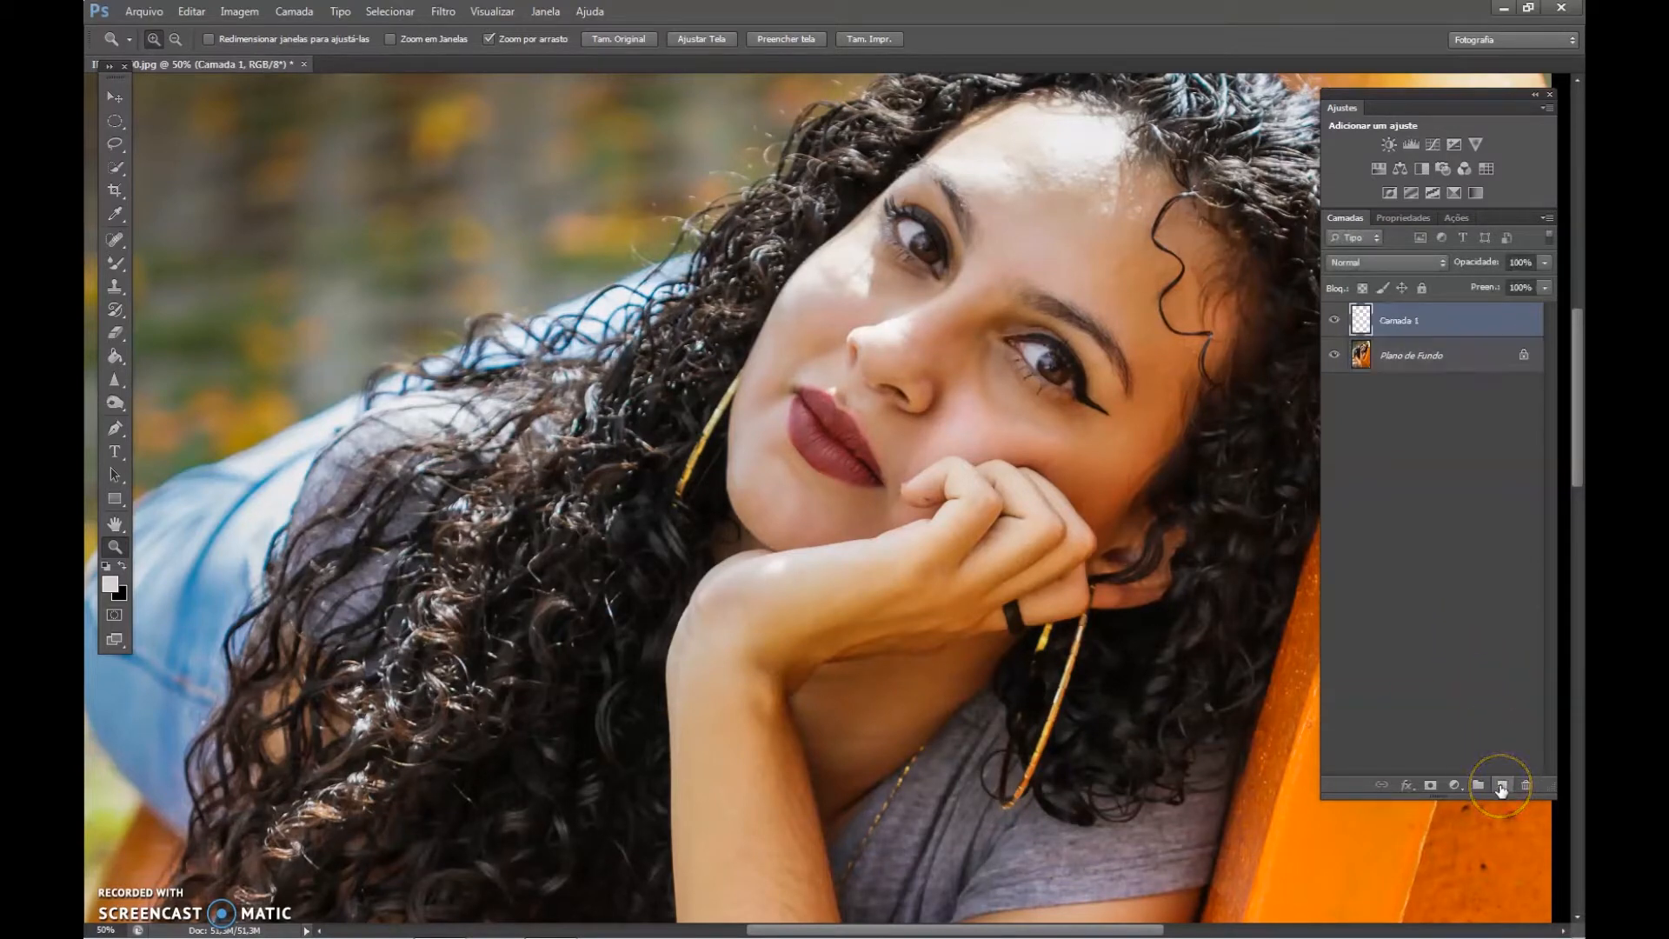
pyautogui.click(1472, 329)
pyautogui.moveTo(1470, 320); pyautogui.dragTo(1523, 780)
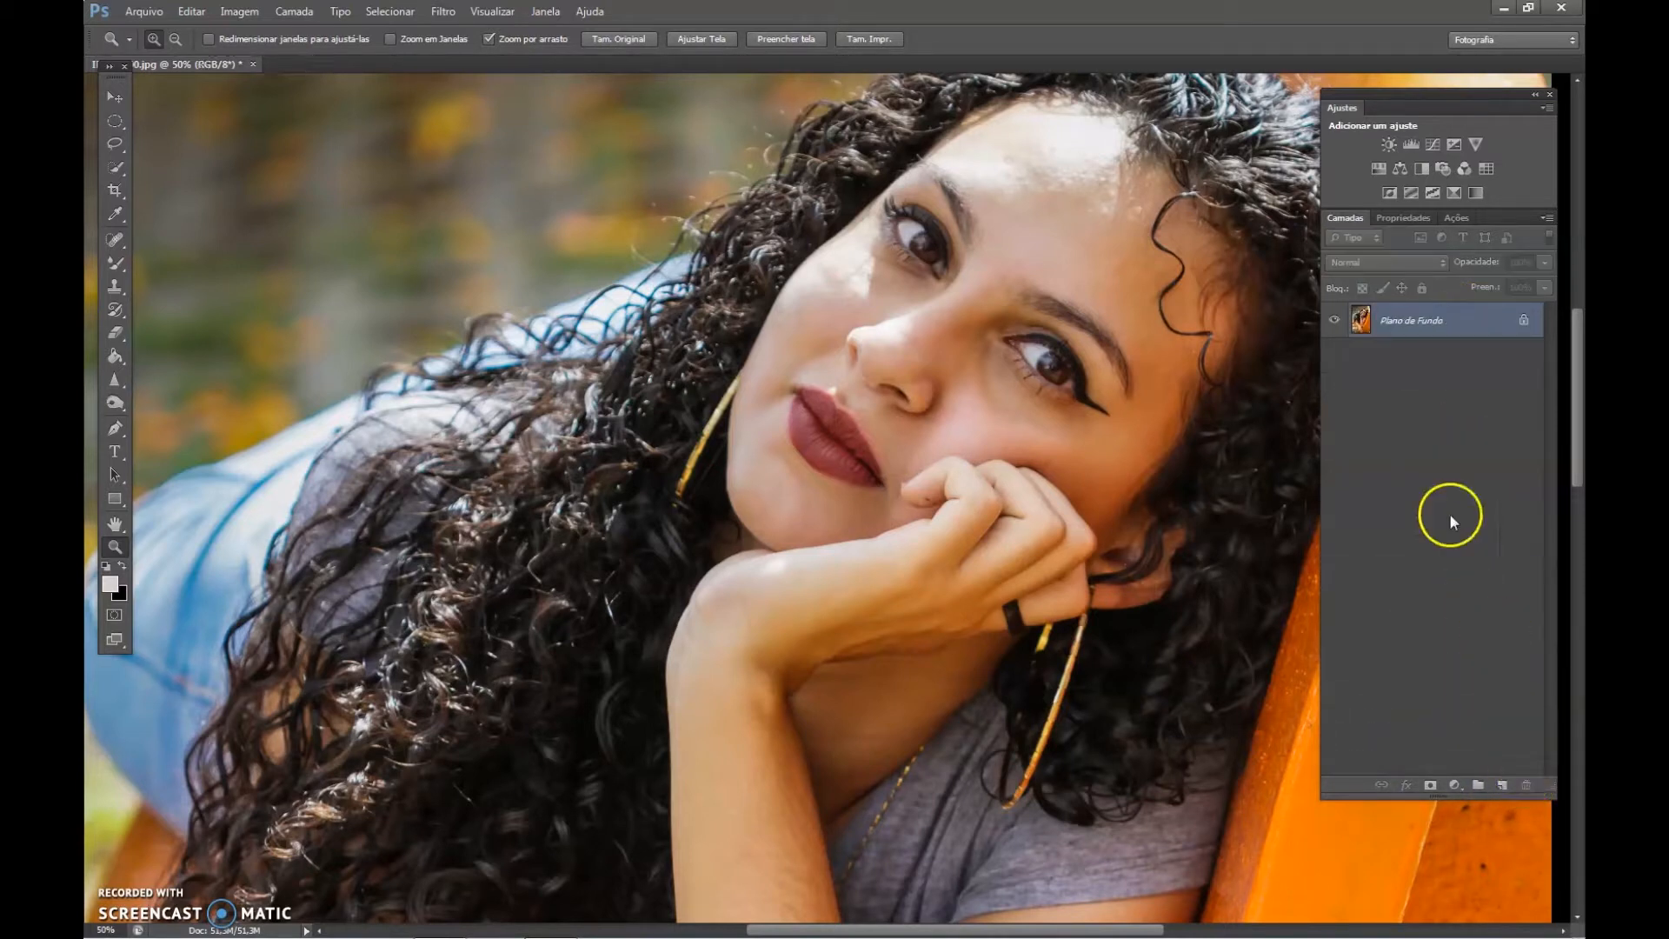
# Duplicate the background layer of the portrait, keeping the suggested copy name.
pyautogui.rightClick(1465, 323)
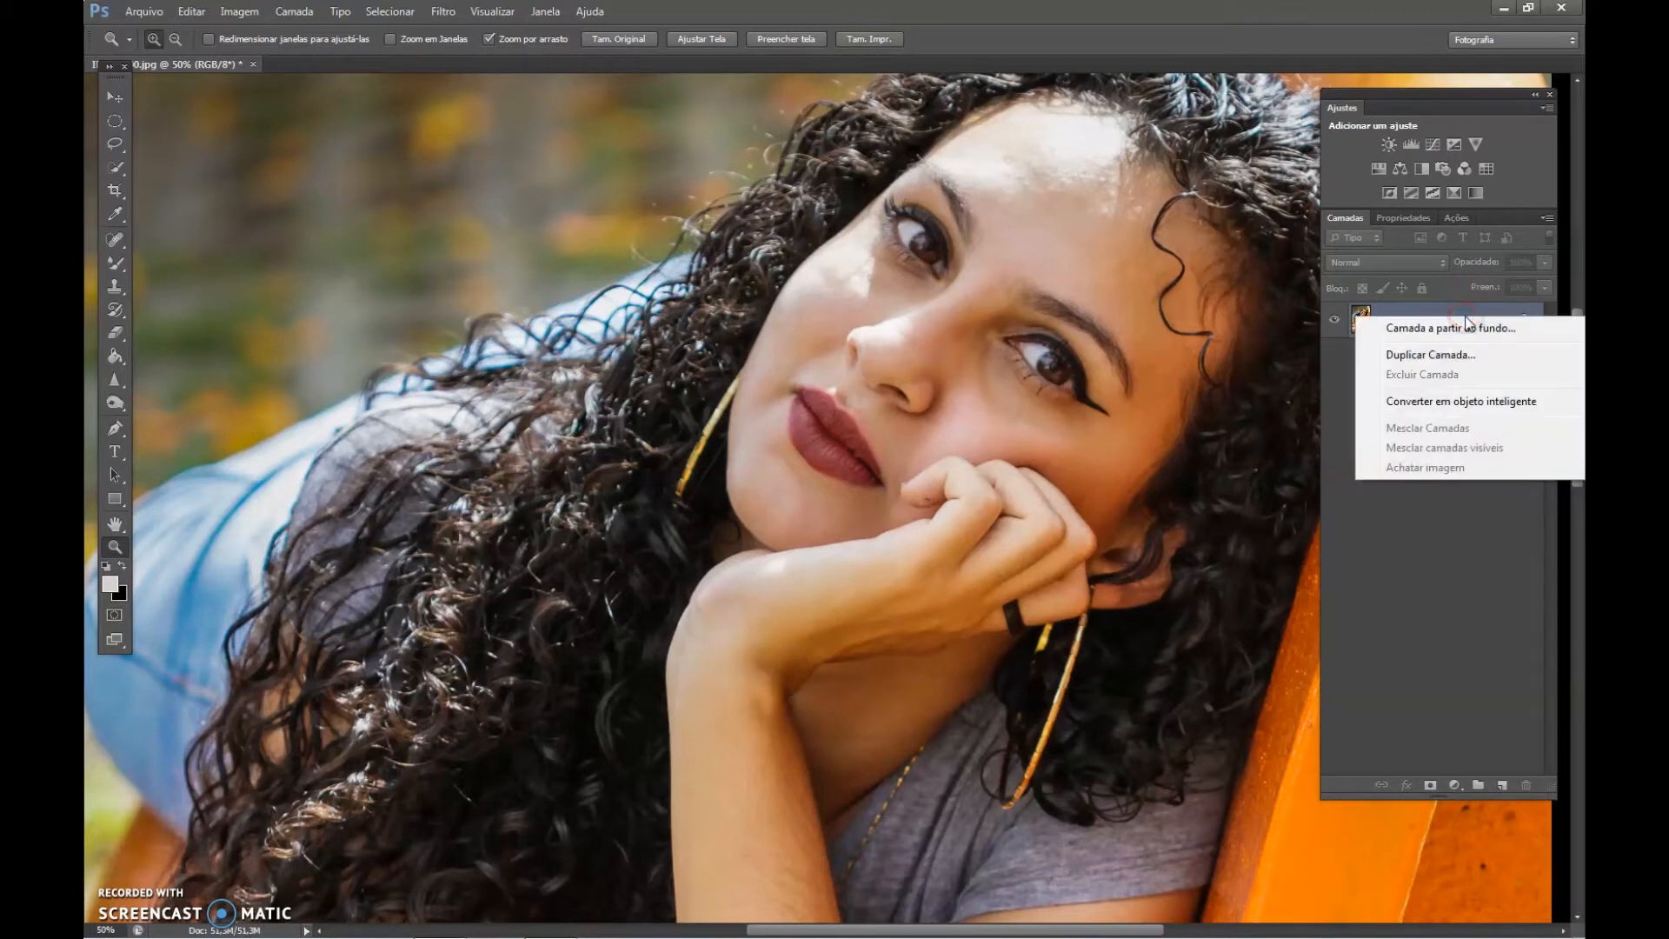
pyautogui.click(1431, 357)
pyautogui.click(994, 285)
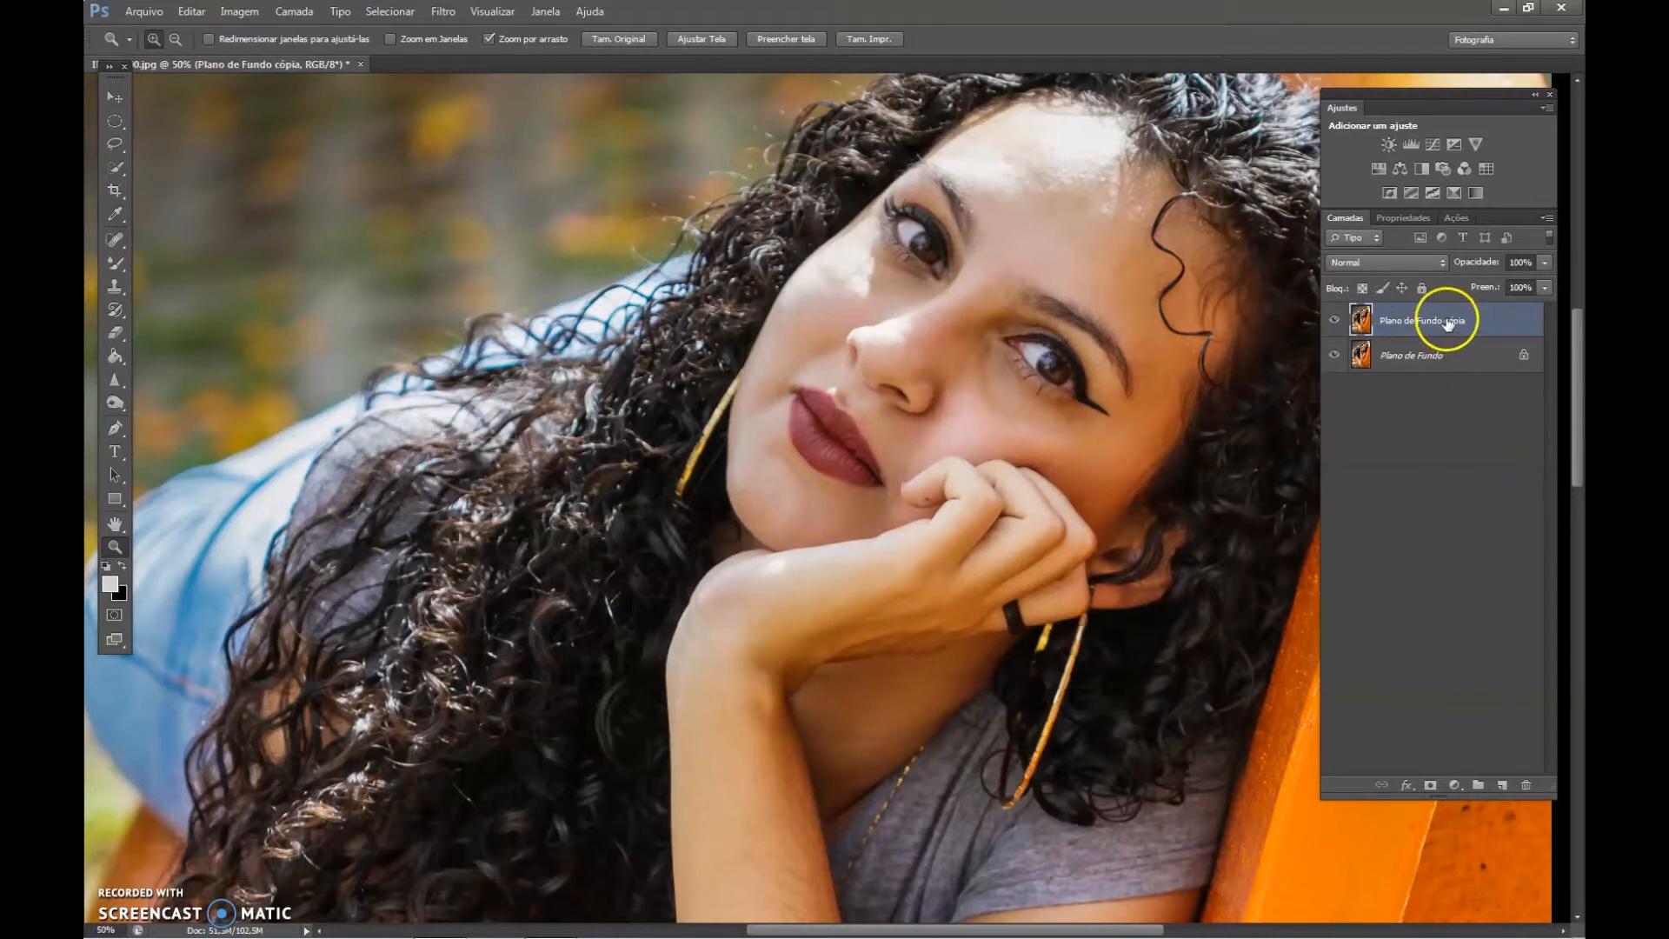
# Duplicate the layer Plano de Fundo cópia within the same document, keeping the suggested copy name.
pyautogui.rightClick(1437, 321)
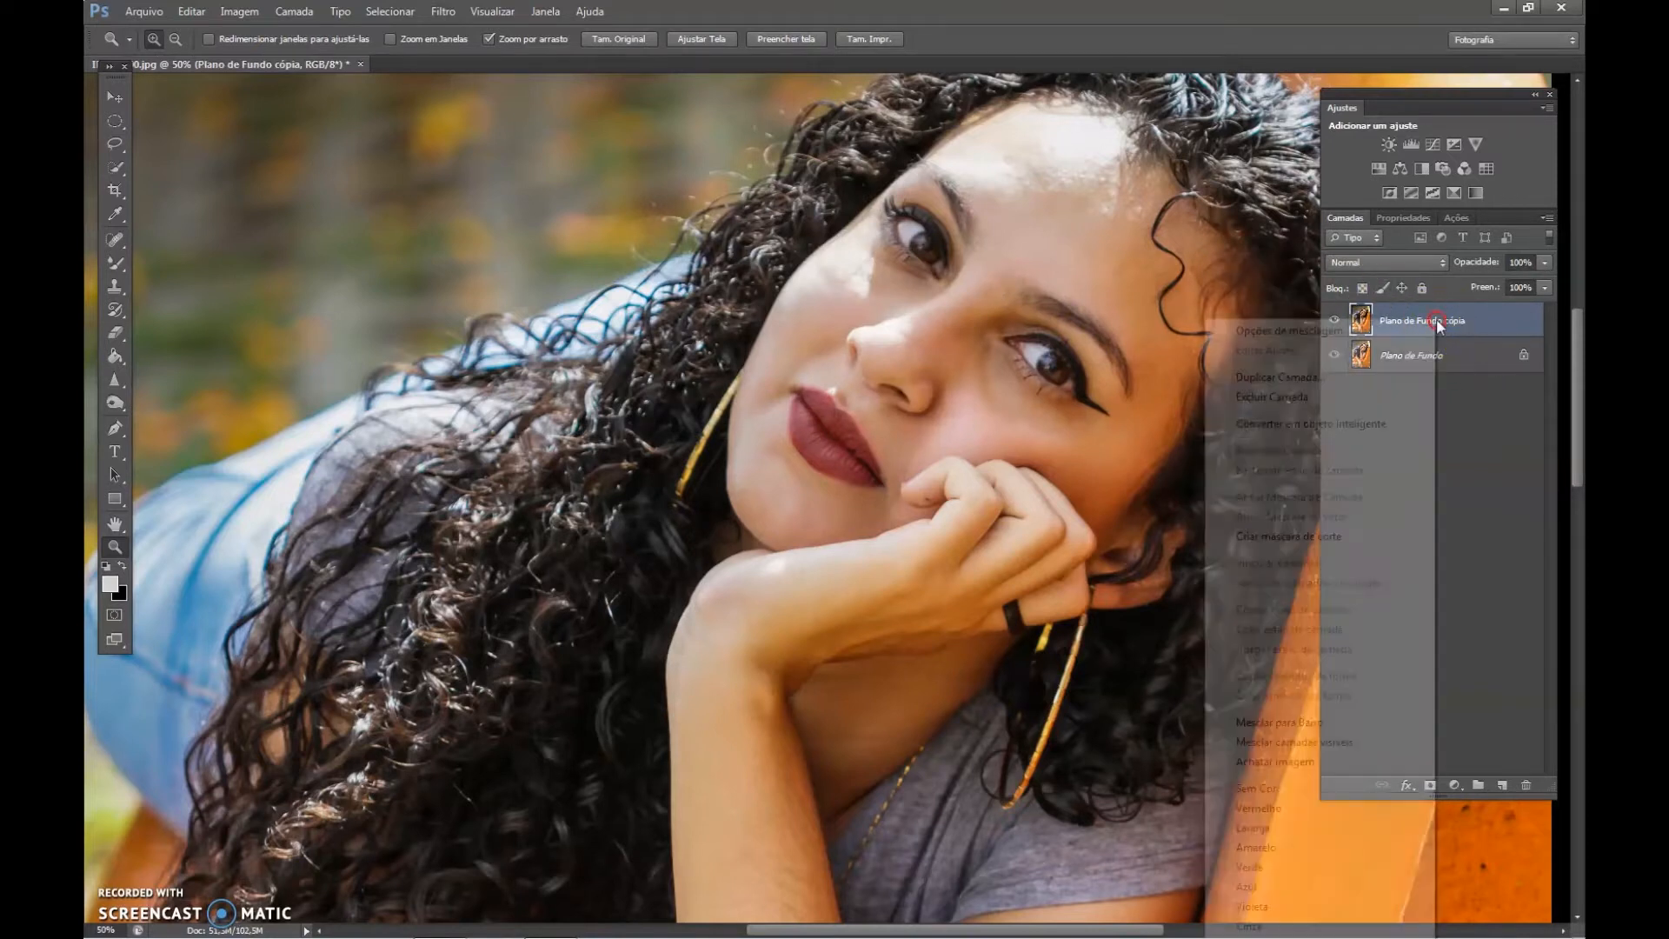
pyautogui.click(1331, 377)
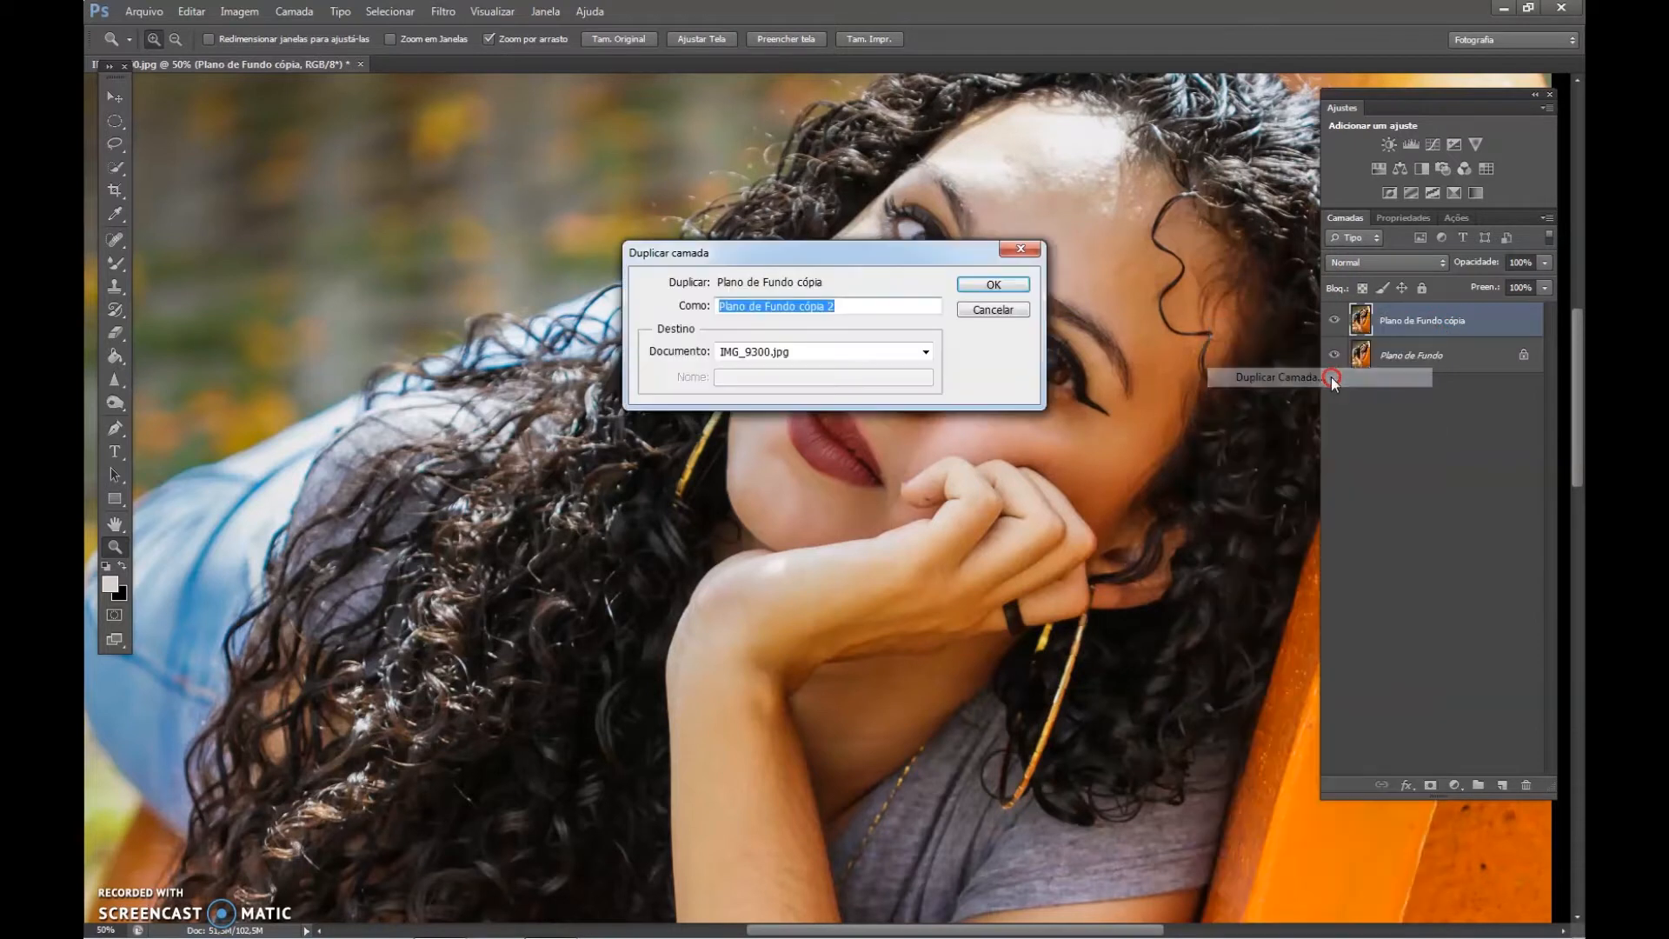
pyautogui.click(970, 284)
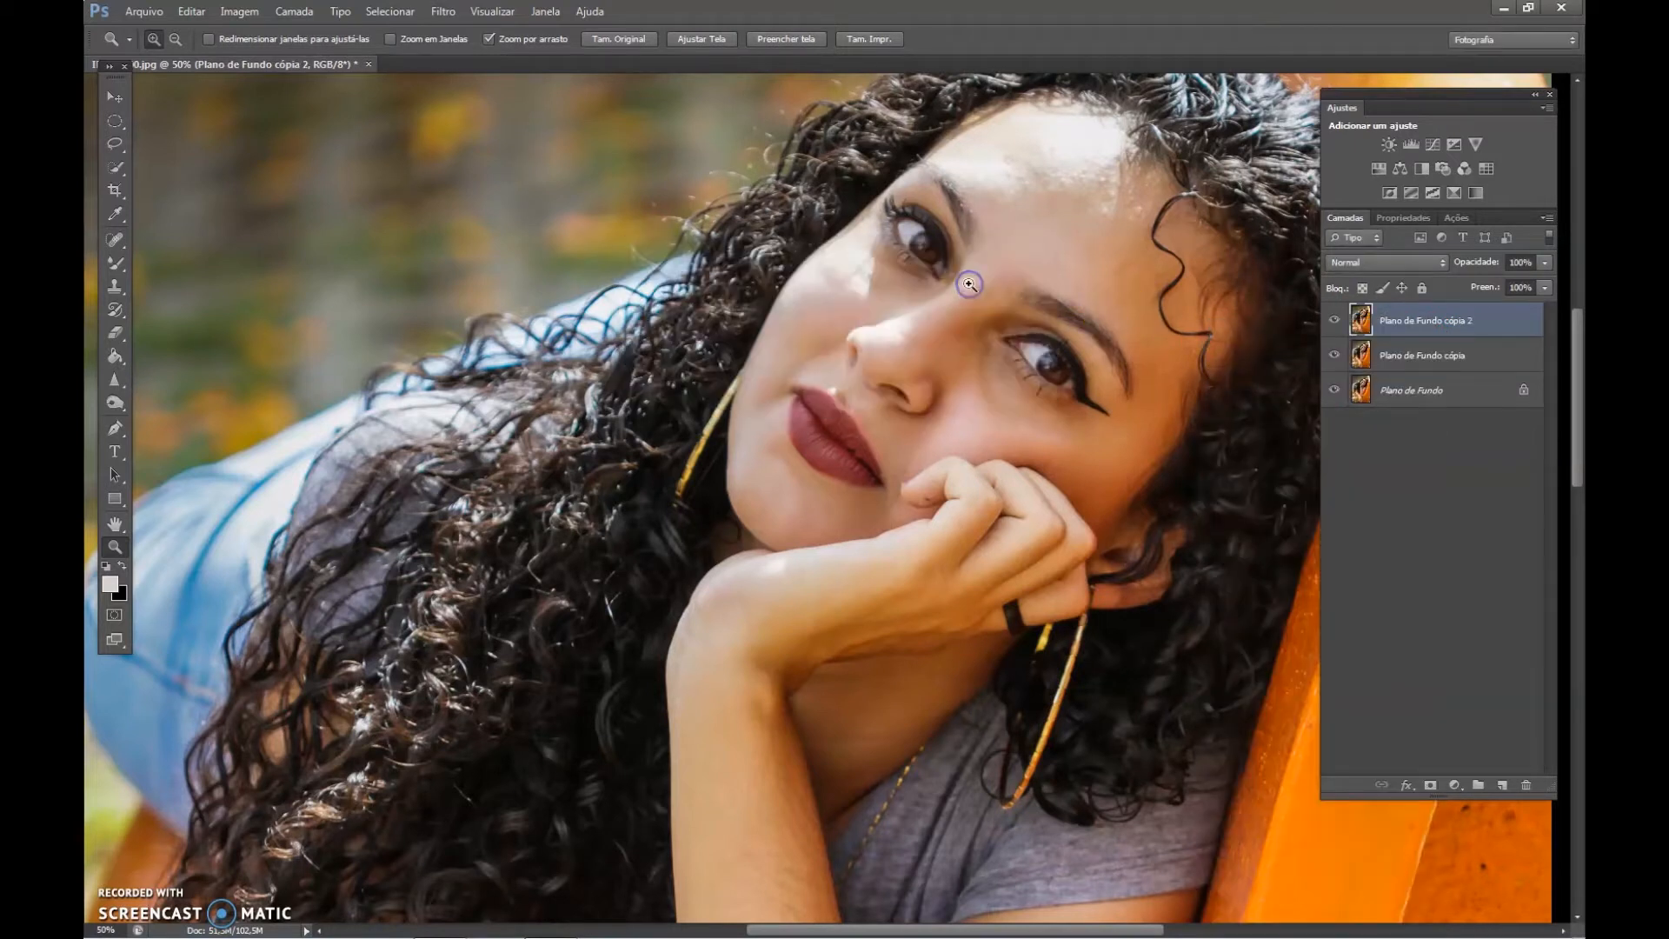
# Open Gaussian Blur for the layer Plano de Fundo cópia, with the face framed in the filter preview at 33%.
pyautogui.click(1436, 358)
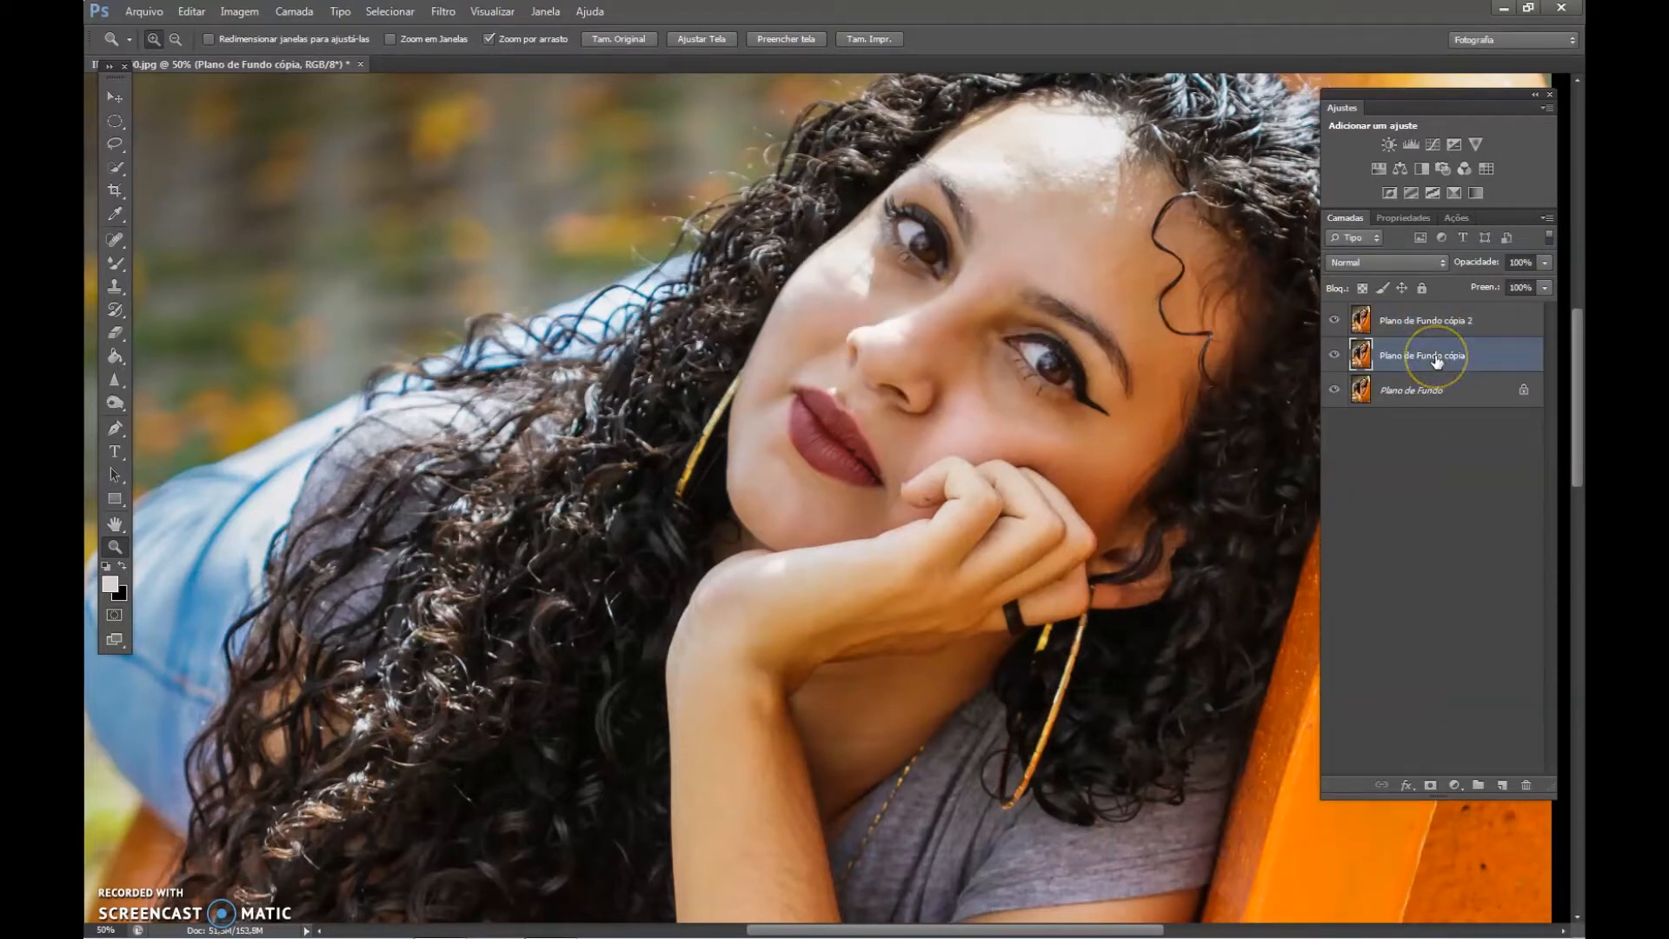
pyautogui.click(442, 12)
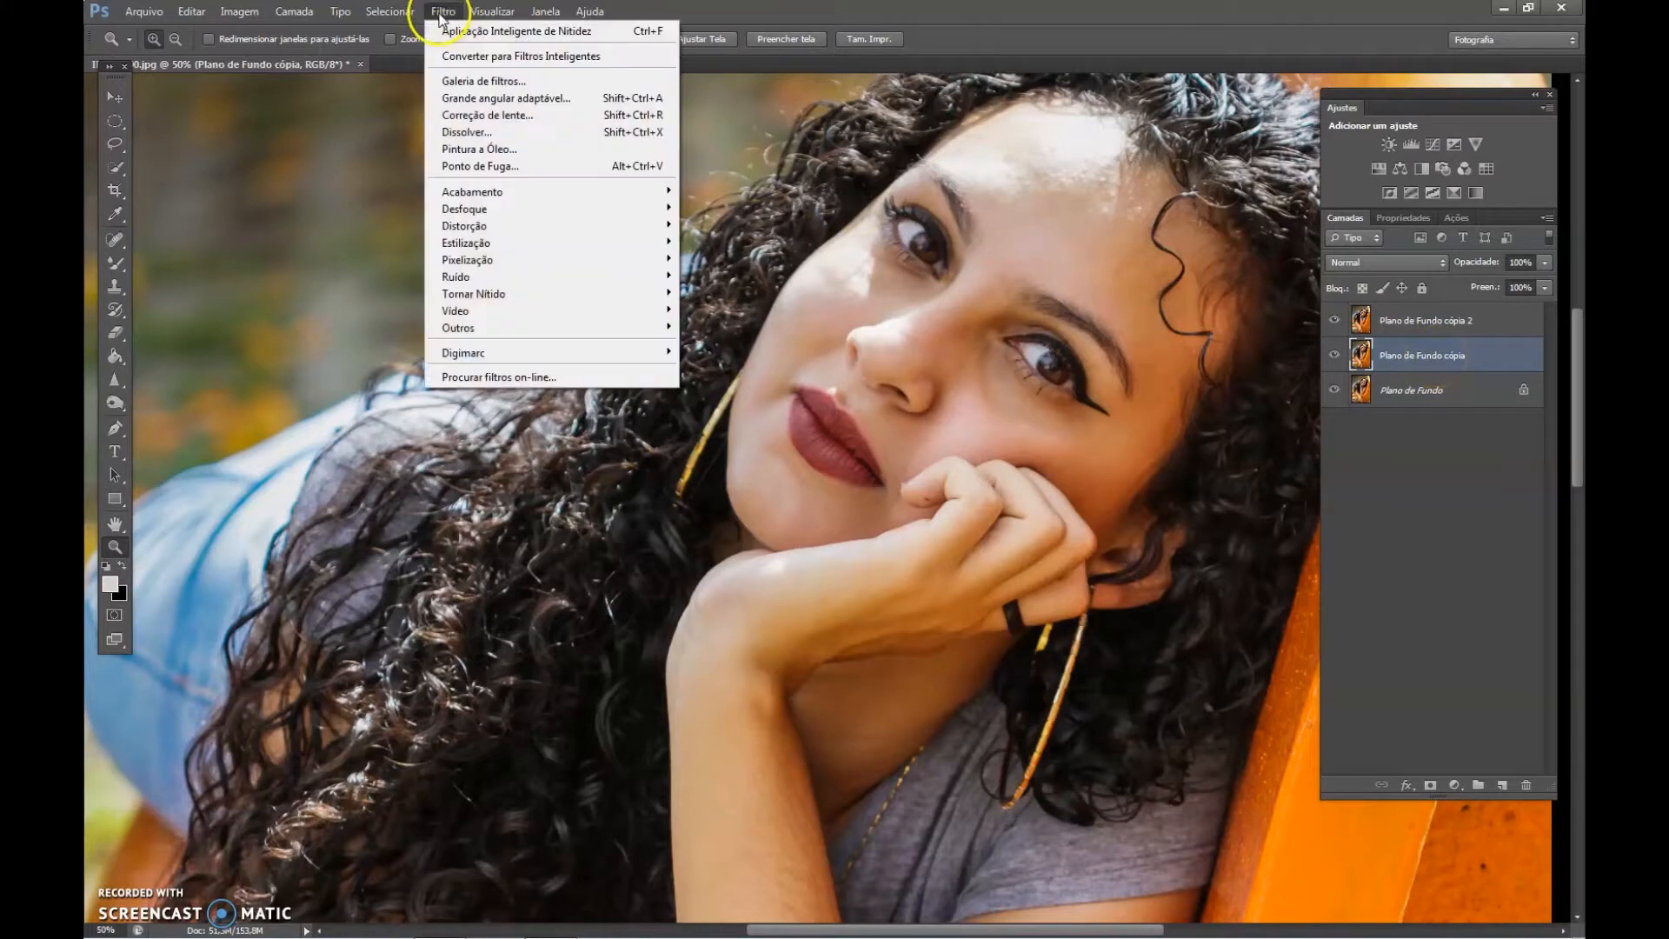
pyautogui.moveTo(443, 209)
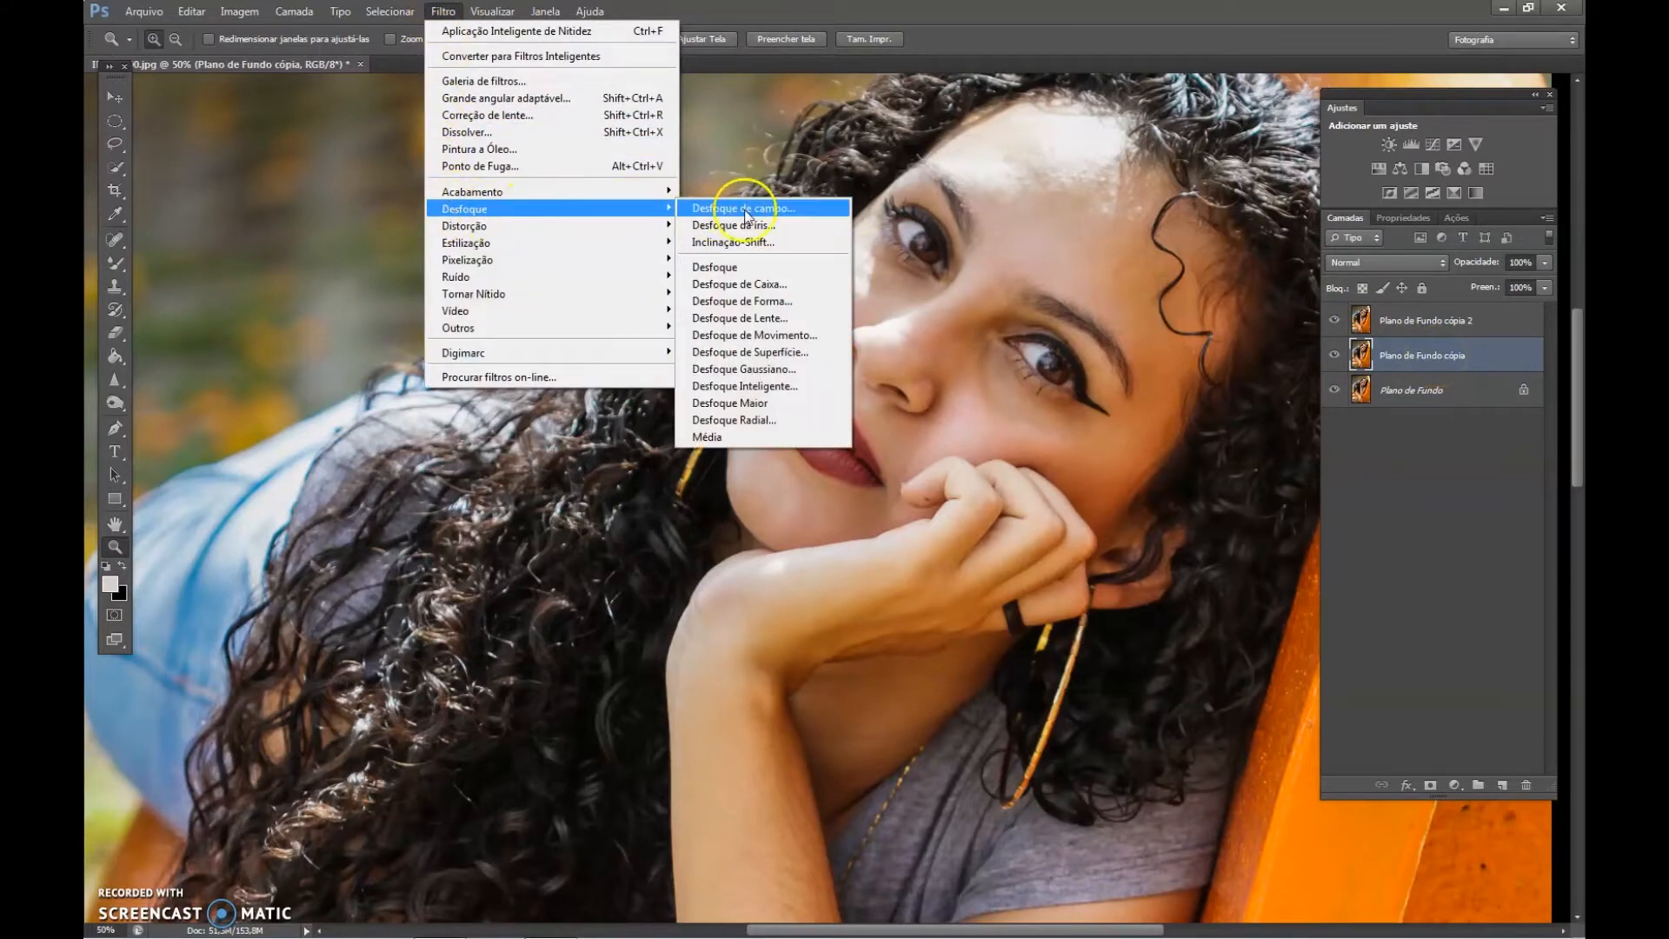
pyautogui.click(777, 370)
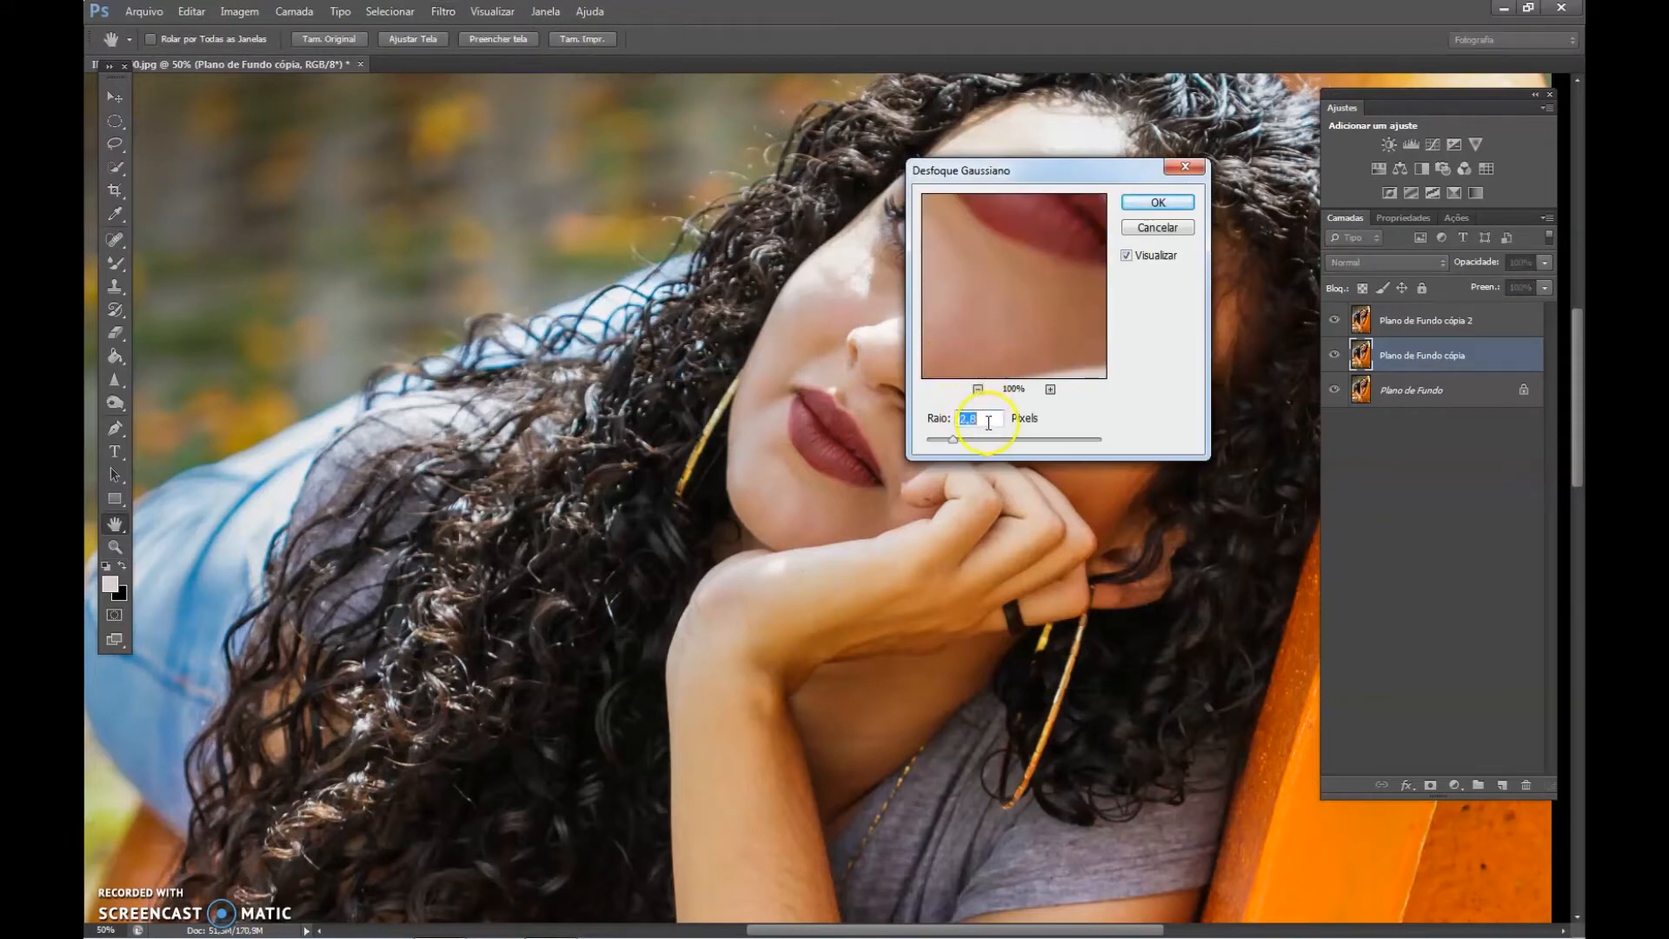
pyautogui.click(979, 389)
pyautogui.click(978, 388)
pyautogui.moveTo(996, 313)
pyautogui.mouseDown()
pyautogui.moveTo(999, 250)
pyautogui.moveTo(991, 342)
pyautogui.moveTo(941, 363)
pyautogui.moveTo(989, 322)
pyautogui.mouseUp()
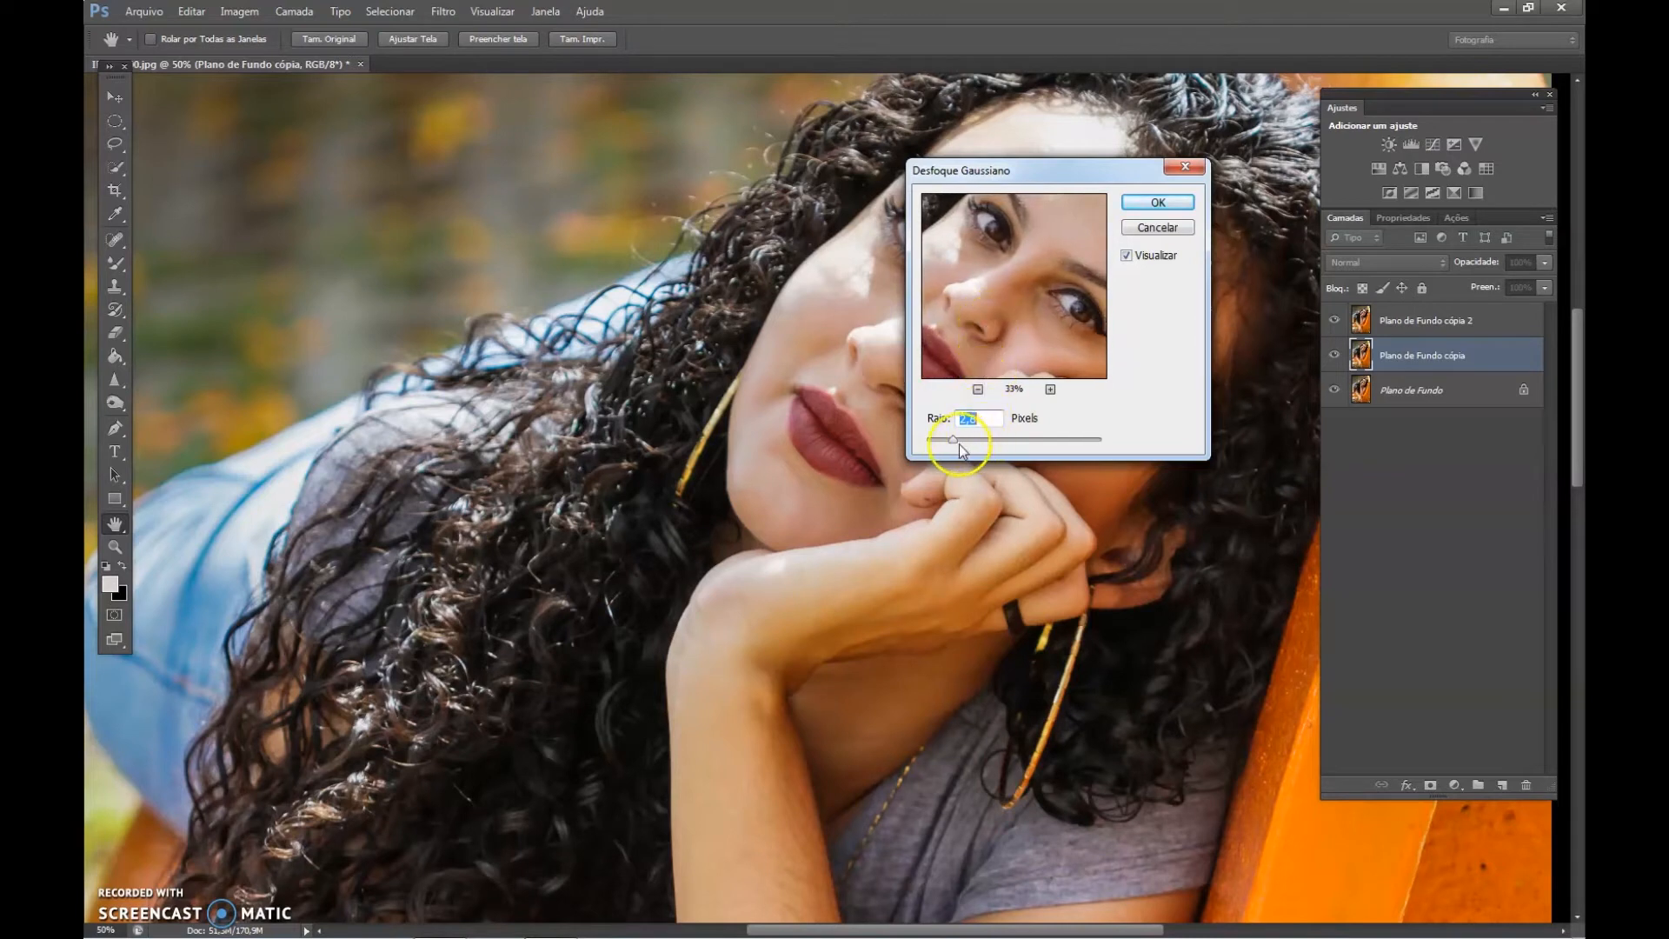
# Adjust the Gaussian Blur radius to about 3.5 pixels while checking the eye and forehead, and apply the blur.
pyautogui.moveTo(953, 443)
pyautogui.mouseDown()
pyautogui.moveTo(895, 439)
pyautogui.moveTo(944, 446)
pyautogui.mouseUp()
pyautogui.moveTo(956, 439); pyautogui.dragTo(961, 445)
pyautogui.moveTo(1043, 289); pyautogui.dragTo(953, 363)
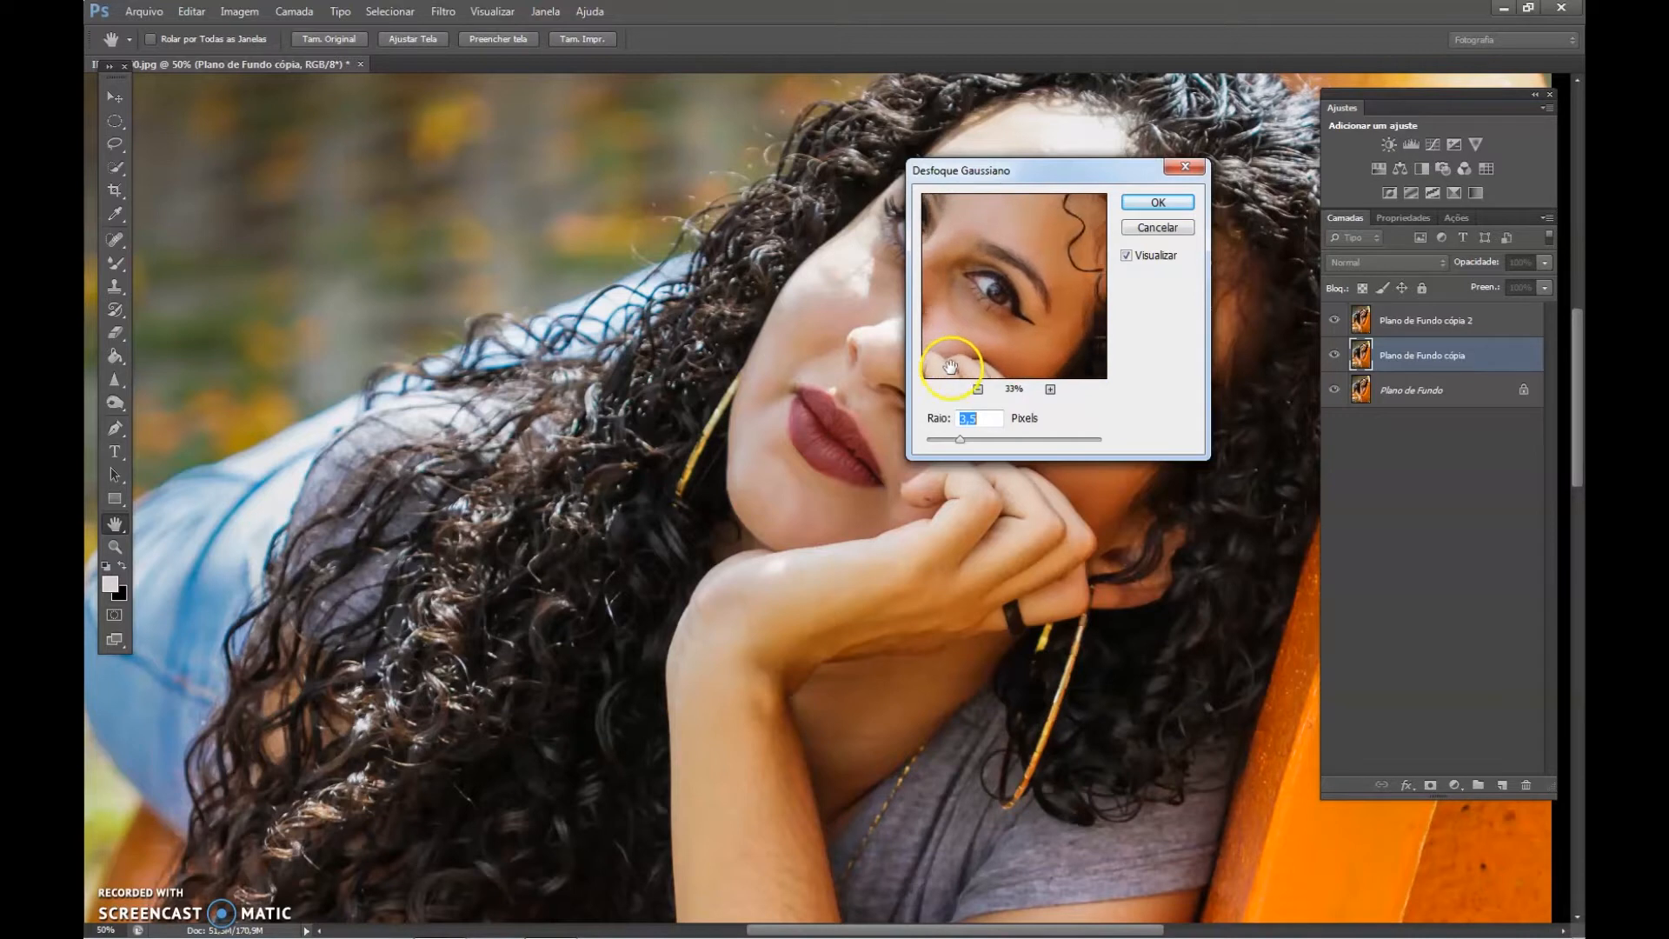
pyautogui.moveTo(1006, 298); pyautogui.dragTo(1006, 317)
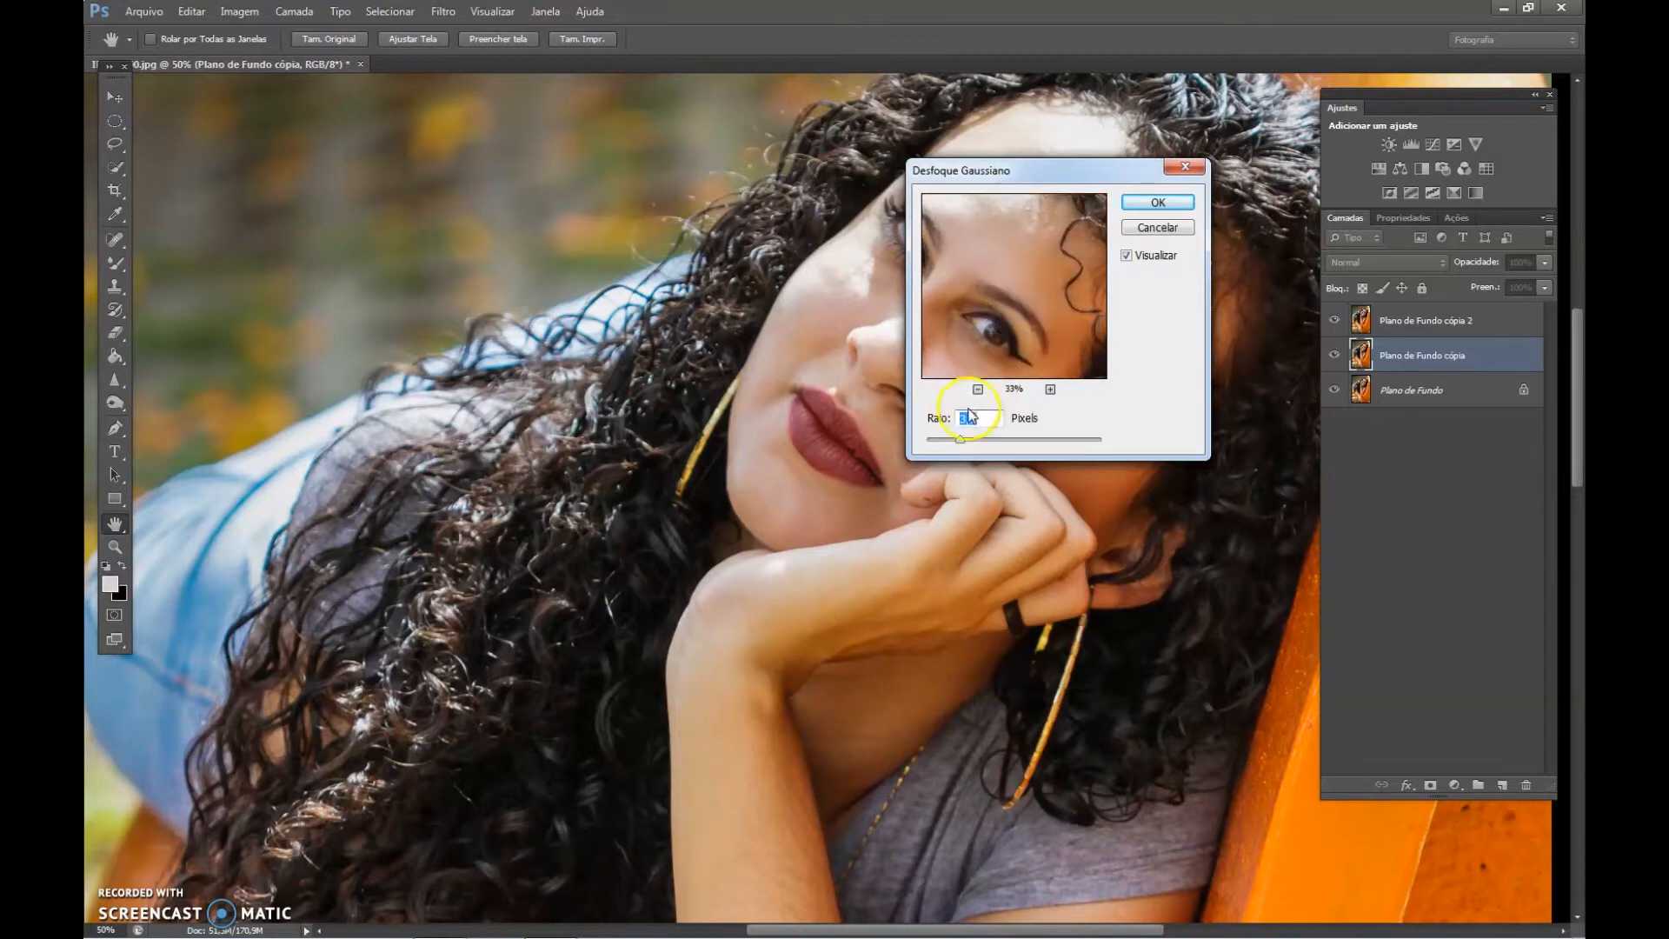
pyautogui.moveTo(960, 441); pyautogui.dragTo(963, 443)
pyautogui.click(1149, 203)
pyautogui.press('z')
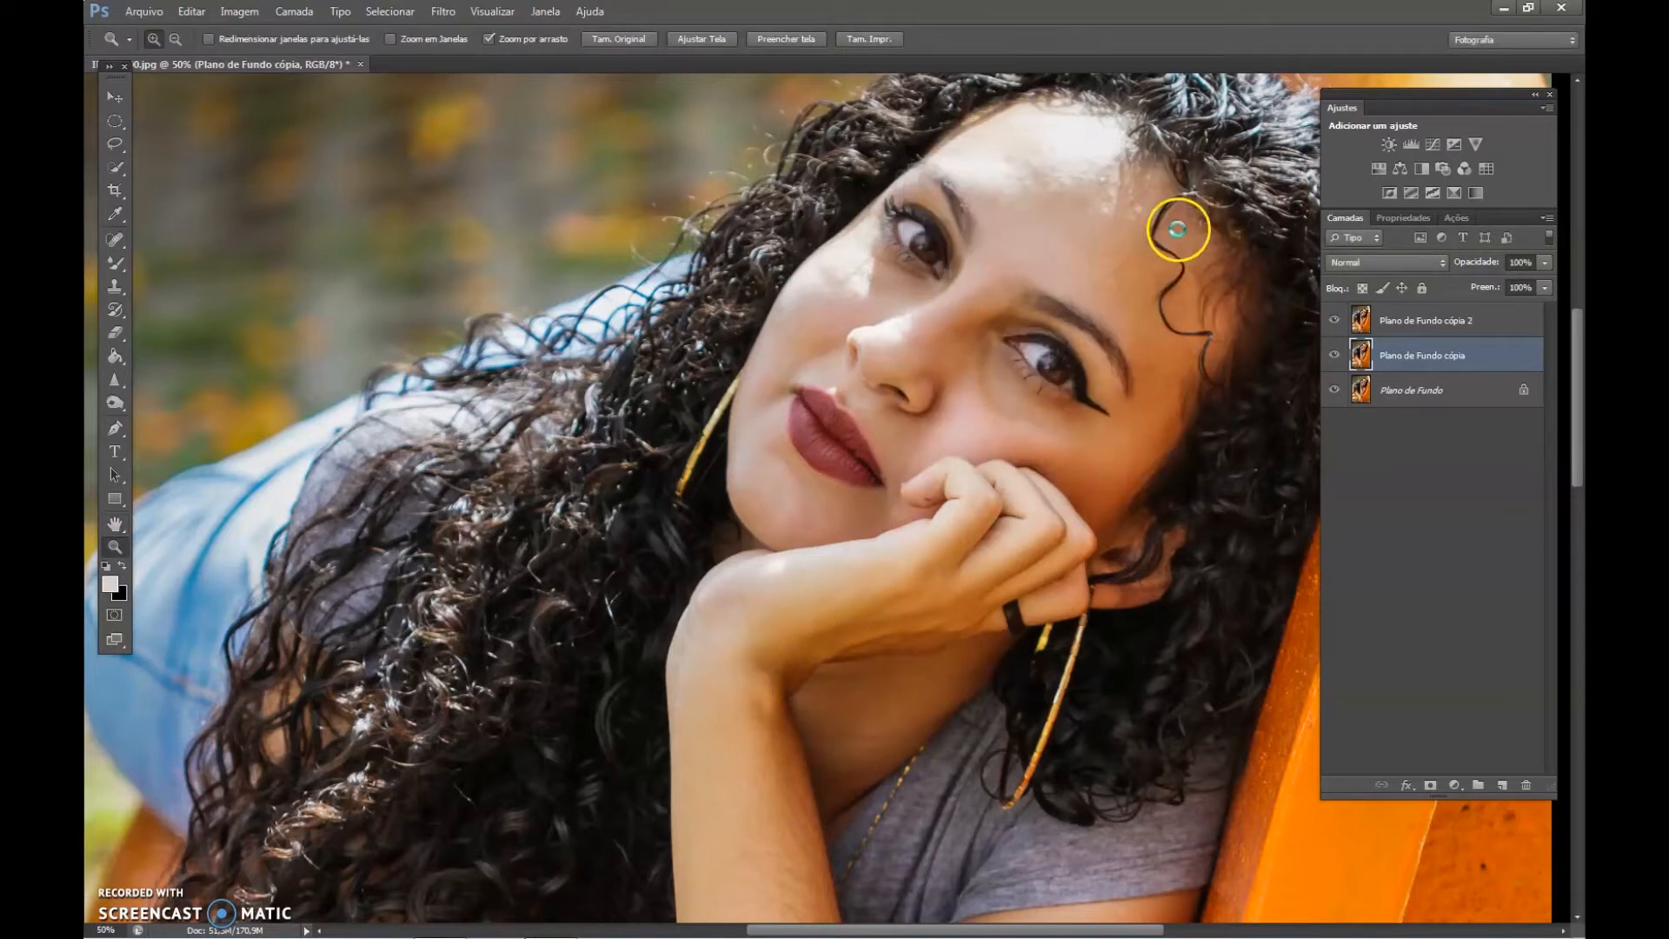
# Open Apply Image for the layer Plano de Fundo cópia 2 and choose Plano de Fundo cópia as the source layer.
pyautogui.click(1420, 322)
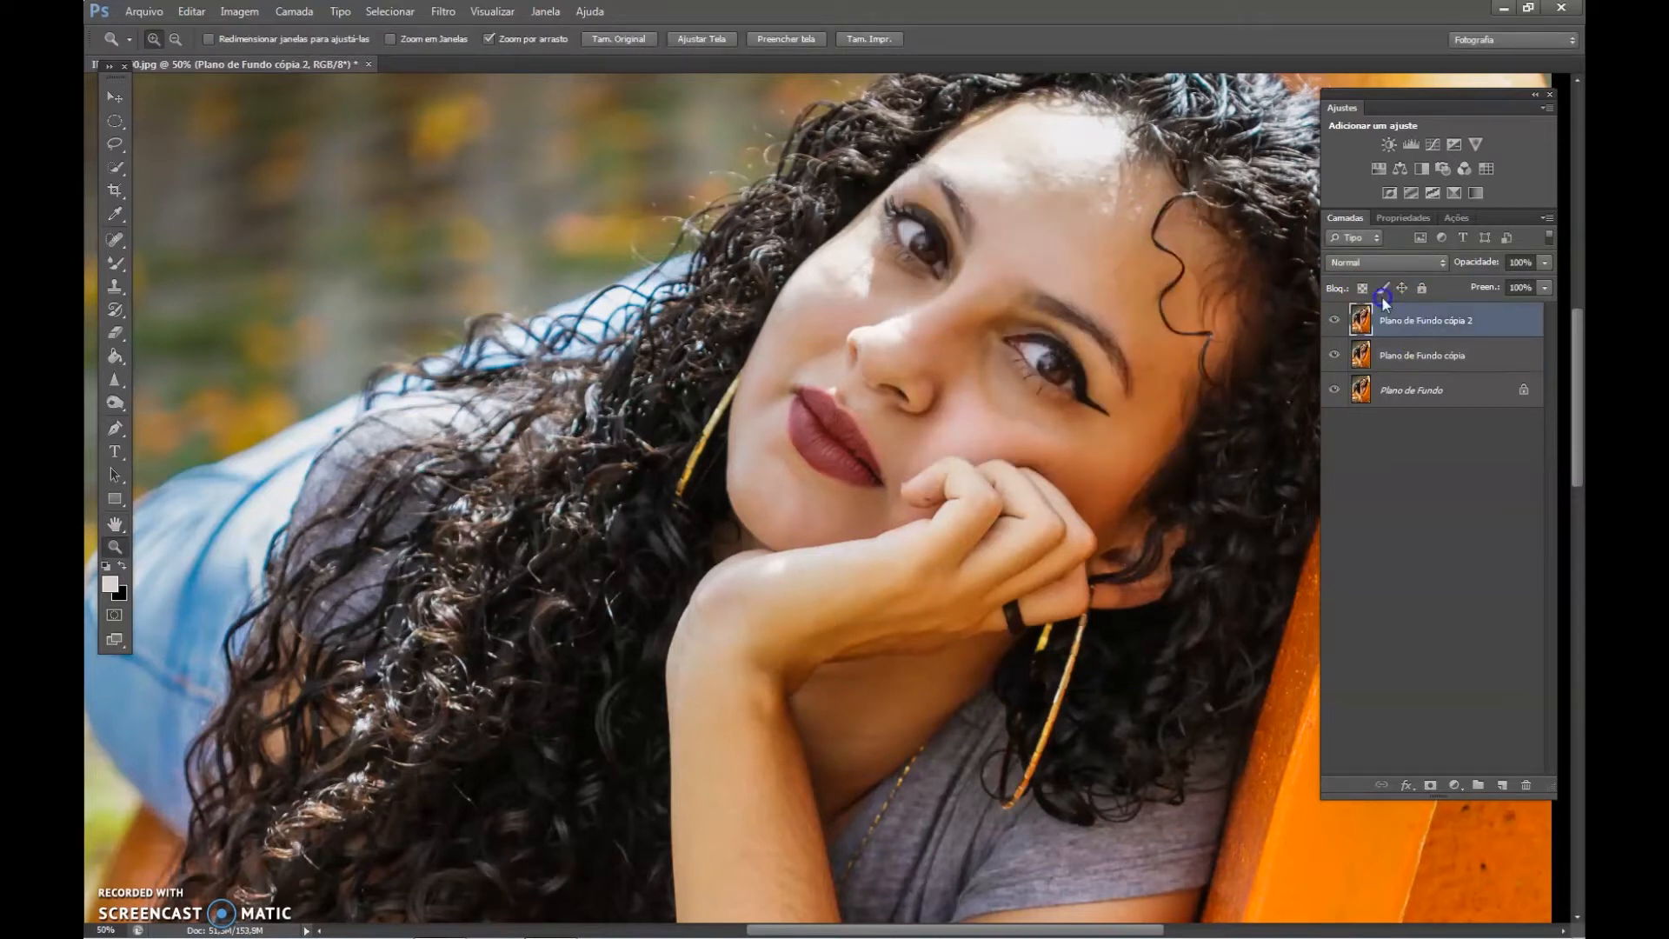
pyautogui.click(240, 11)
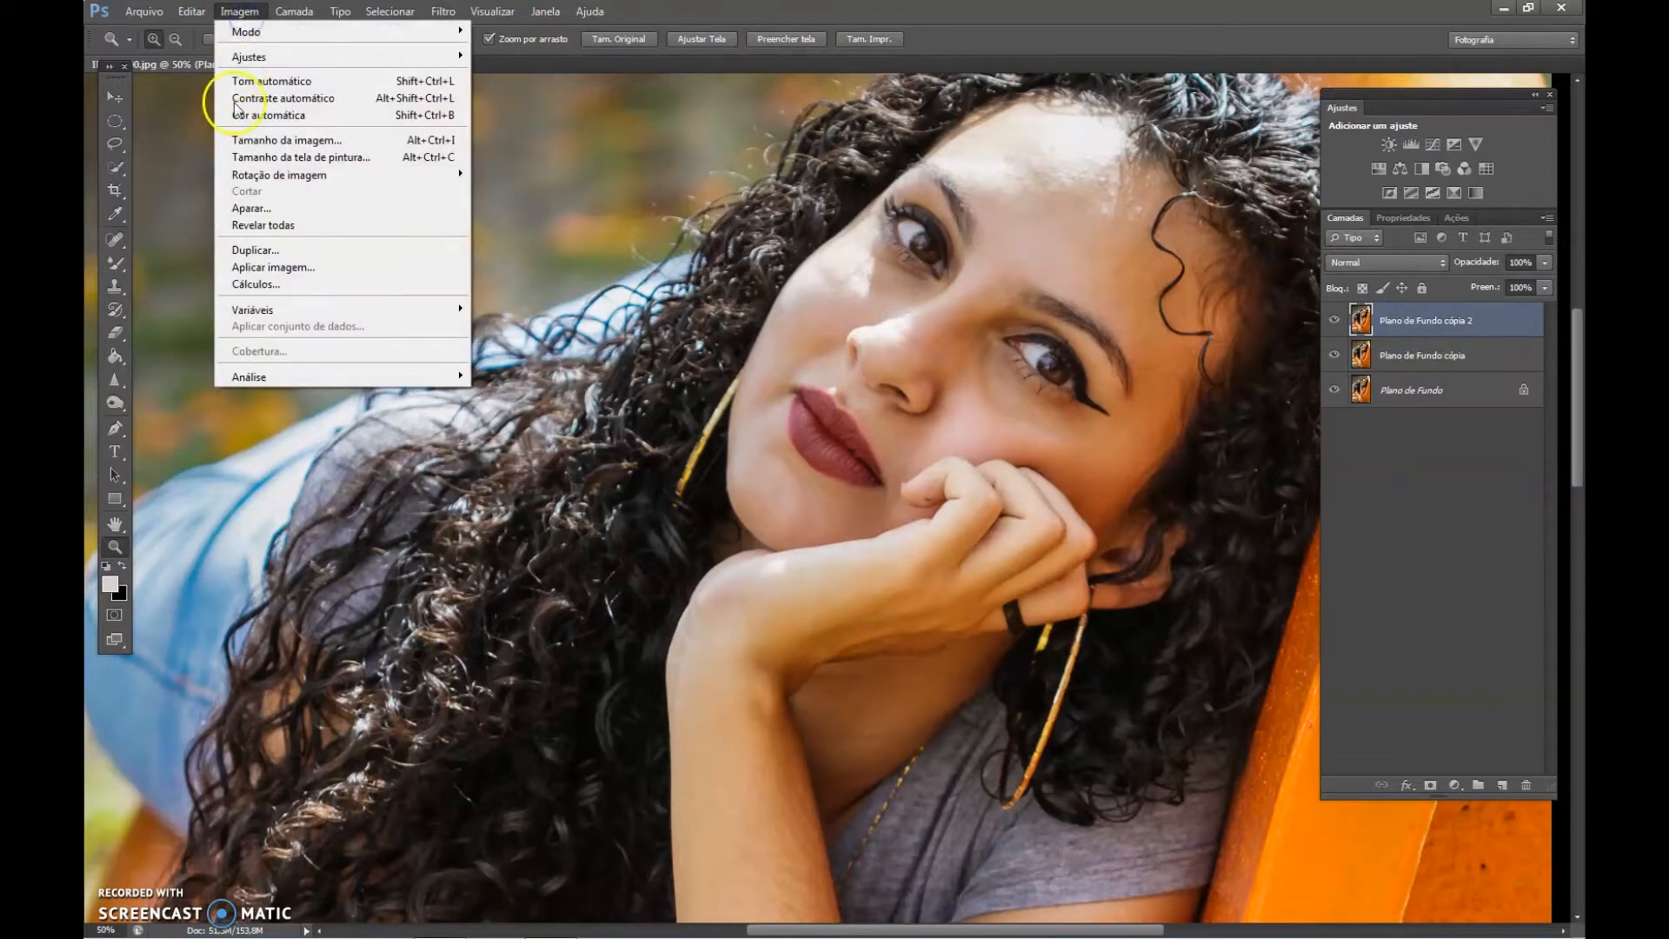
pyautogui.click(331, 266)
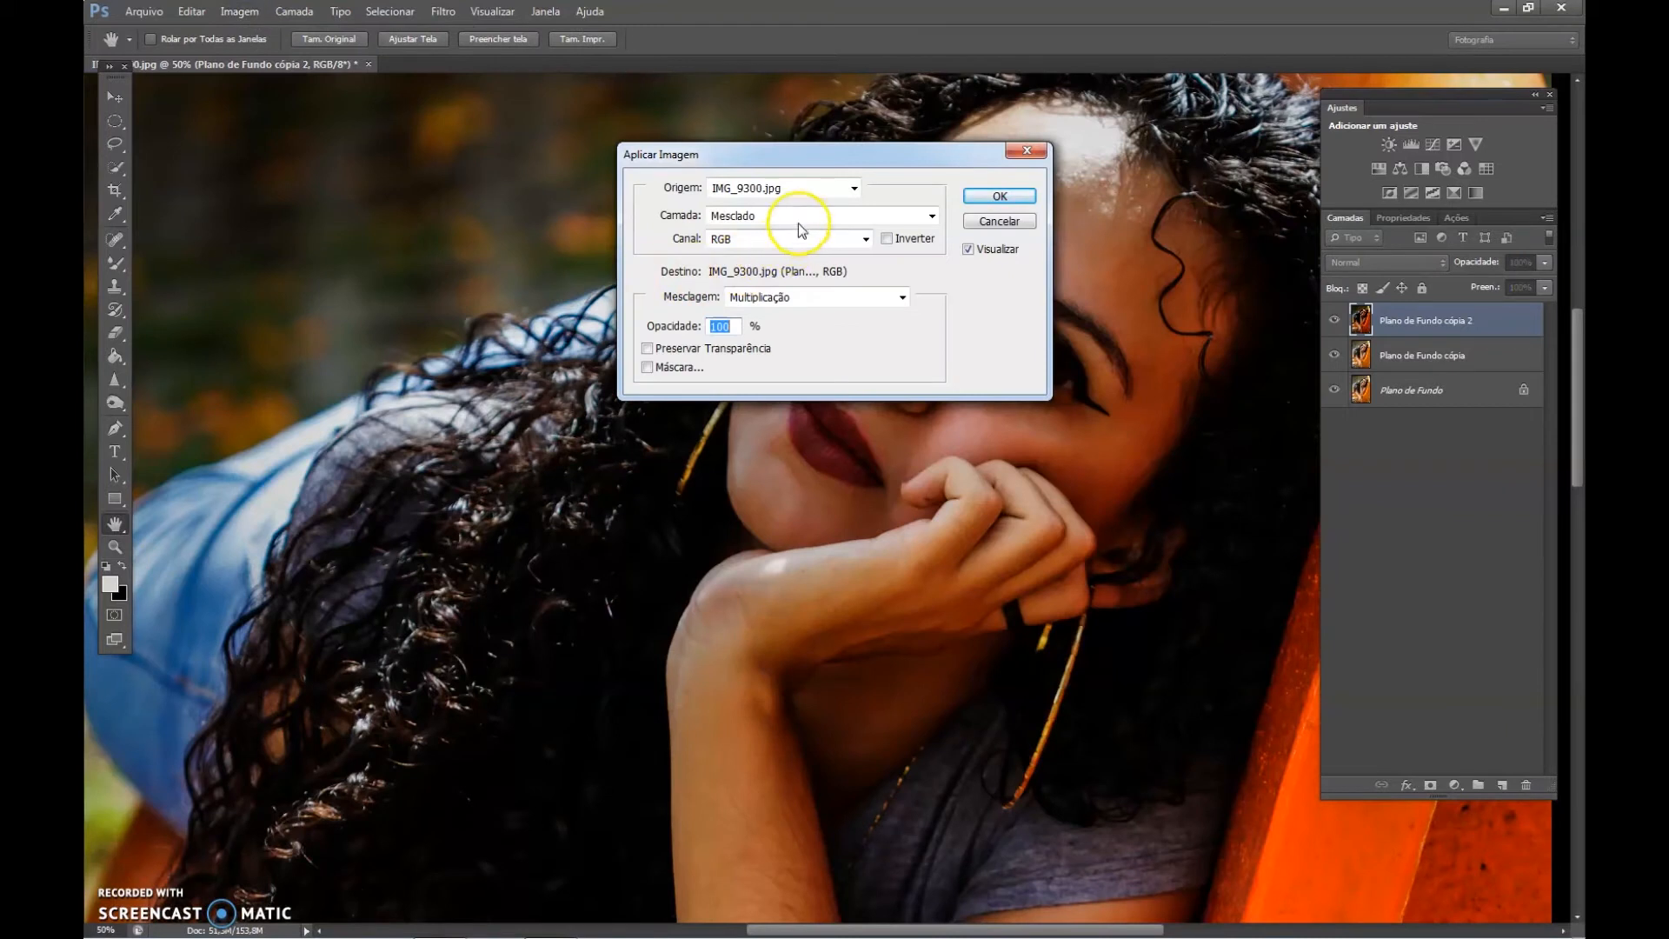
pyautogui.click(798, 217)
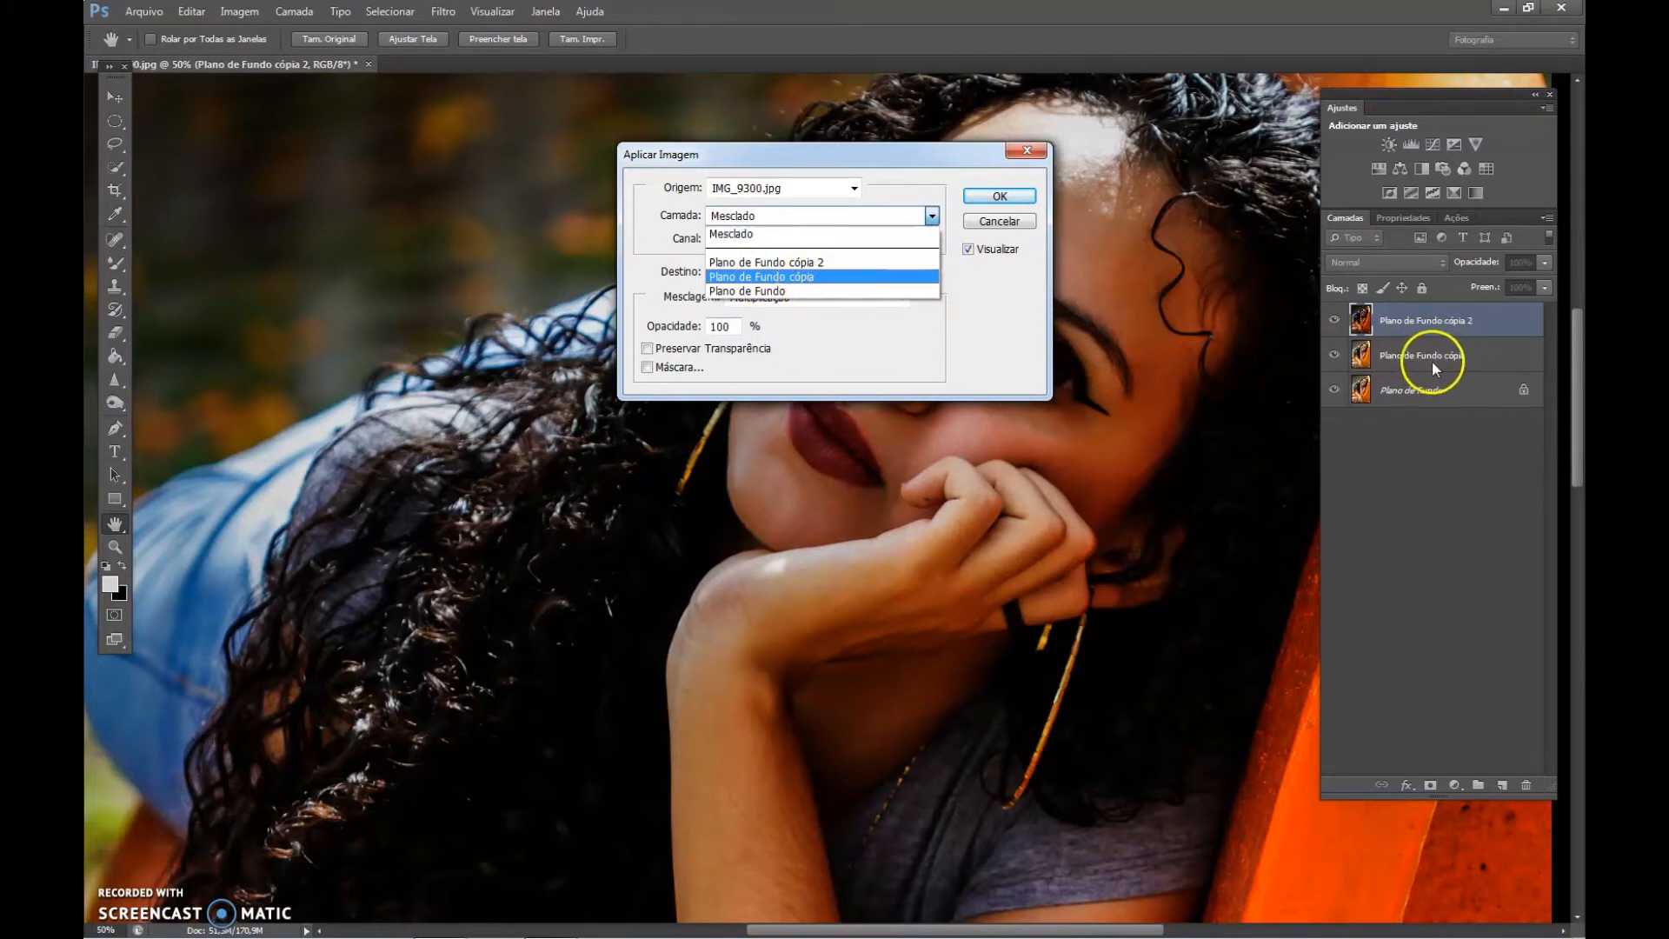
pyautogui.click(779, 279)
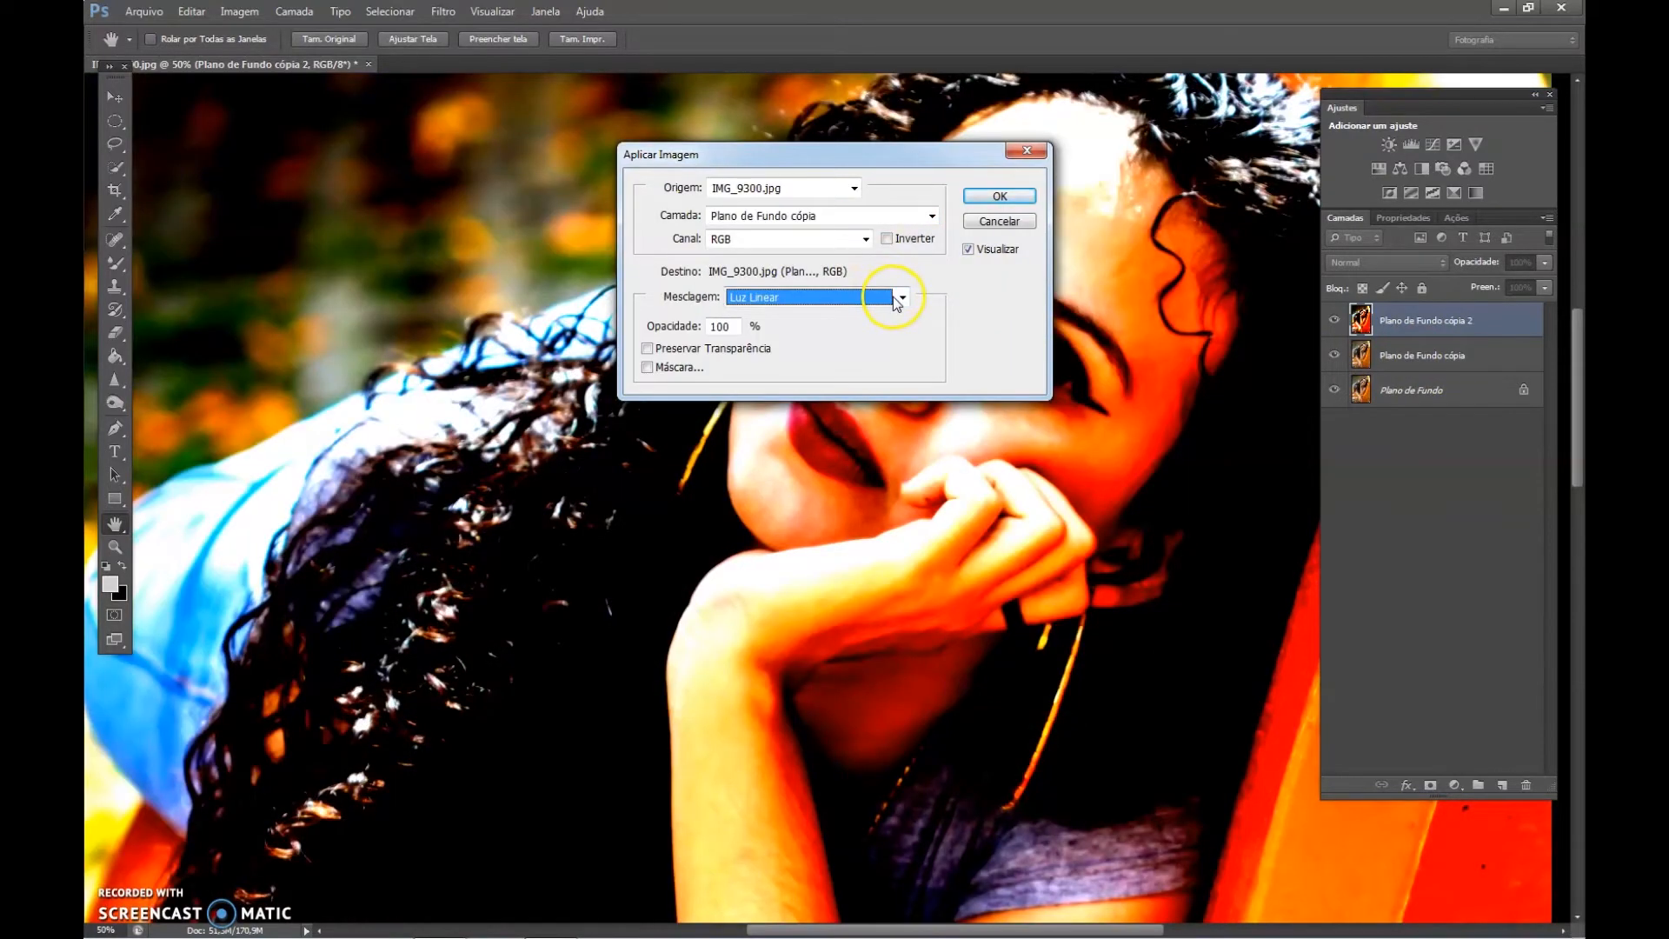
# Set the Apply Image blending to Subtrair with scale 2 and offset 128, and apply it to the top layer.
pyautogui.click(896, 300)
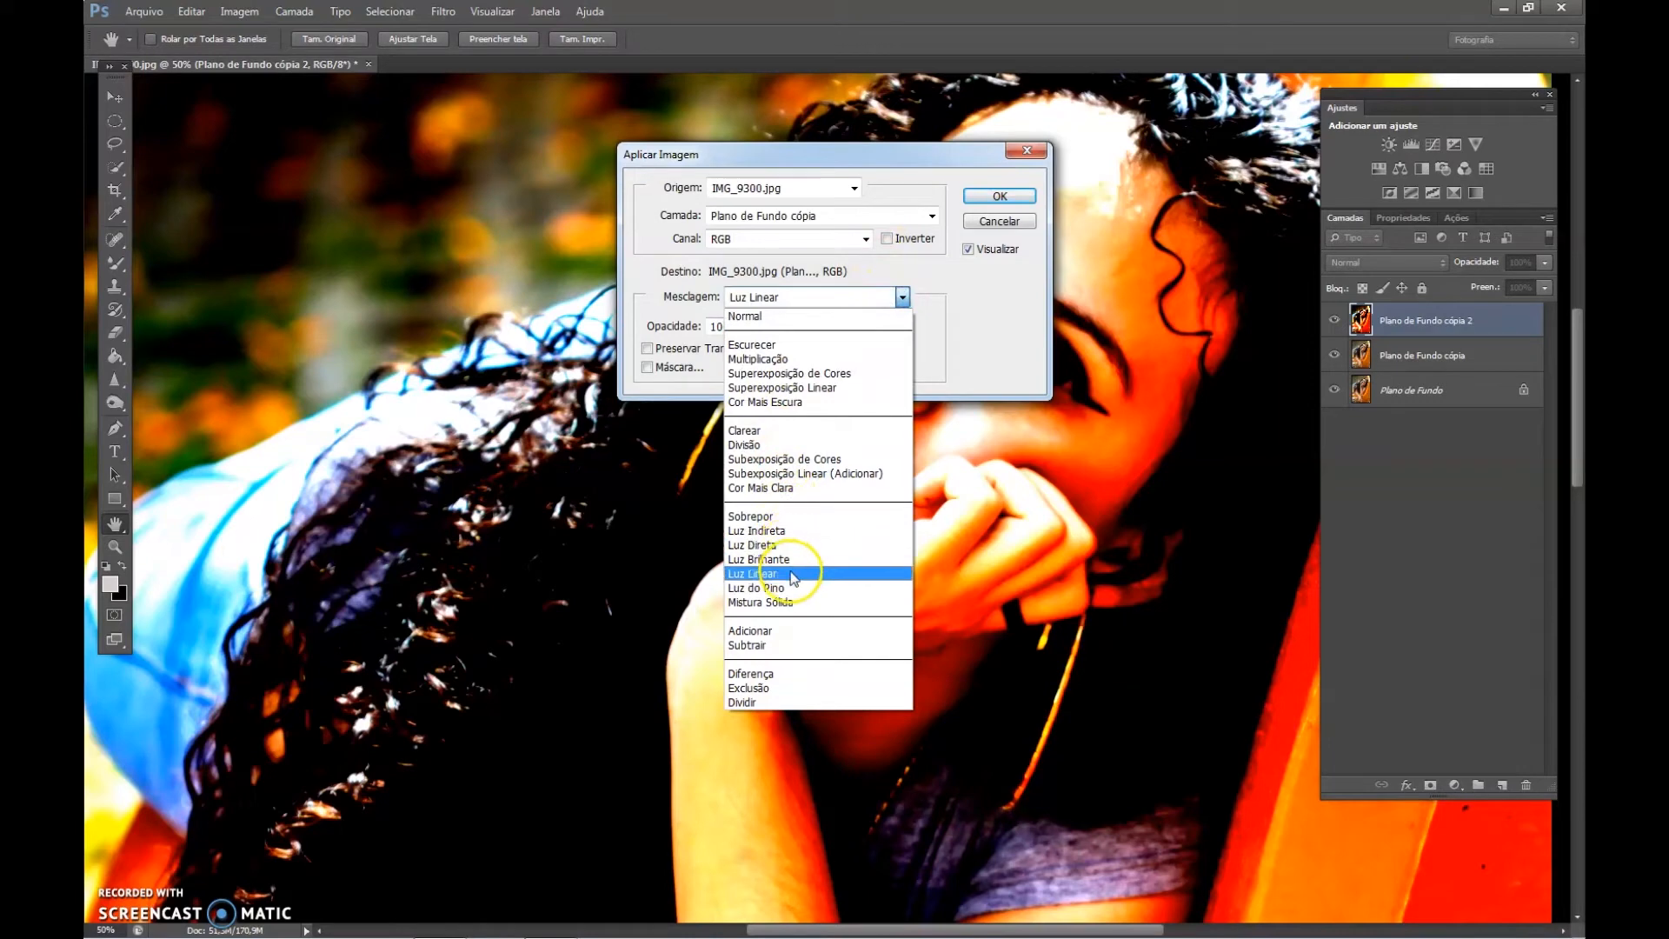
pyautogui.click(777, 645)
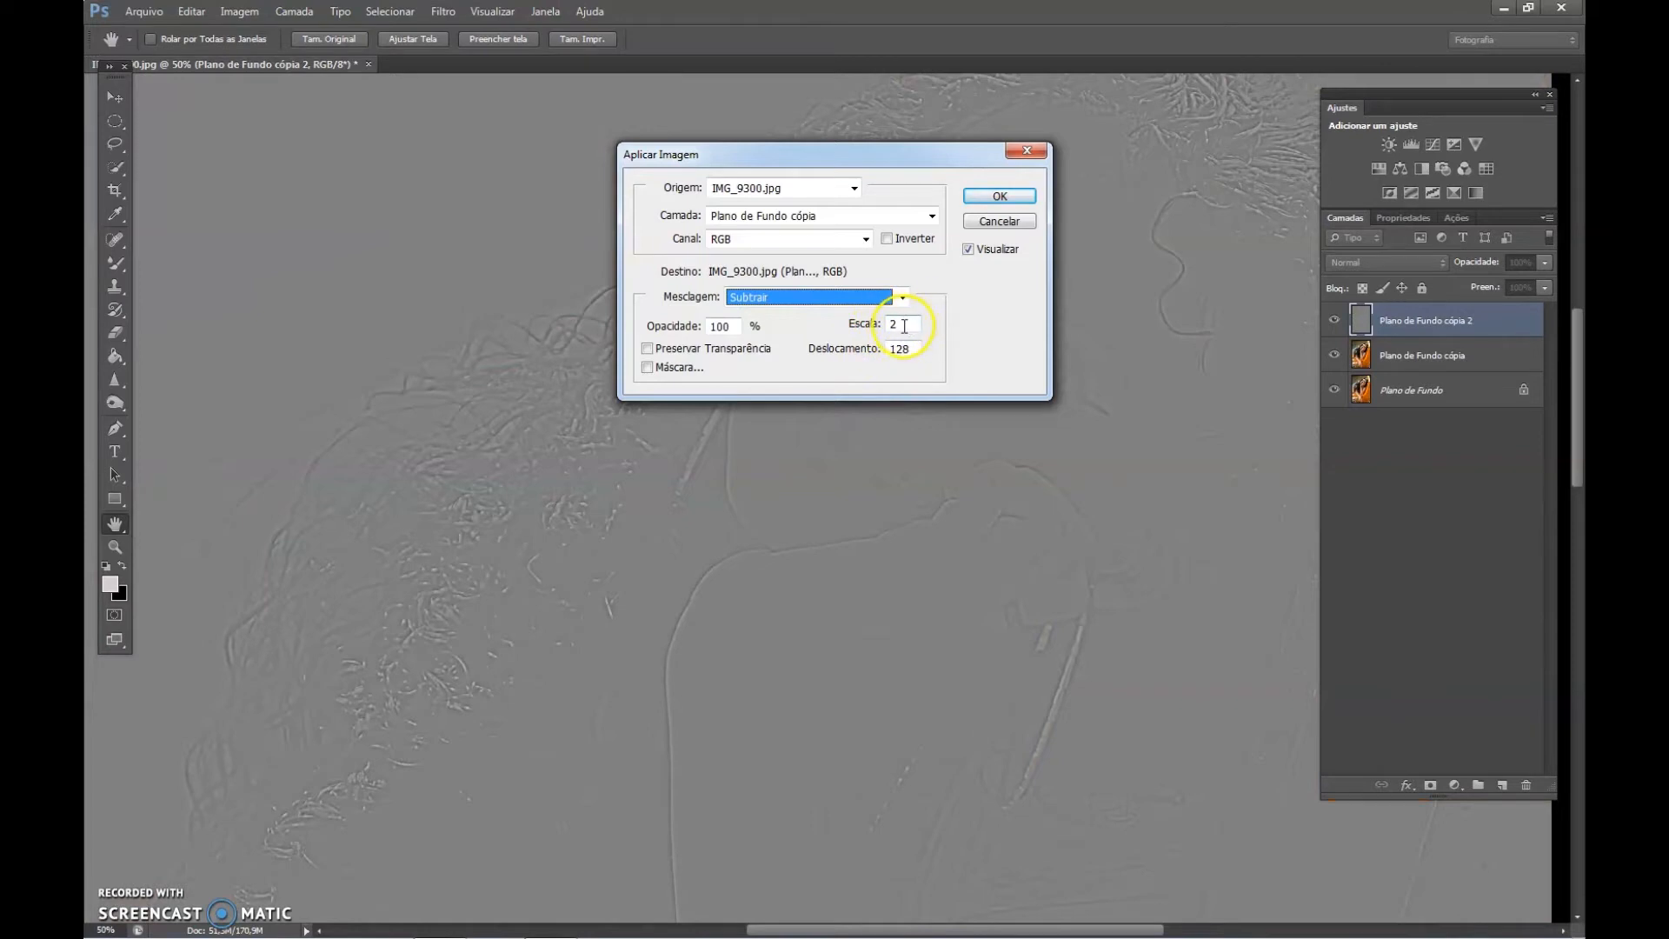
pyautogui.click(905, 324)
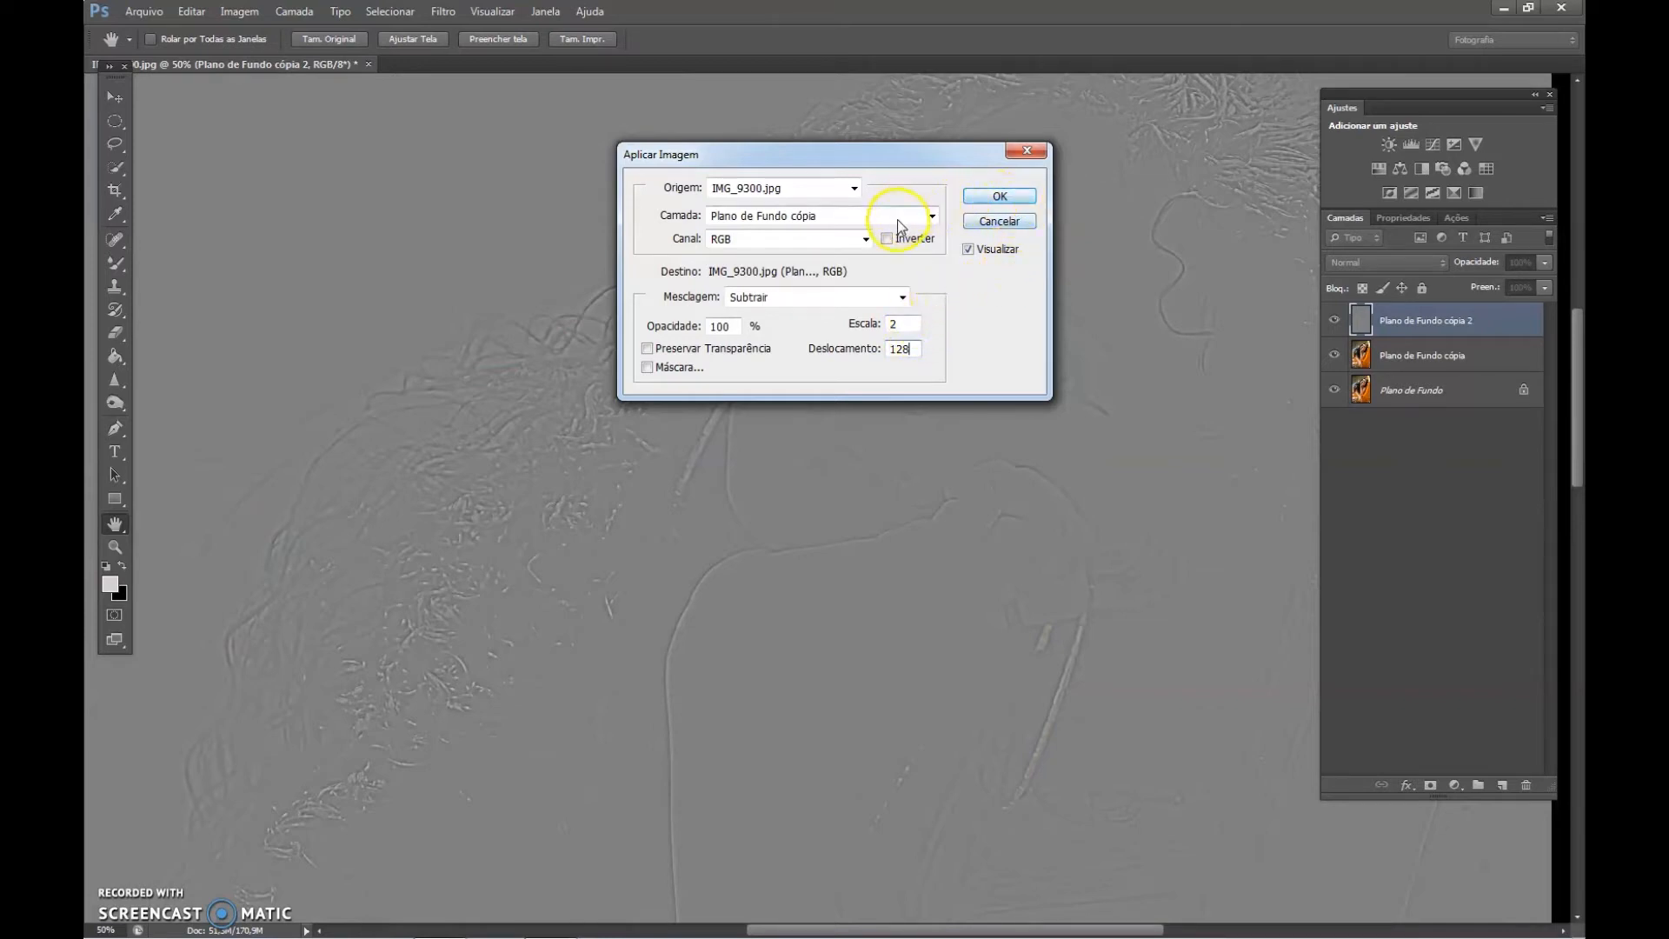
pyautogui.click(1004, 200)
pyautogui.moveTo(928, 165); pyautogui.dragTo(532, 166)
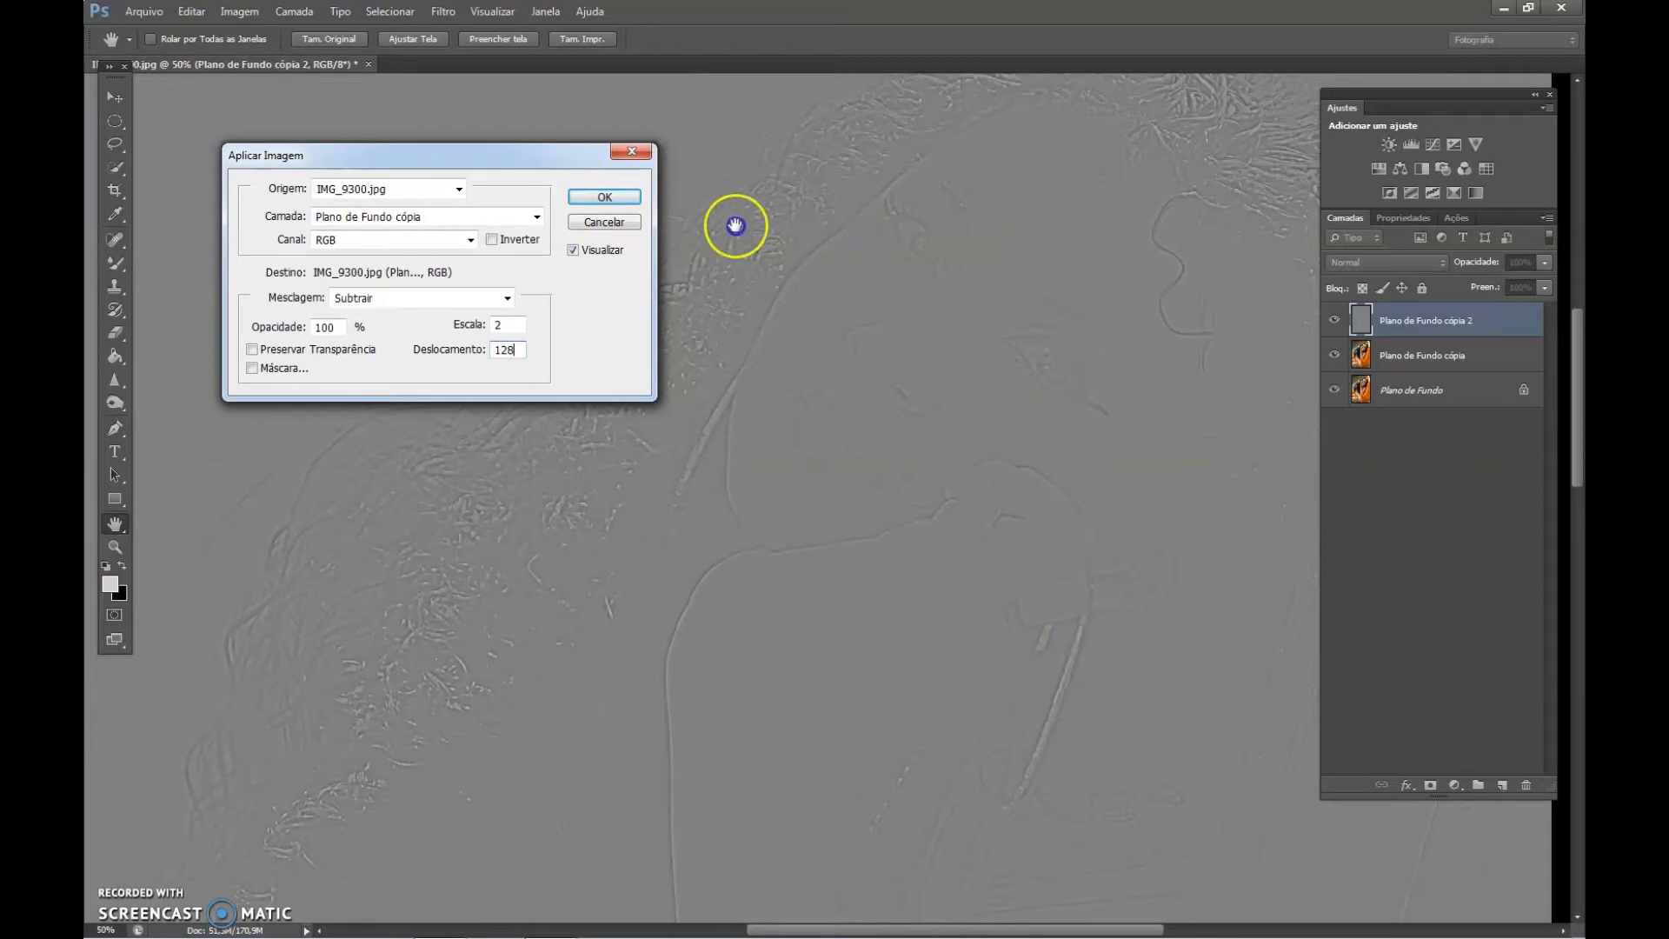
pyautogui.click(619, 198)
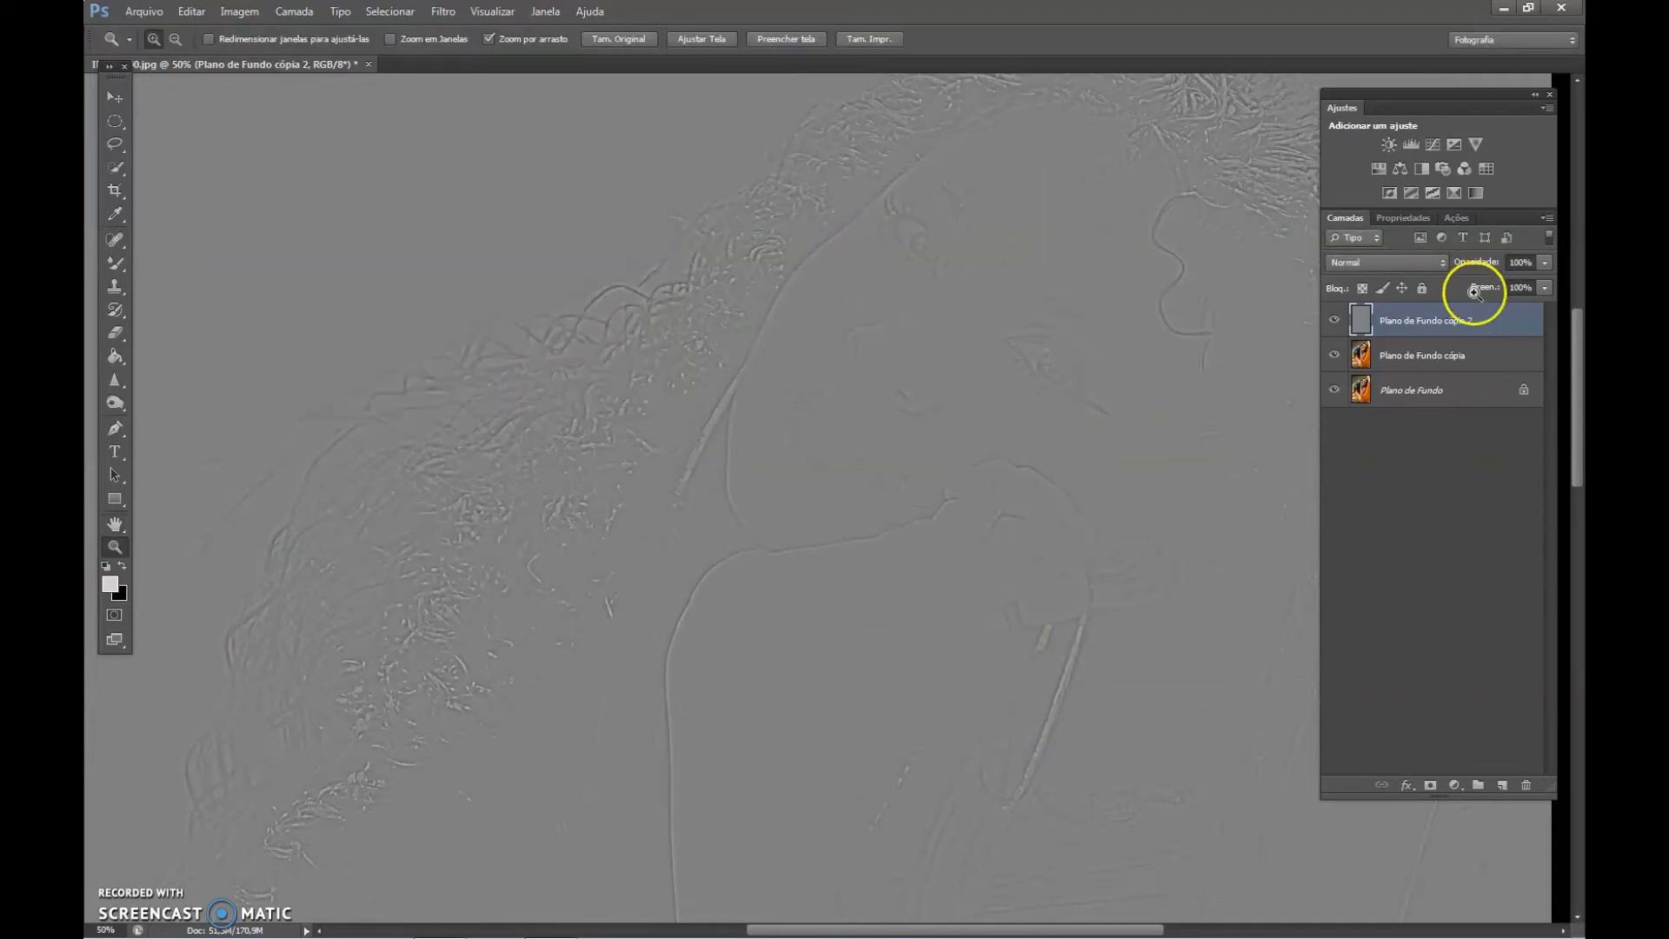
# Set the blend mode of the layer Plano de Fundo cópia 2 to Luz Linear.
pyautogui.click(1451, 322)
pyautogui.click(1397, 259)
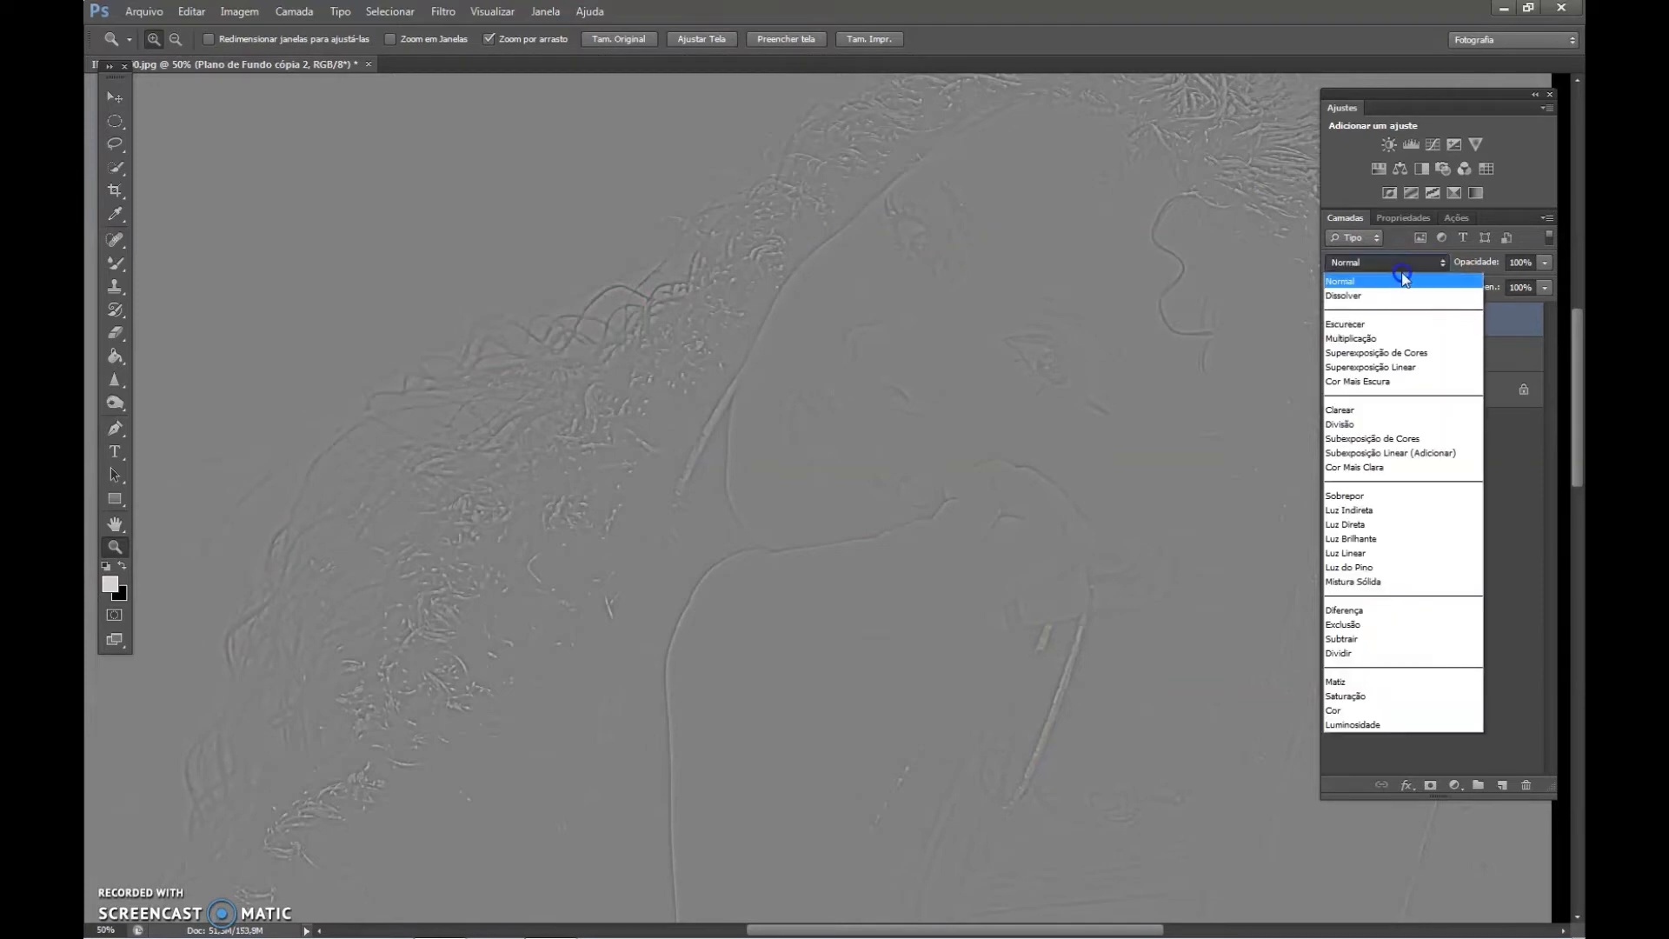
pyautogui.click(1382, 554)
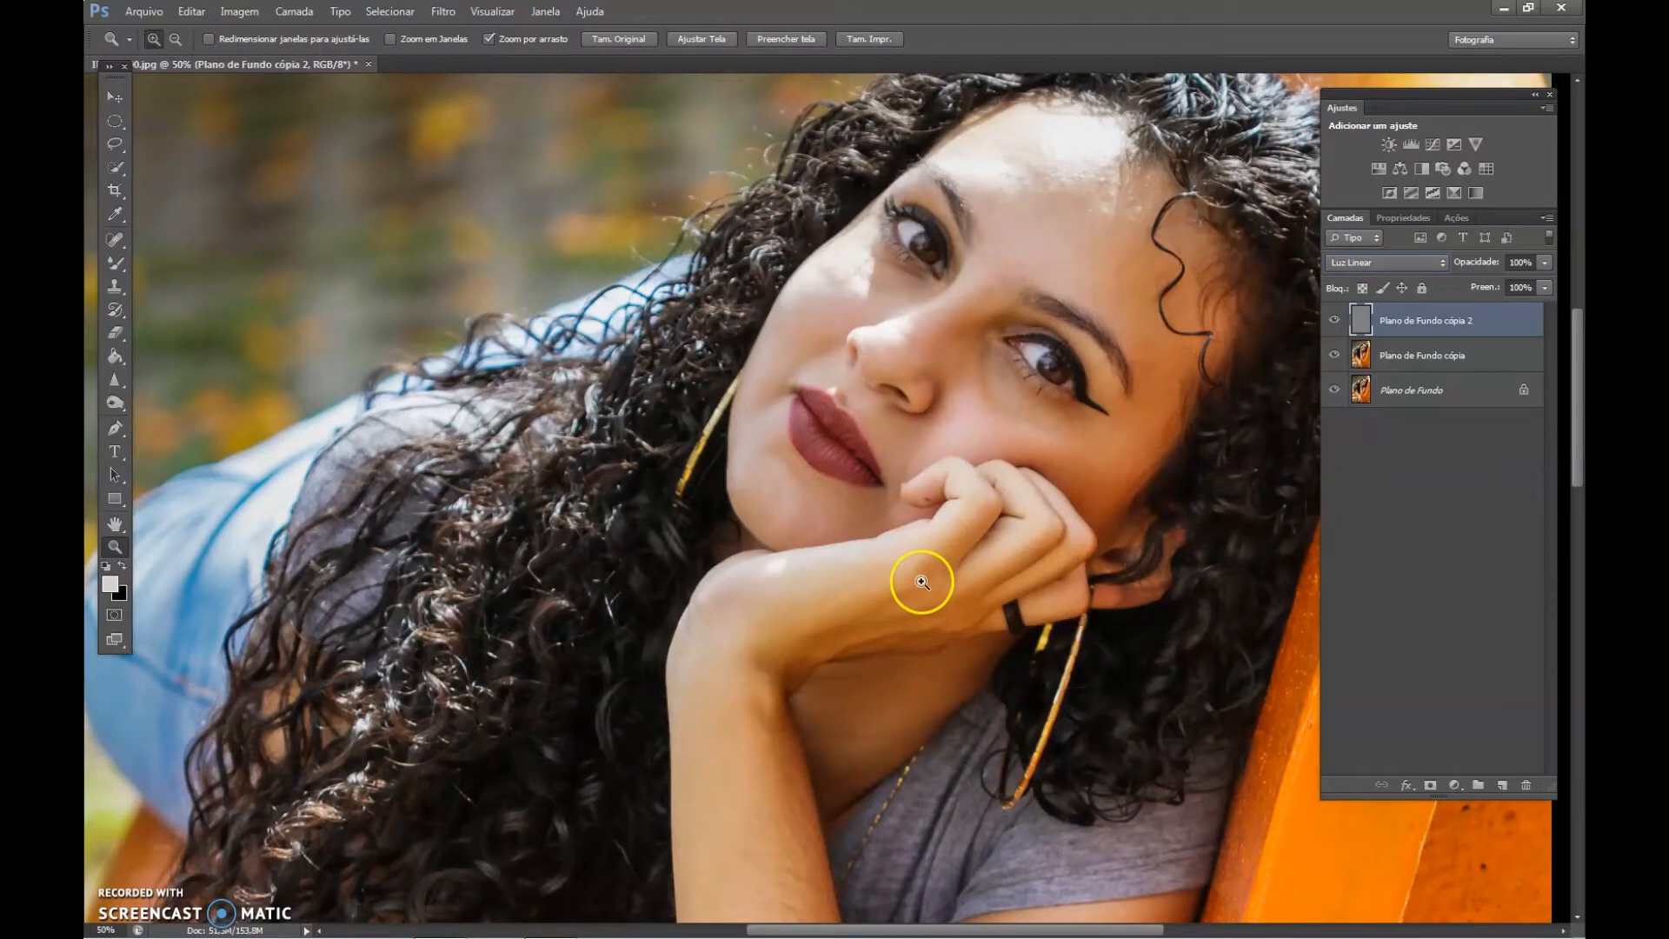
# Hide the layer Plano de Fundo cópia 2 and make the Mixer Brush ready on the blurred layer Plano de Fundo cópia.
pyautogui.click(1426, 361)
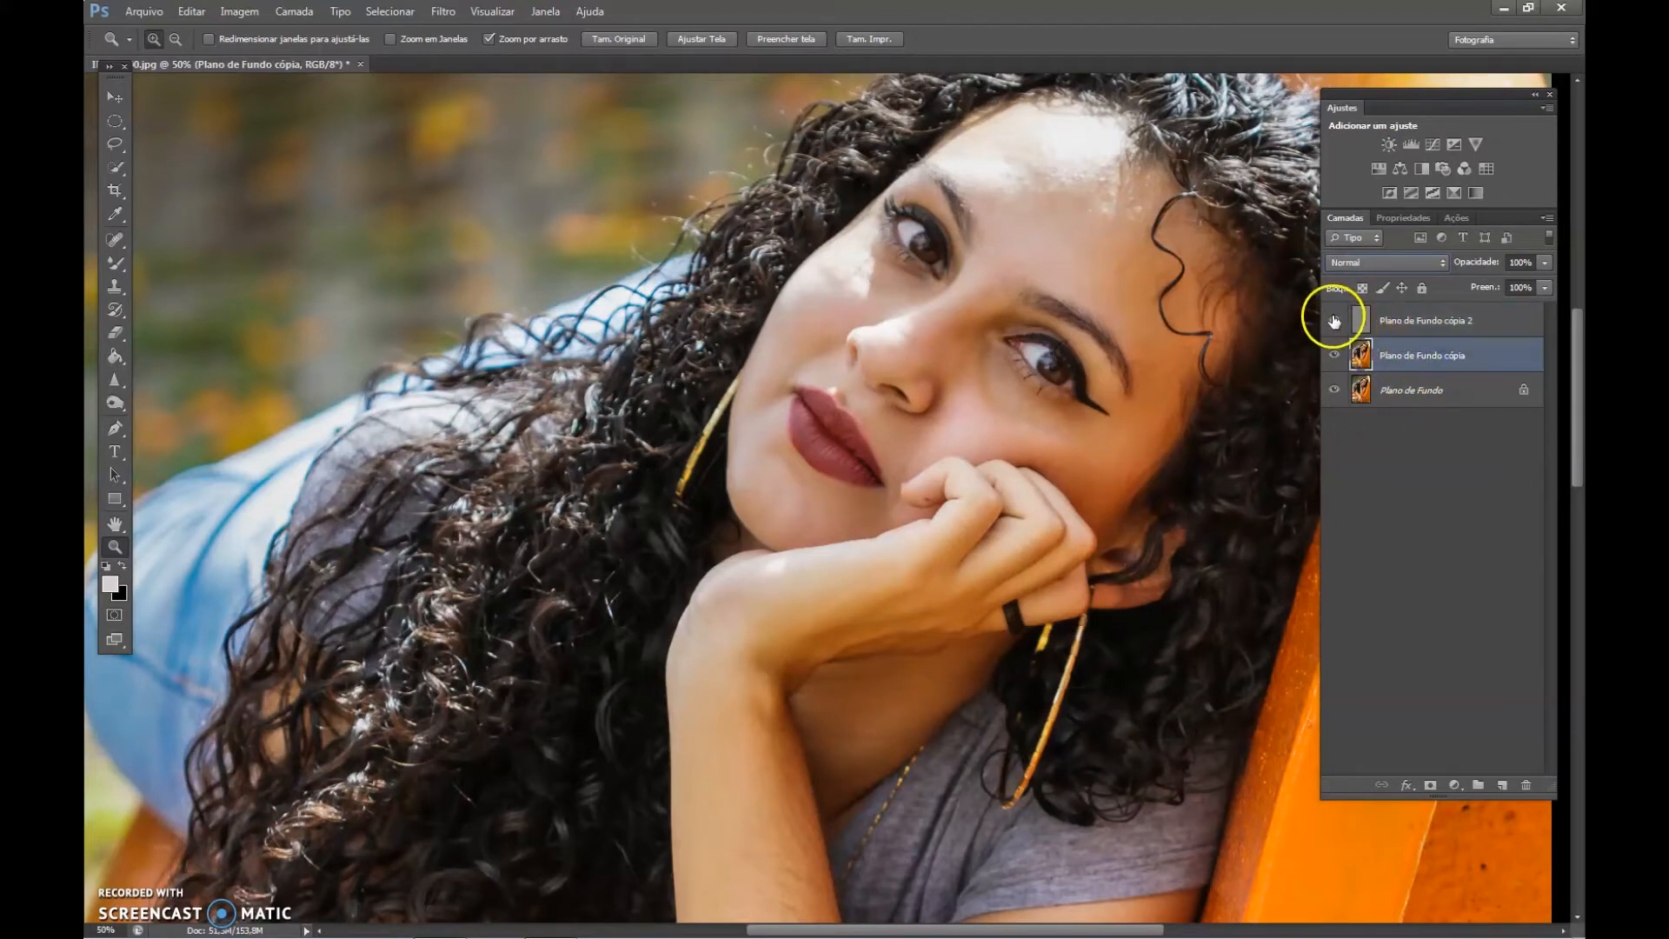
pyautogui.click(1334, 320)
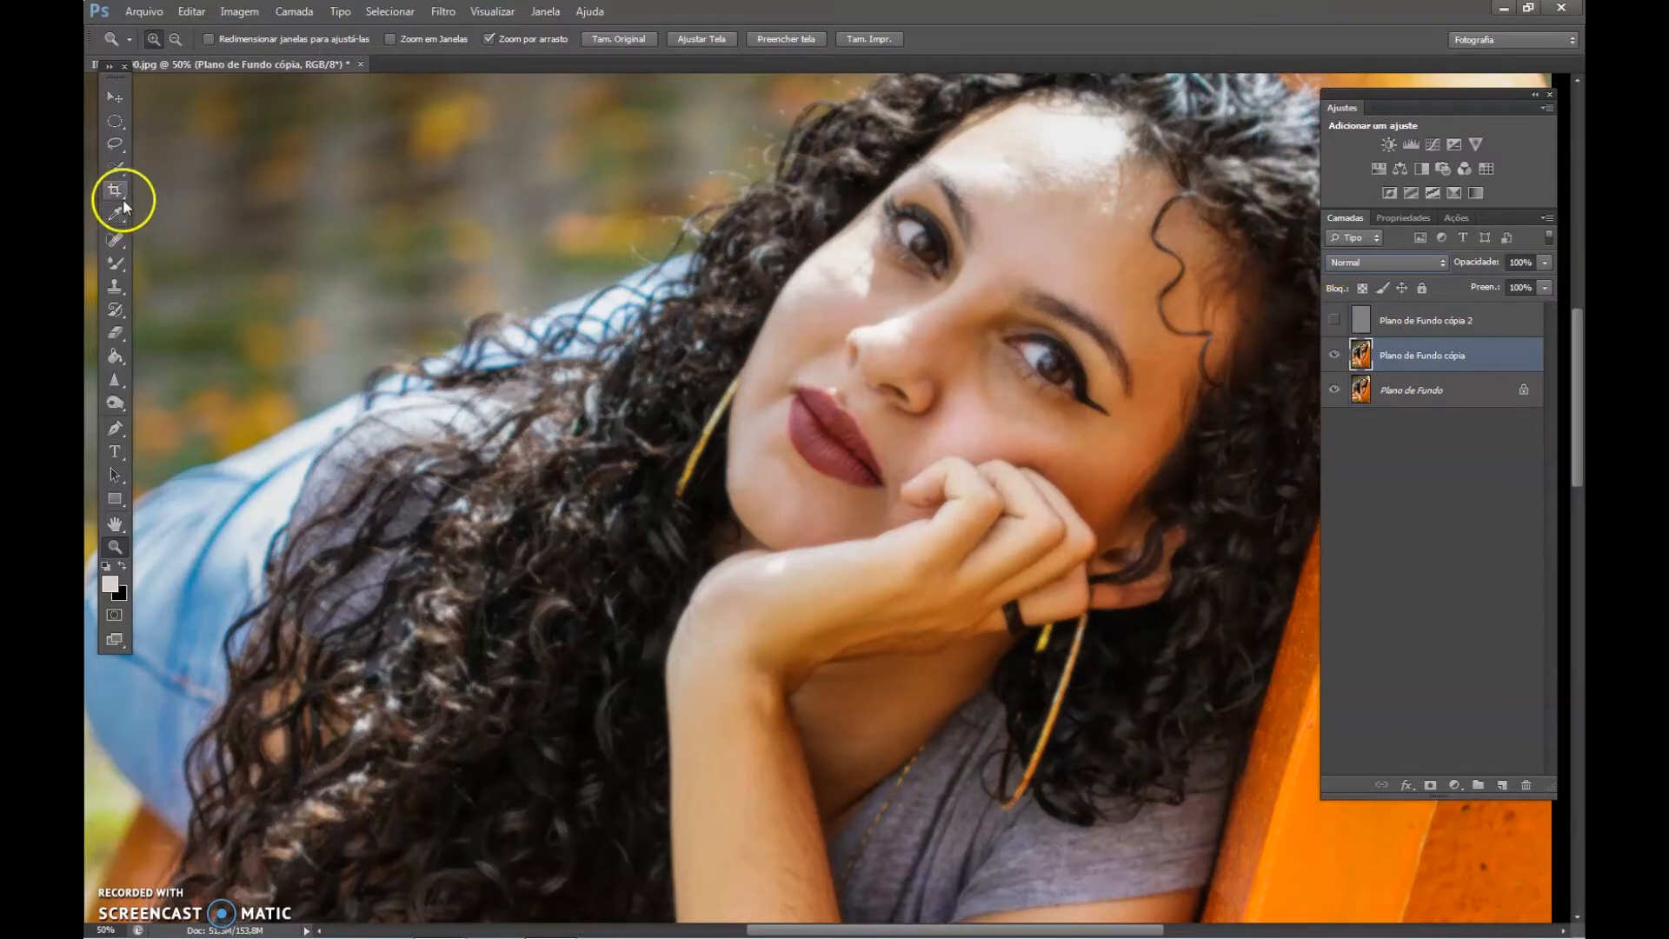
pyautogui.click(116, 265)
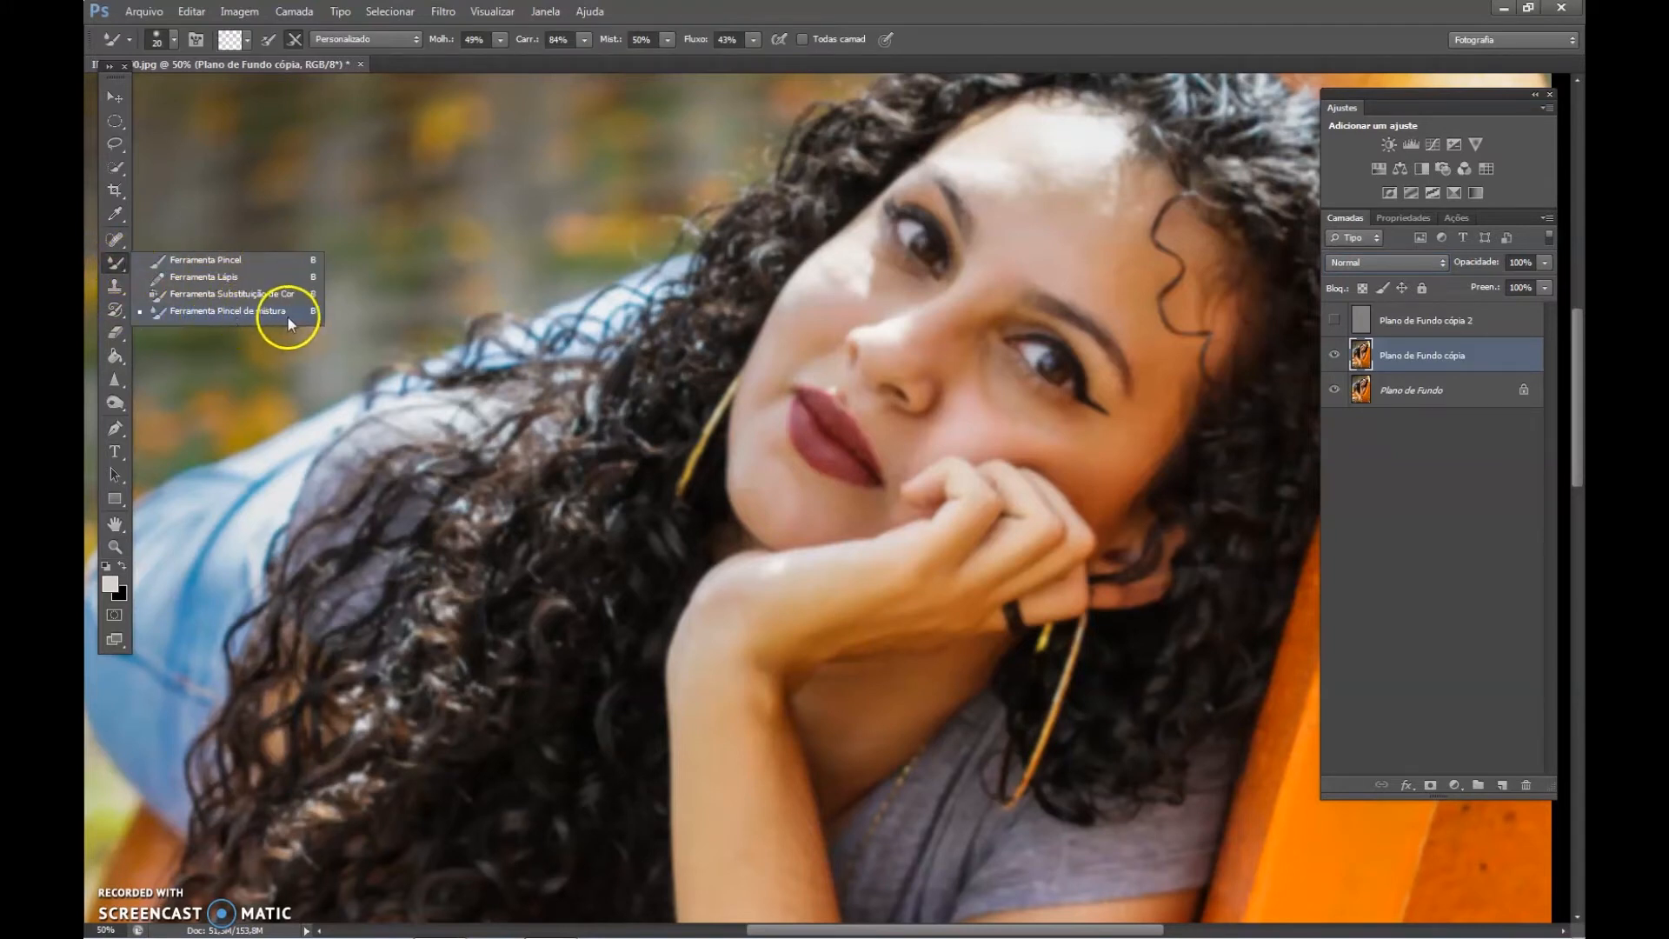
pyautogui.click(235, 311)
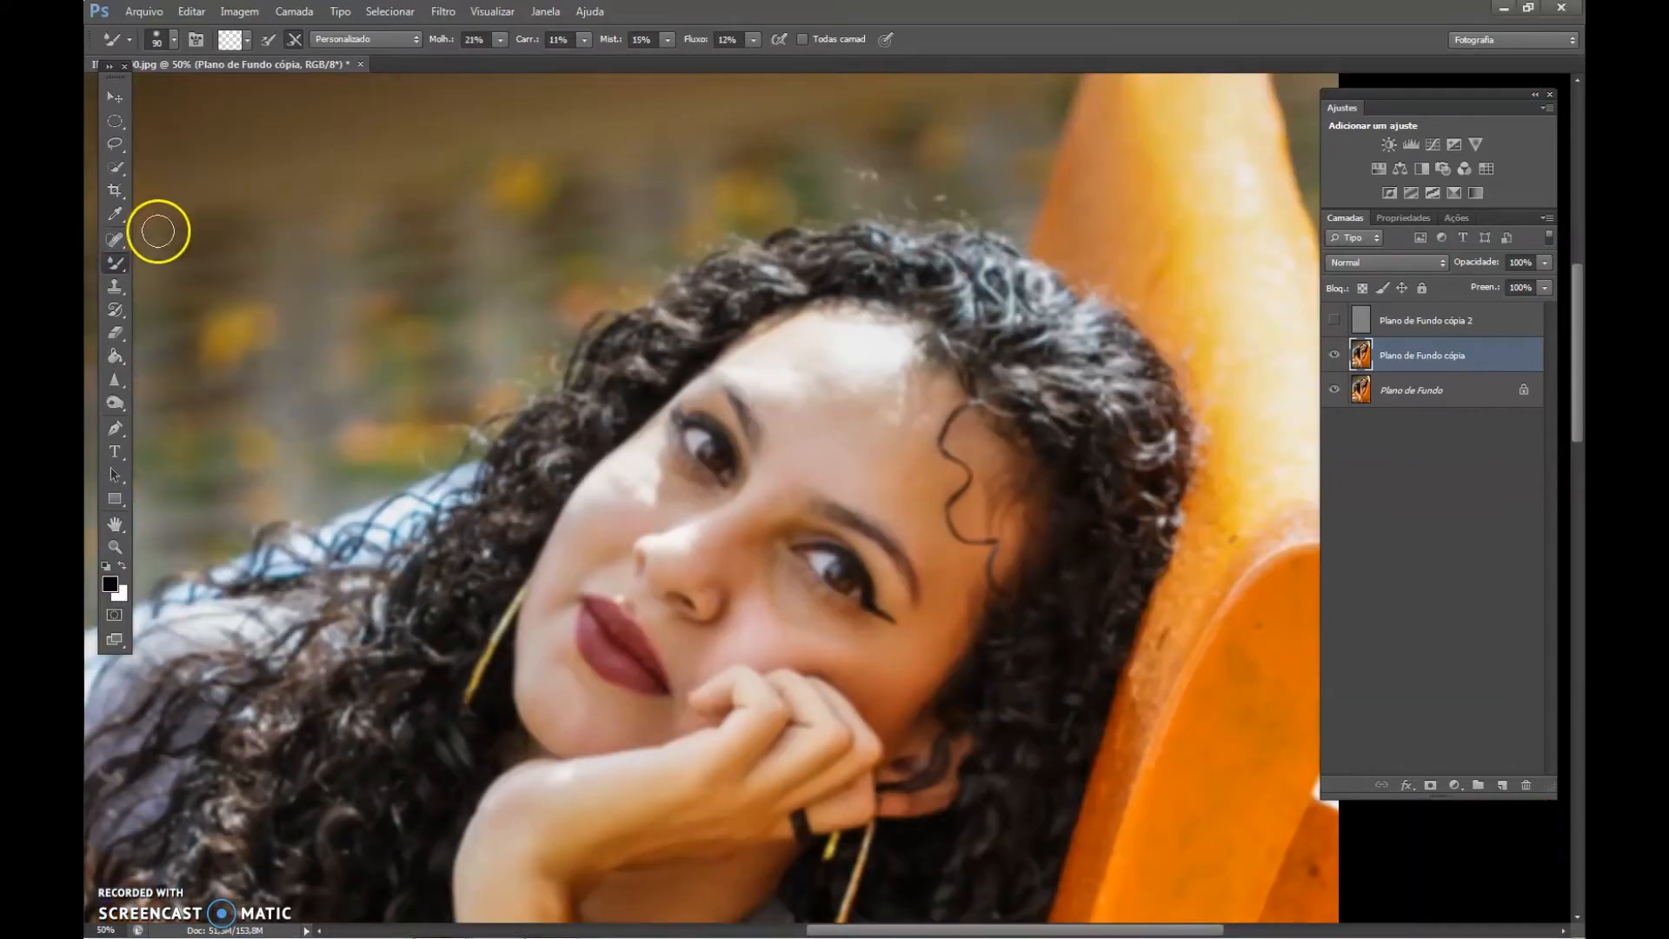
pyautogui.click(130, 265)
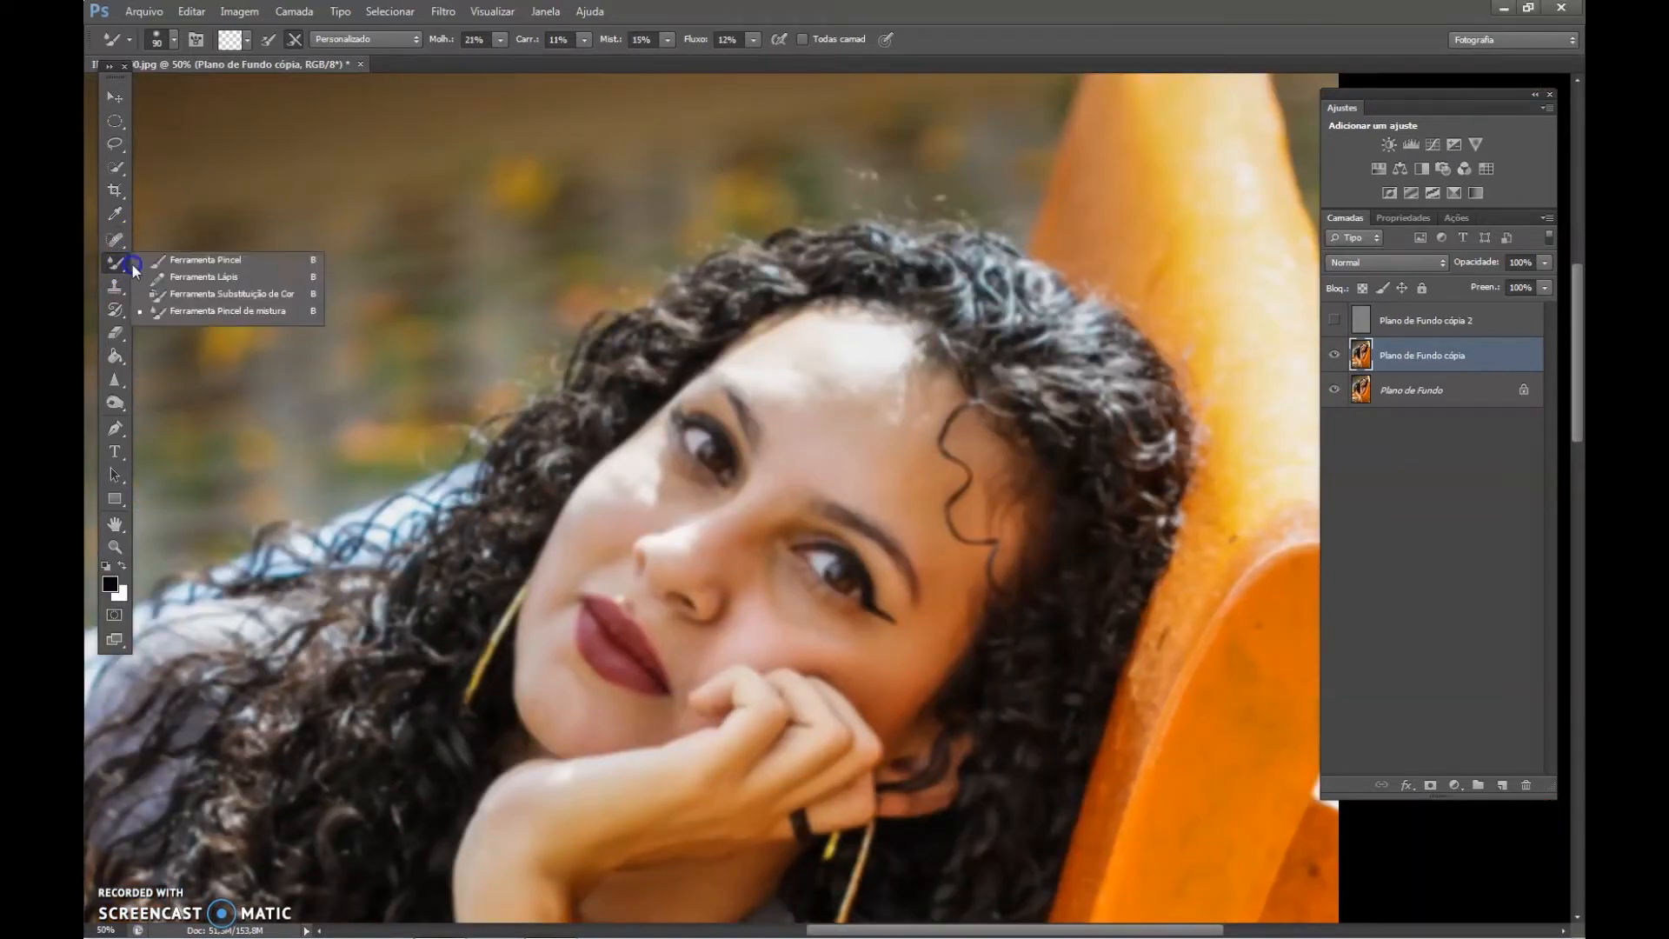
pyautogui.click(217, 310)
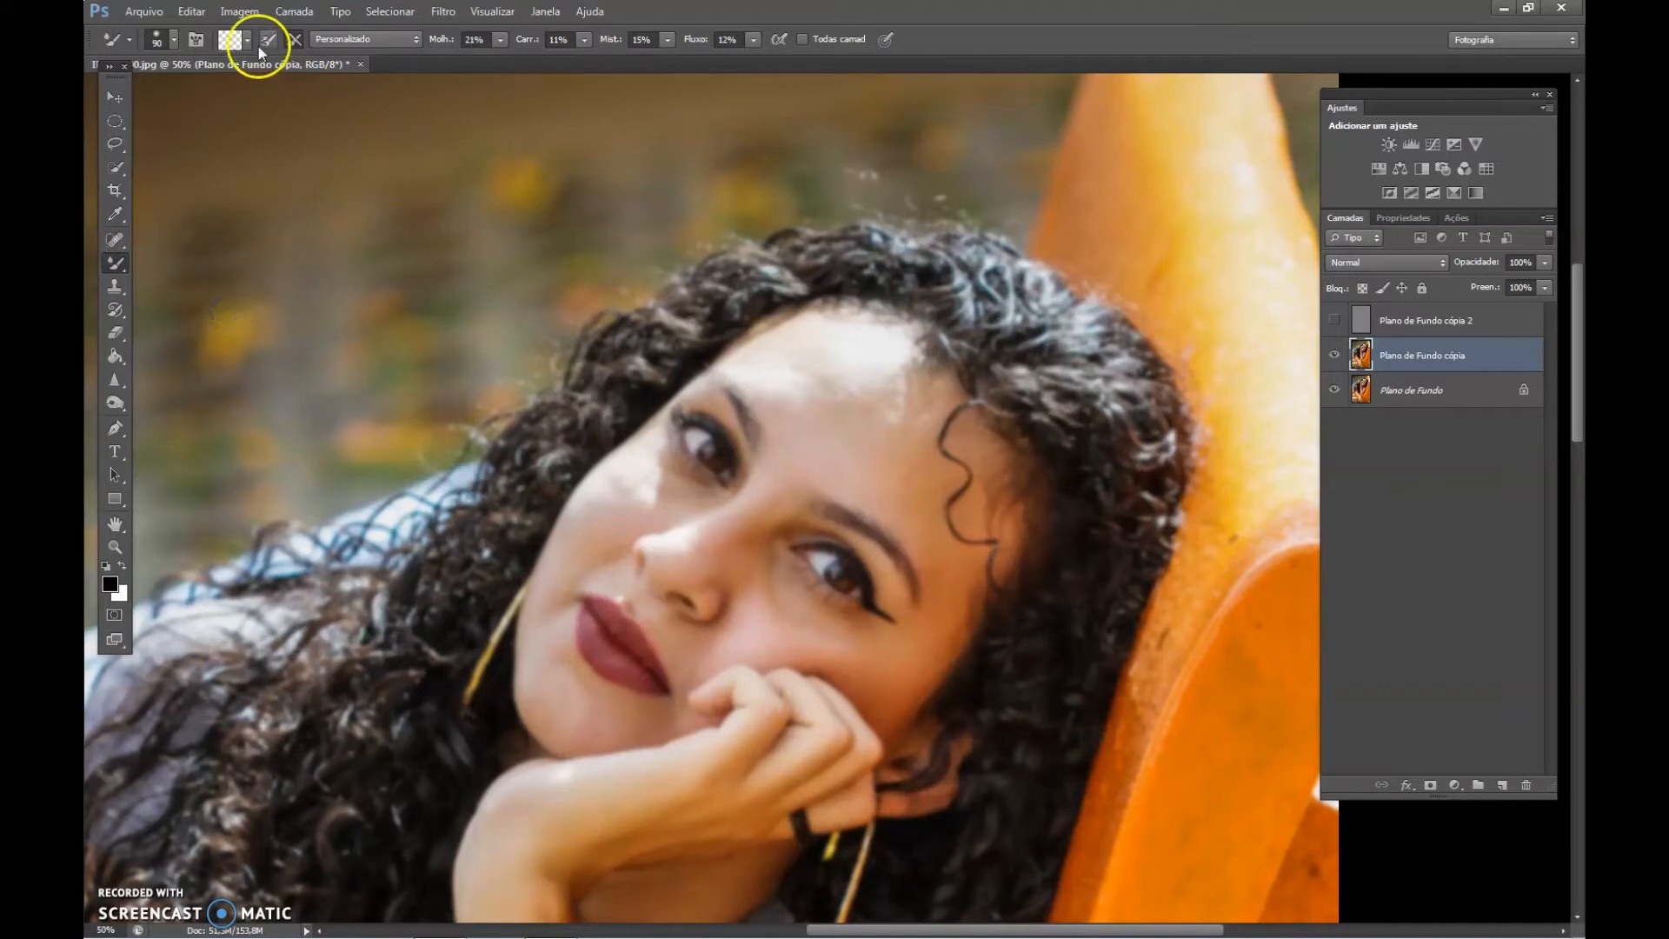
pyautogui.click(248, 40)
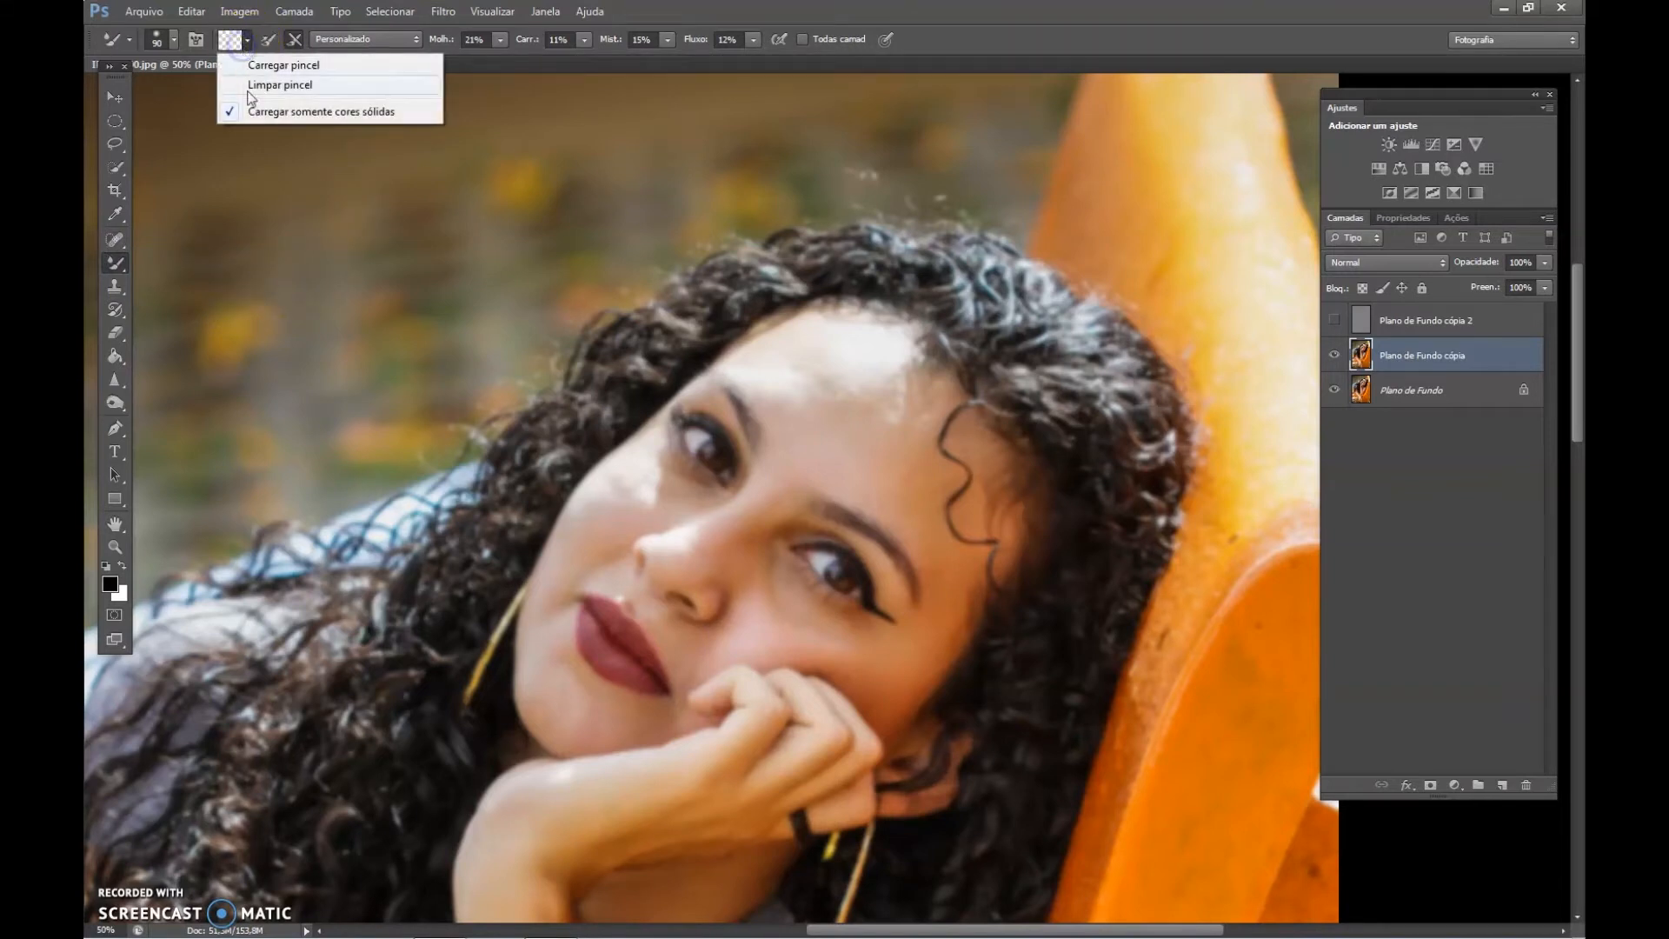
pyautogui.click(233, 39)
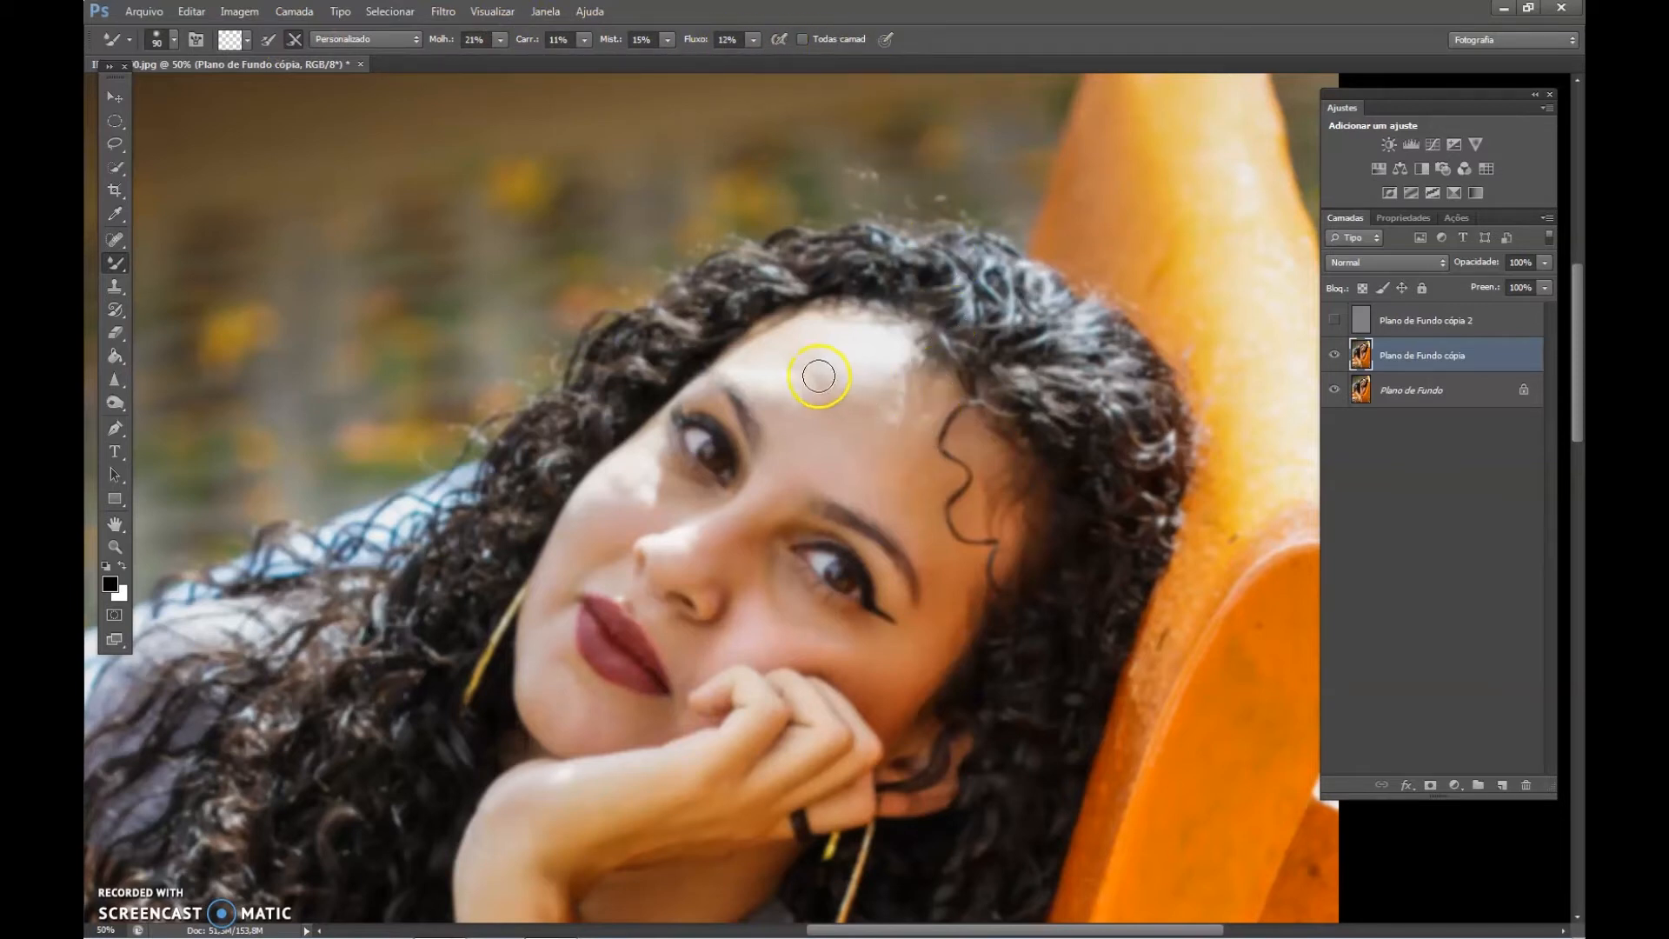
# Enlarge the Mixer Brush to 125 and blend the bright light patches on the forehead near the hairline.
pyautogui.press(']')
pyautogui.press(']')
pyautogui.moveTo(849, 369)
pyautogui.mouseDown()
pyautogui.moveTo(871, 418)
pyautogui.moveTo(861, 366)
pyautogui.moveTo(876, 369)
pyautogui.moveTo(894, 414)
pyautogui.moveTo(899, 353)
pyautogui.moveTo(892, 464)
pyautogui.mouseUp()
pyautogui.moveTo(901, 387); pyautogui.dragTo(900, 410)
pyautogui.press(']')
pyautogui.press(']')
pyautogui.press(']')
pyautogui.moveTo(893, 427); pyautogui.dragTo(898, 386)
pyautogui.moveTo(888, 395); pyautogui.dragTo(897, 380)
# Set the Mixer Brush flow to 18% and smooth the remaining highlight edges across the forehead beside the loose curl.
pyautogui.click(748, 42)
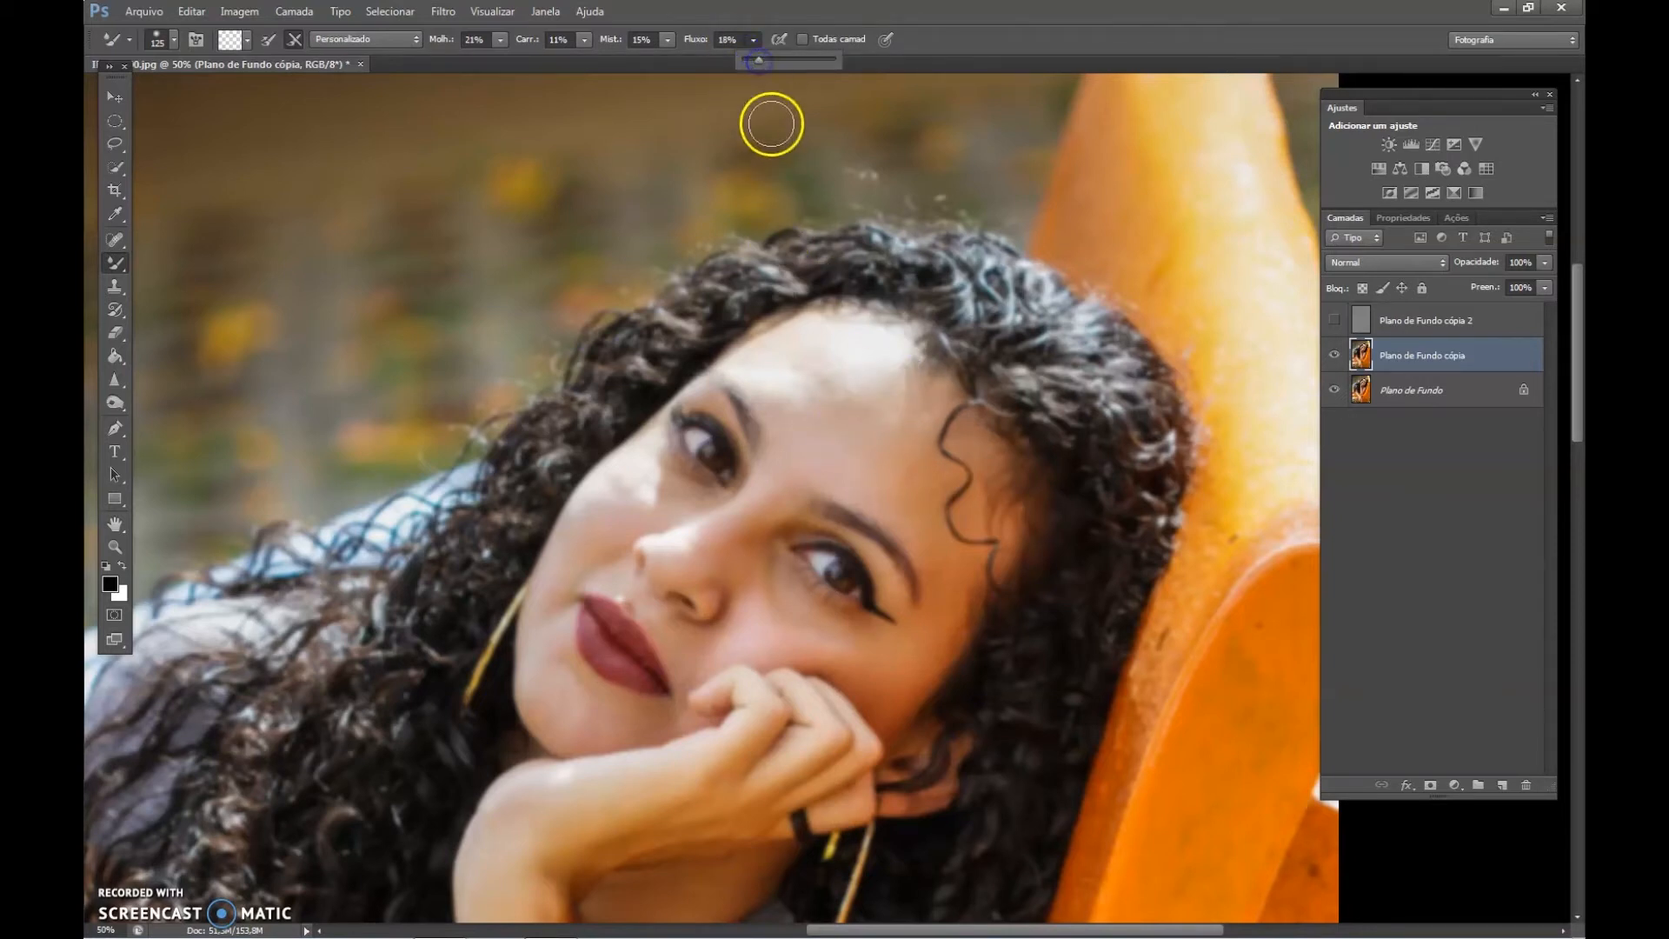
pyautogui.click(863, 418)
pyautogui.moveTo(820, 383)
pyautogui.mouseDown()
pyautogui.moveTo(831, 417)
pyautogui.moveTo(785, 365)
pyautogui.moveTo(834, 415)
pyautogui.moveTo(823, 368)
pyautogui.moveTo(838, 410)
pyautogui.moveTo(852, 383)
pyautogui.mouseUp()
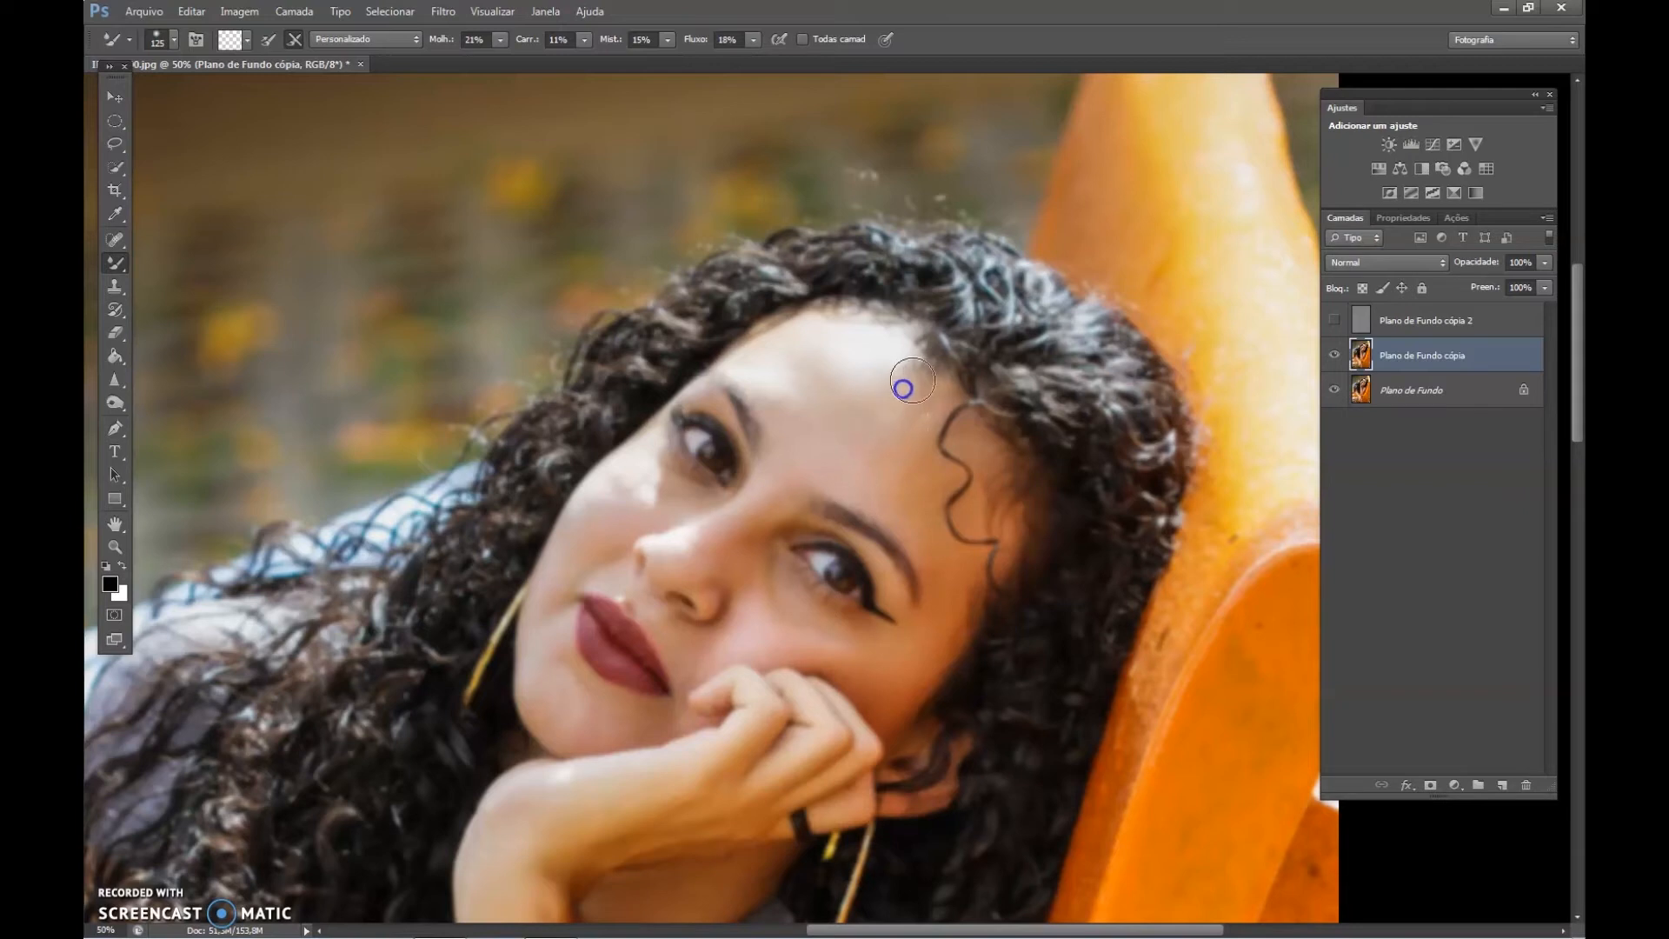
pyautogui.moveTo(925, 373); pyautogui.dragTo(891, 438)
pyautogui.moveTo(916, 368)
pyautogui.mouseDown()
pyautogui.moveTo(837, 463)
pyautogui.moveTo(954, 481)
pyautogui.moveTo(924, 499)
pyautogui.moveTo(881, 459)
pyautogui.moveTo(910, 513)
pyautogui.moveTo(865, 457)
pyautogui.moveTo(914, 480)
pyautogui.moveTo(928, 519)
pyautogui.moveTo(909, 462)
pyautogui.mouseUp()
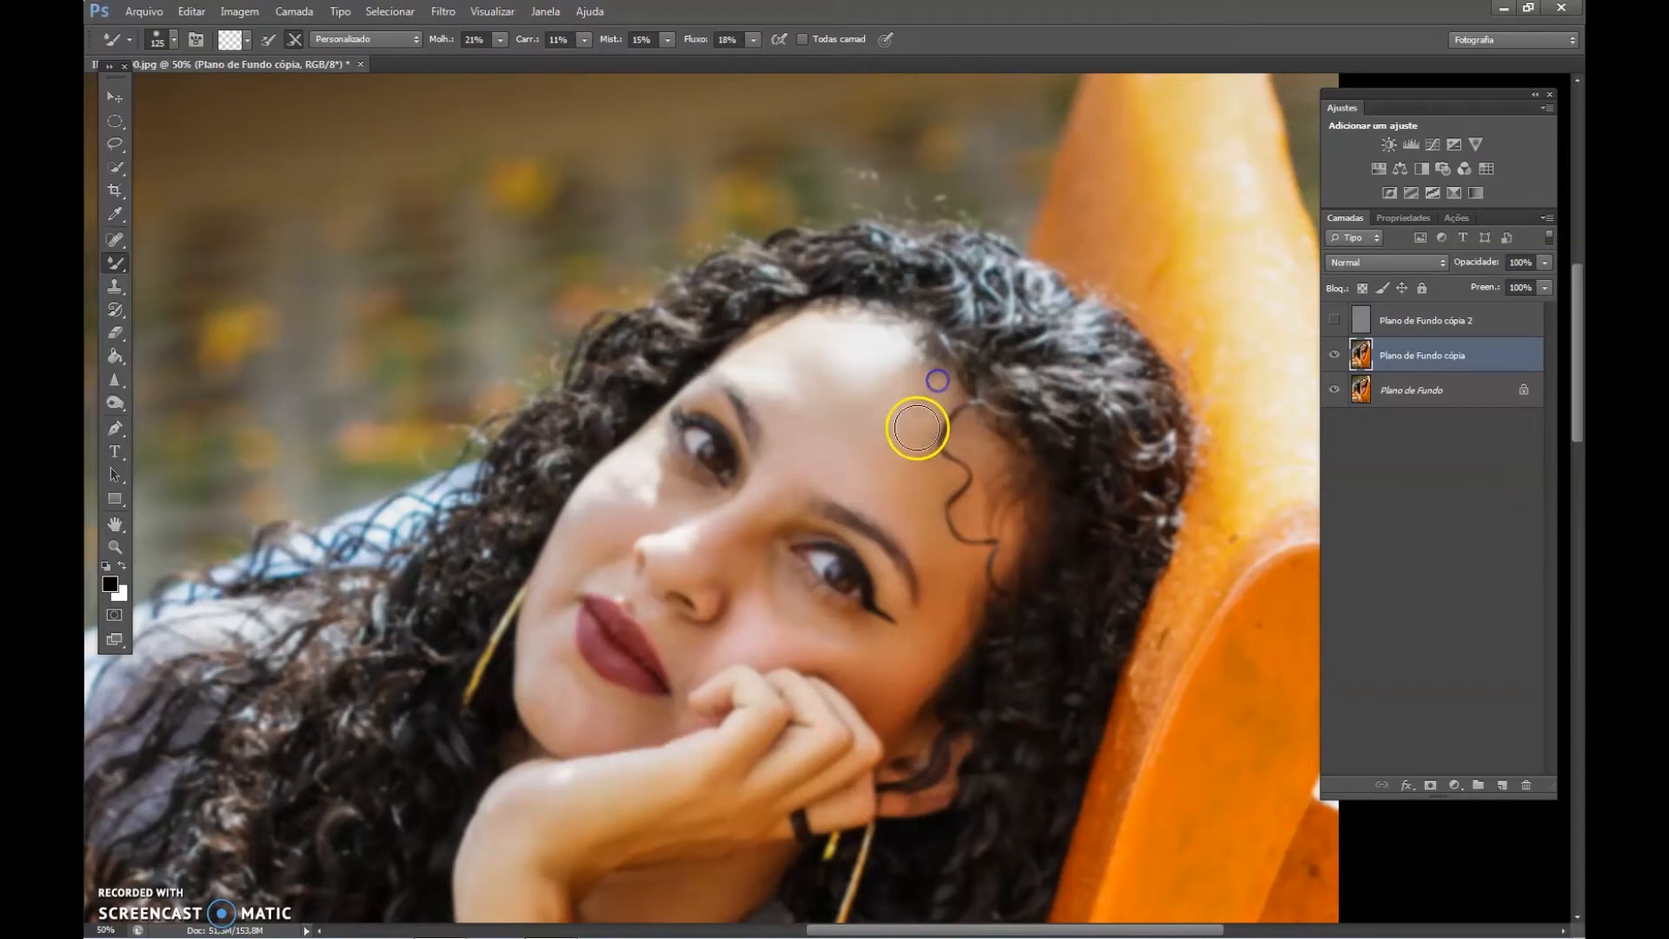
pyautogui.moveTo(955, 371)
pyautogui.mouseDown()
pyautogui.moveTo(985, 403)
pyautogui.moveTo(866, 519)
pyautogui.moveTo(889, 512)
pyautogui.moveTo(893, 491)
pyautogui.moveTo(835, 523)
pyautogui.moveTo(932, 454)
pyautogui.moveTo(867, 456)
pyautogui.mouseUp()
pyautogui.press(']')
pyautogui.press(']')
pyautogui.press('[')
pyautogui.press('[')
pyautogui.moveTo(915, 404); pyautogui.dragTo(901, 438)
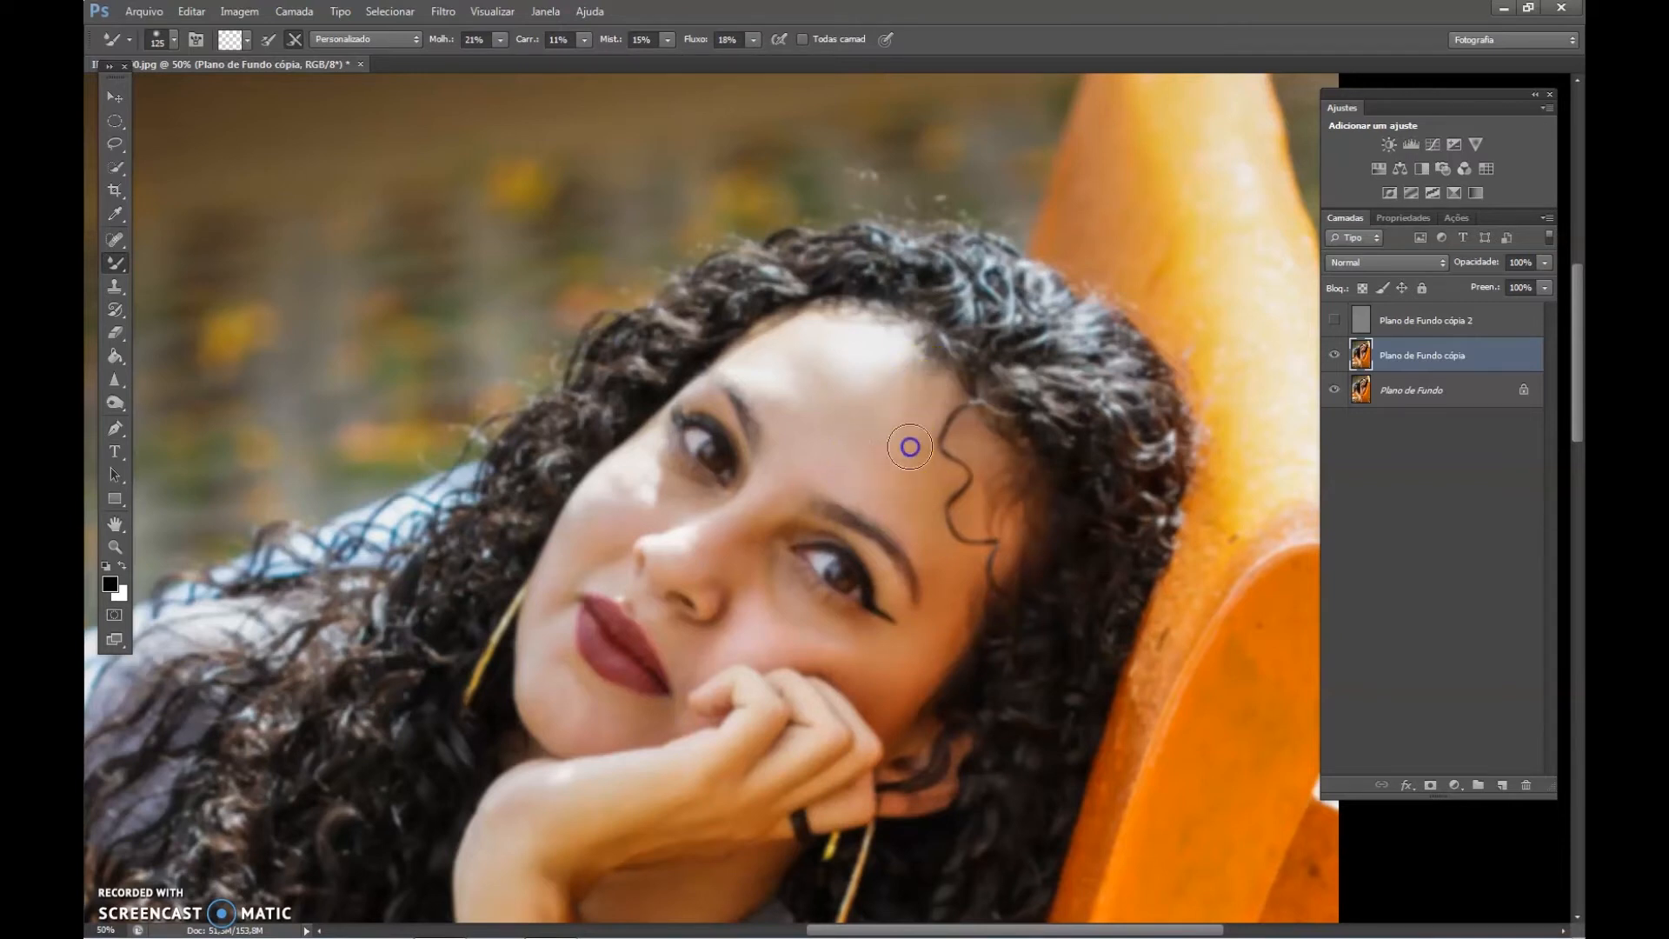
# Undo the last stroke, set the Mixer Brush mix to 25%, and smooth the forehead skin beside the loose curl.
pyautogui.hotkey('ctrl', 'z')
pyautogui.click(669, 41)
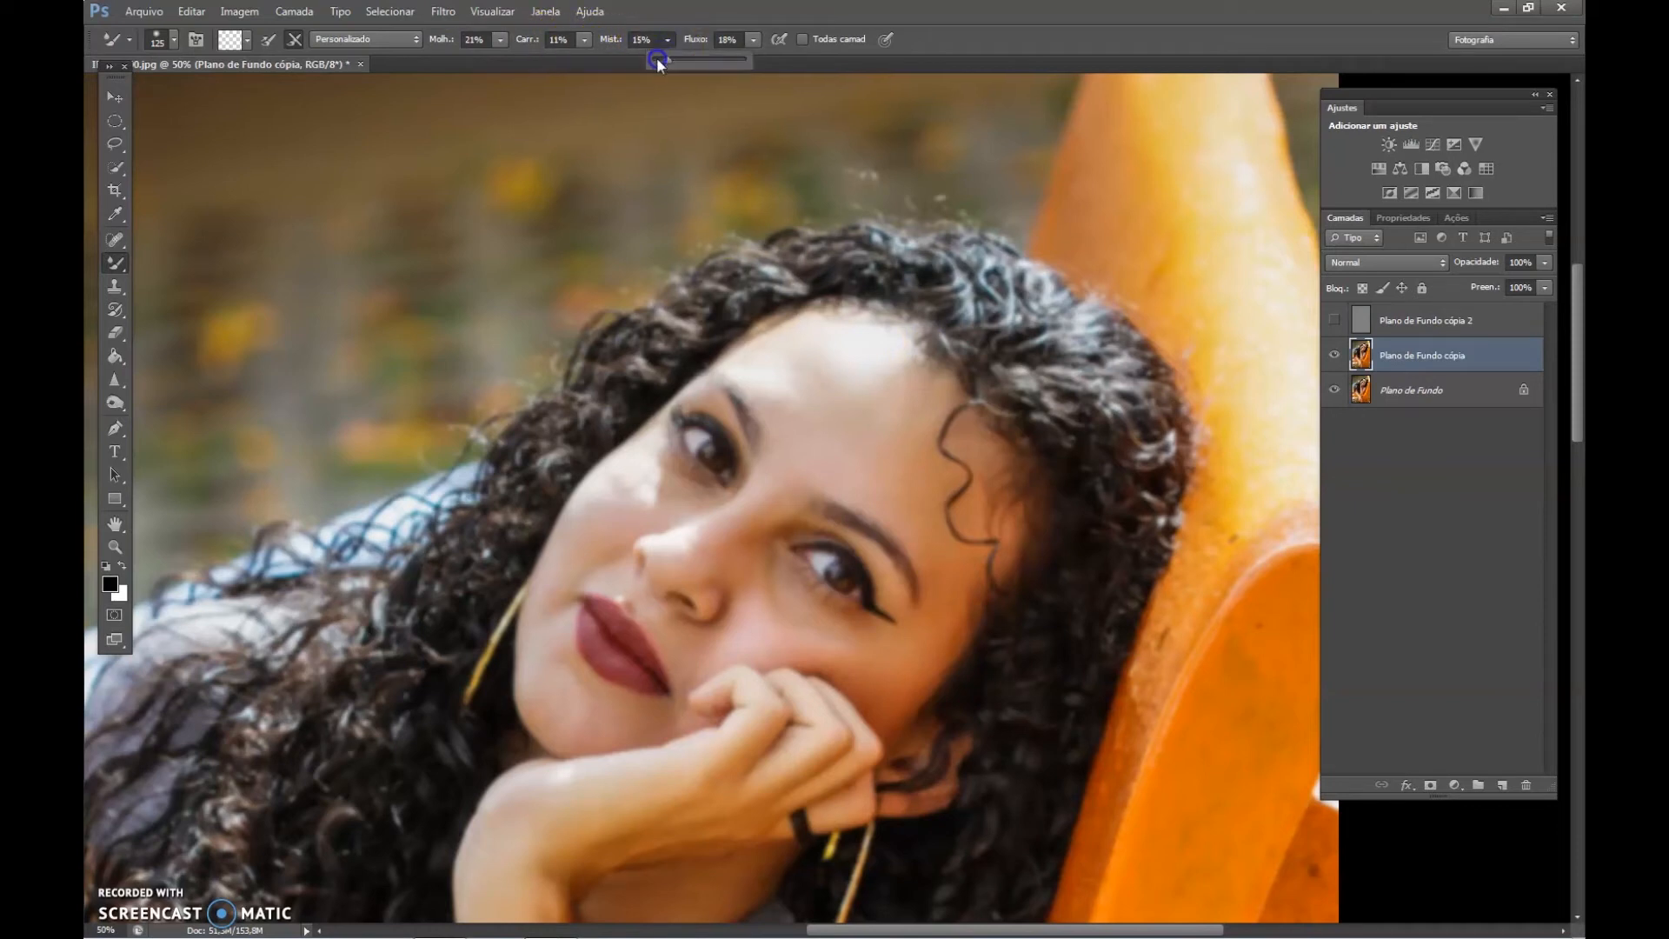
pyautogui.moveTo(676, 63); pyautogui.dragTo(677, 63)
pyautogui.click(888, 462)
pyautogui.click(894, 440)
pyautogui.click(902, 441)
pyautogui.moveTo(862, 438); pyautogui.dragTo(884, 407)
# Toggle the visibility of Plano de Fundo cópia 2 to check the forehead blending with and without texture.
pyautogui.click(1333, 320)
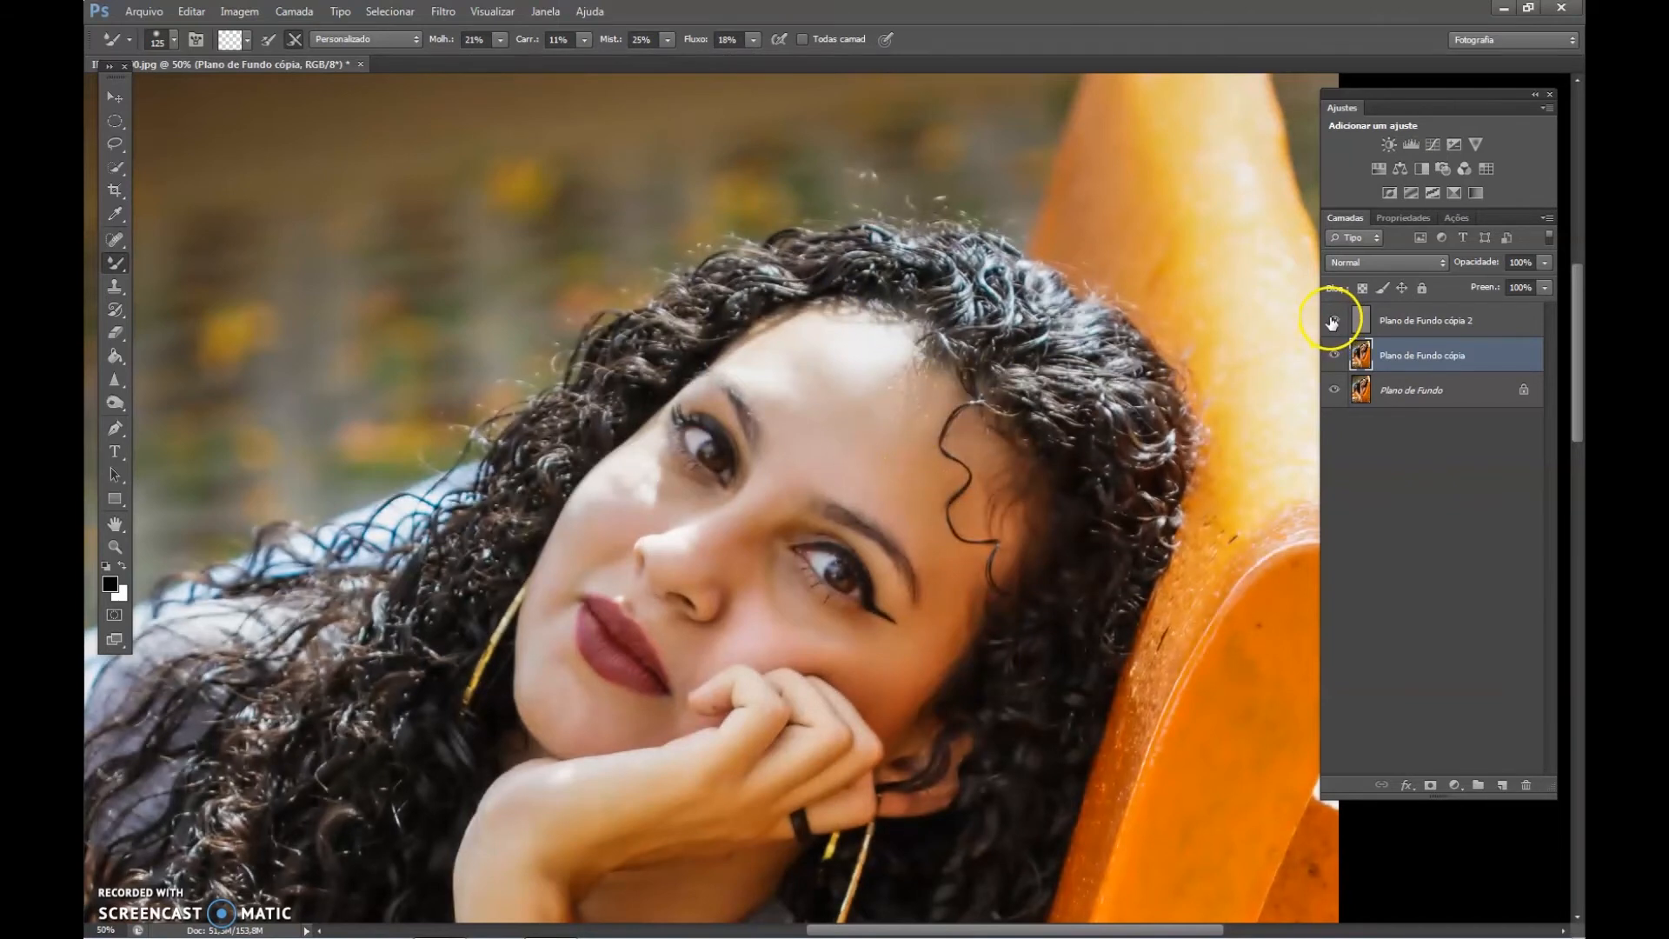
pyautogui.click(1328, 322)
pyautogui.click(1336, 321)
pyautogui.click(1336, 320)
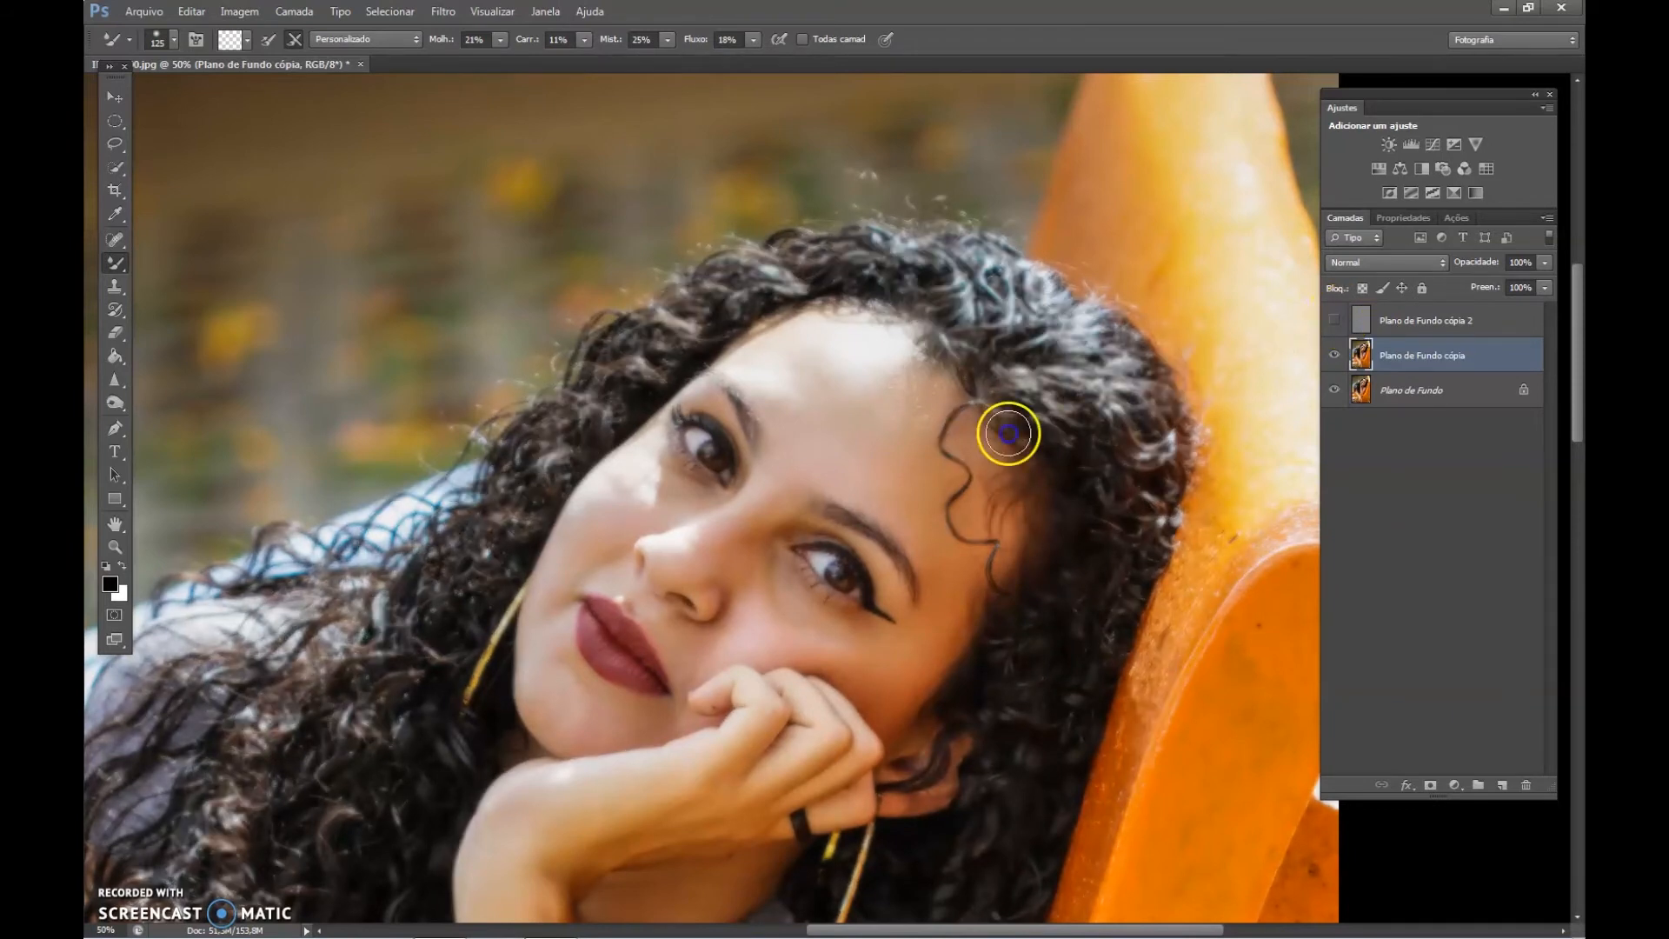
# Blend the skin tones across the middle of the forehead and just above the eyebrows on Plano de Fundo cópia.
pyautogui.moveTo(882, 428); pyautogui.dragTo(847, 387)
pyautogui.moveTo(825, 446); pyautogui.dragTo(764, 388)
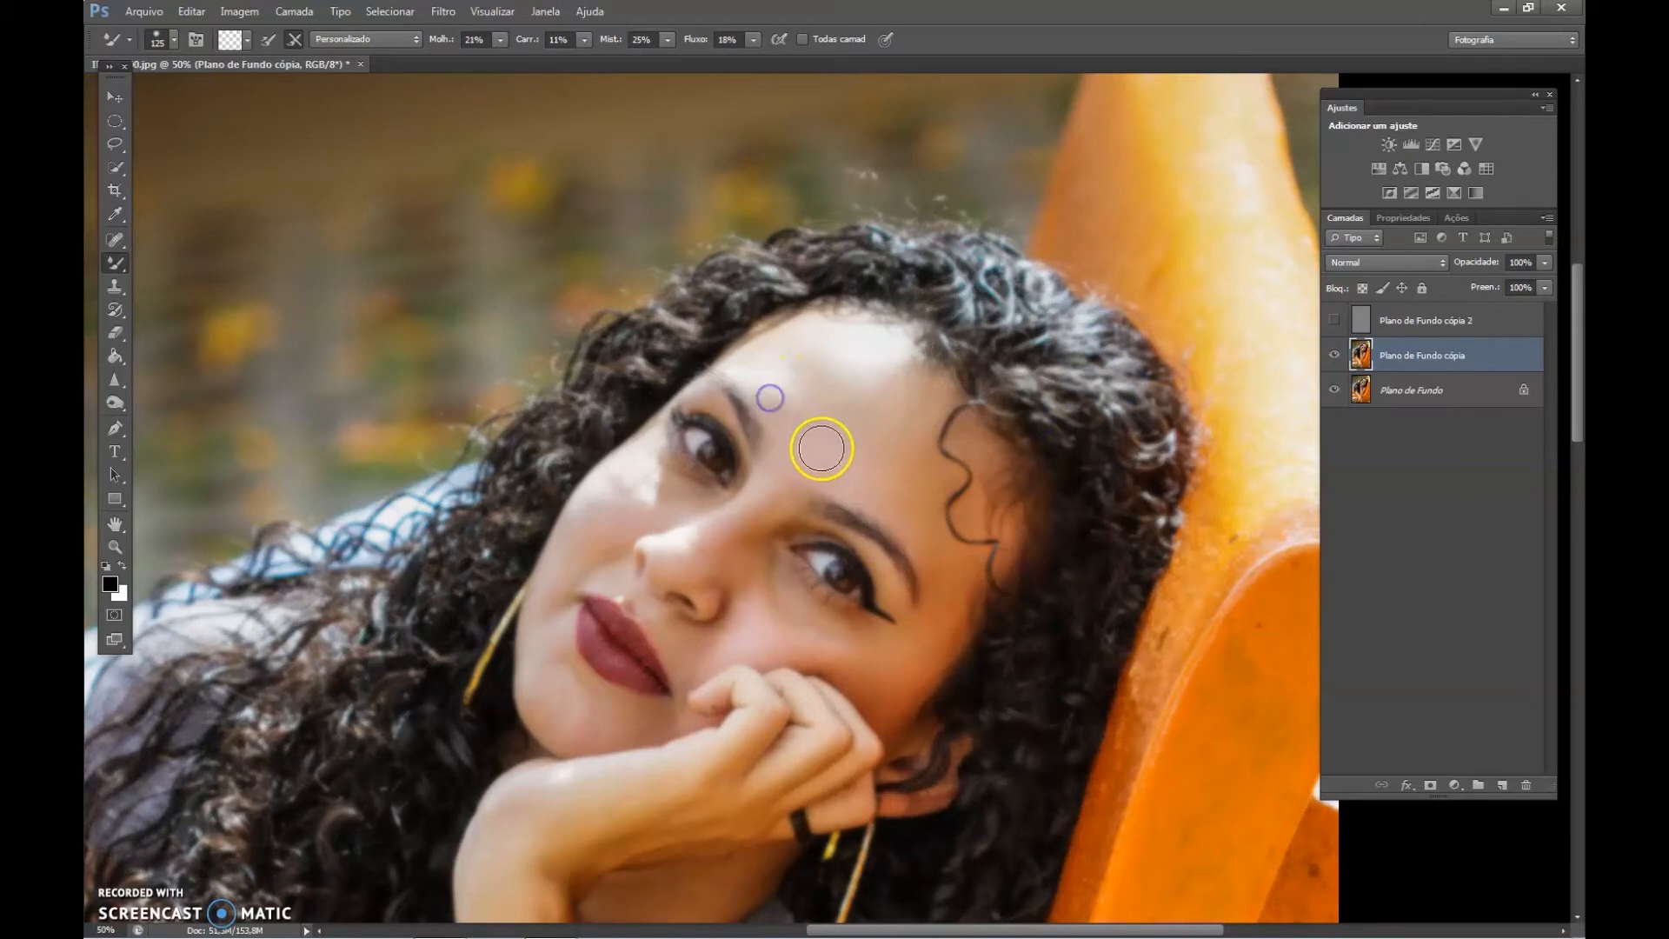
pyautogui.moveTo(827, 435); pyautogui.dragTo(771, 383)
# Reduce the Mixer Brush to 90 and smooth the light patch under the eye and the cheek above the hand.
pyautogui.click(693, 430)
pyautogui.press('[')
pyautogui.press('[')
pyautogui.moveTo(687, 500)
pyautogui.mouseDown()
pyautogui.moveTo(664, 515)
pyautogui.moveTo(642, 493)
pyautogui.moveTo(597, 514)
pyautogui.moveTo(637, 454)
pyautogui.moveTo(589, 484)
pyautogui.moveTo(639, 467)
pyautogui.moveTo(622, 491)
pyautogui.moveTo(641, 462)
pyautogui.moveTo(608, 473)
pyautogui.moveTo(634, 495)
pyautogui.mouseUp()
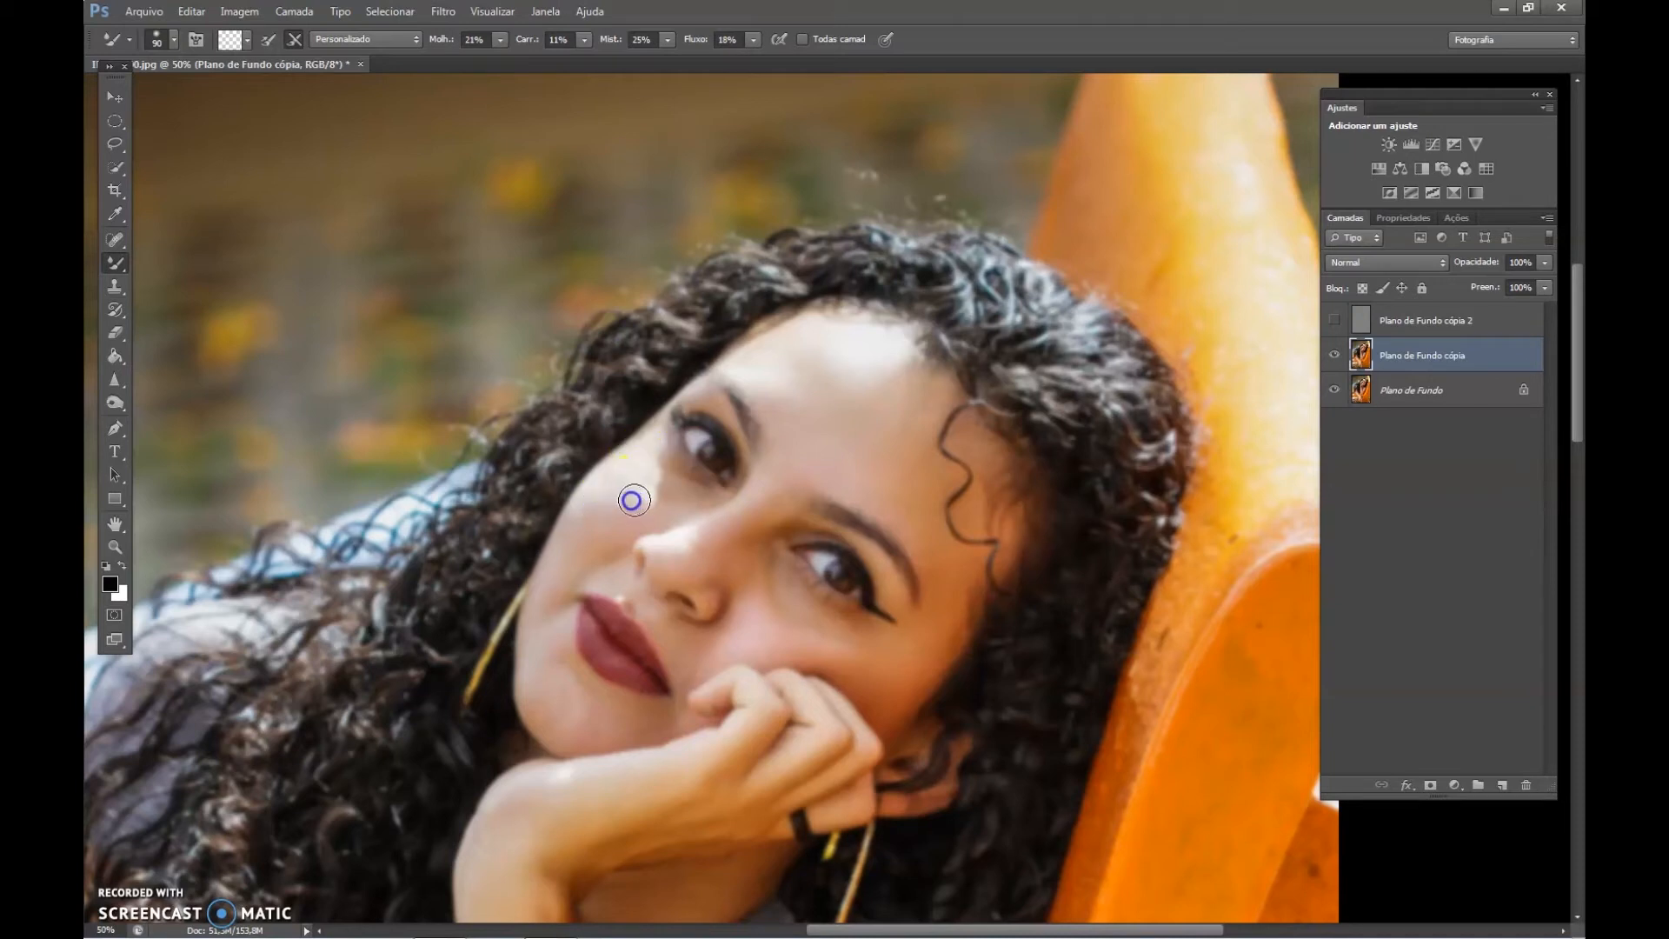
pyautogui.moveTo(920, 661)
pyautogui.mouseDown()
pyautogui.moveTo(878, 653)
pyautogui.moveTo(910, 649)
pyautogui.moveTo(819, 615)
pyautogui.moveTo(885, 639)
pyautogui.moveTo(866, 657)
pyautogui.moveTo(819, 637)
pyautogui.moveTo(861, 659)
pyautogui.moveTo(793, 624)
pyautogui.moveTo(859, 646)
pyautogui.moveTo(787, 644)
pyautogui.moveTo(771, 594)
pyautogui.moveTo(796, 627)
pyautogui.moveTo(759, 591)
pyautogui.moveTo(801, 620)
pyautogui.moveTo(771, 577)
pyautogui.mouseUp()
pyautogui.moveTo(795, 608)
pyautogui.mouseDown()
pyautogui.moveTo(755, 567)
pyautogui.moveTo(770, 588)
pyautogui.mouseUp()
# Blend the tones along the bridge and side of the nose up to the area between the eyes.
pyautogui.click(791, 499)
pyautogui.click(787, 503)
pyautogui.click(783, 496)
pyautogui.click(712, 530)
pyautogui.moveTo(696, 533)
pyautogui.mouseDown()
pyautogui.moveTo(774, 477)
pyautogui.moveTo(756, 499)
pyautogui.mouseUp()
# Reduce the Mixer Brush to 60 and refine the transitions on the nose bridge and under the eye.
pyautogui.press('[')
pyautogui.press('[')
pyautogui.moveTo(765, 487)
pyautogui.mouseDown()
pyautogui.moveTo(786, 477)
pyautogui.moveTo(756, 496)
pyautogui.mouseUp()
pyautogui.moveTo(664, 554)
pyautogui.mouseDown()
pyautogui.moveTo(769, 495)
pyautogui.moveTo(639, 530)
pyautogui.moveTo(667, 497)
pyautogui.mouseUp()
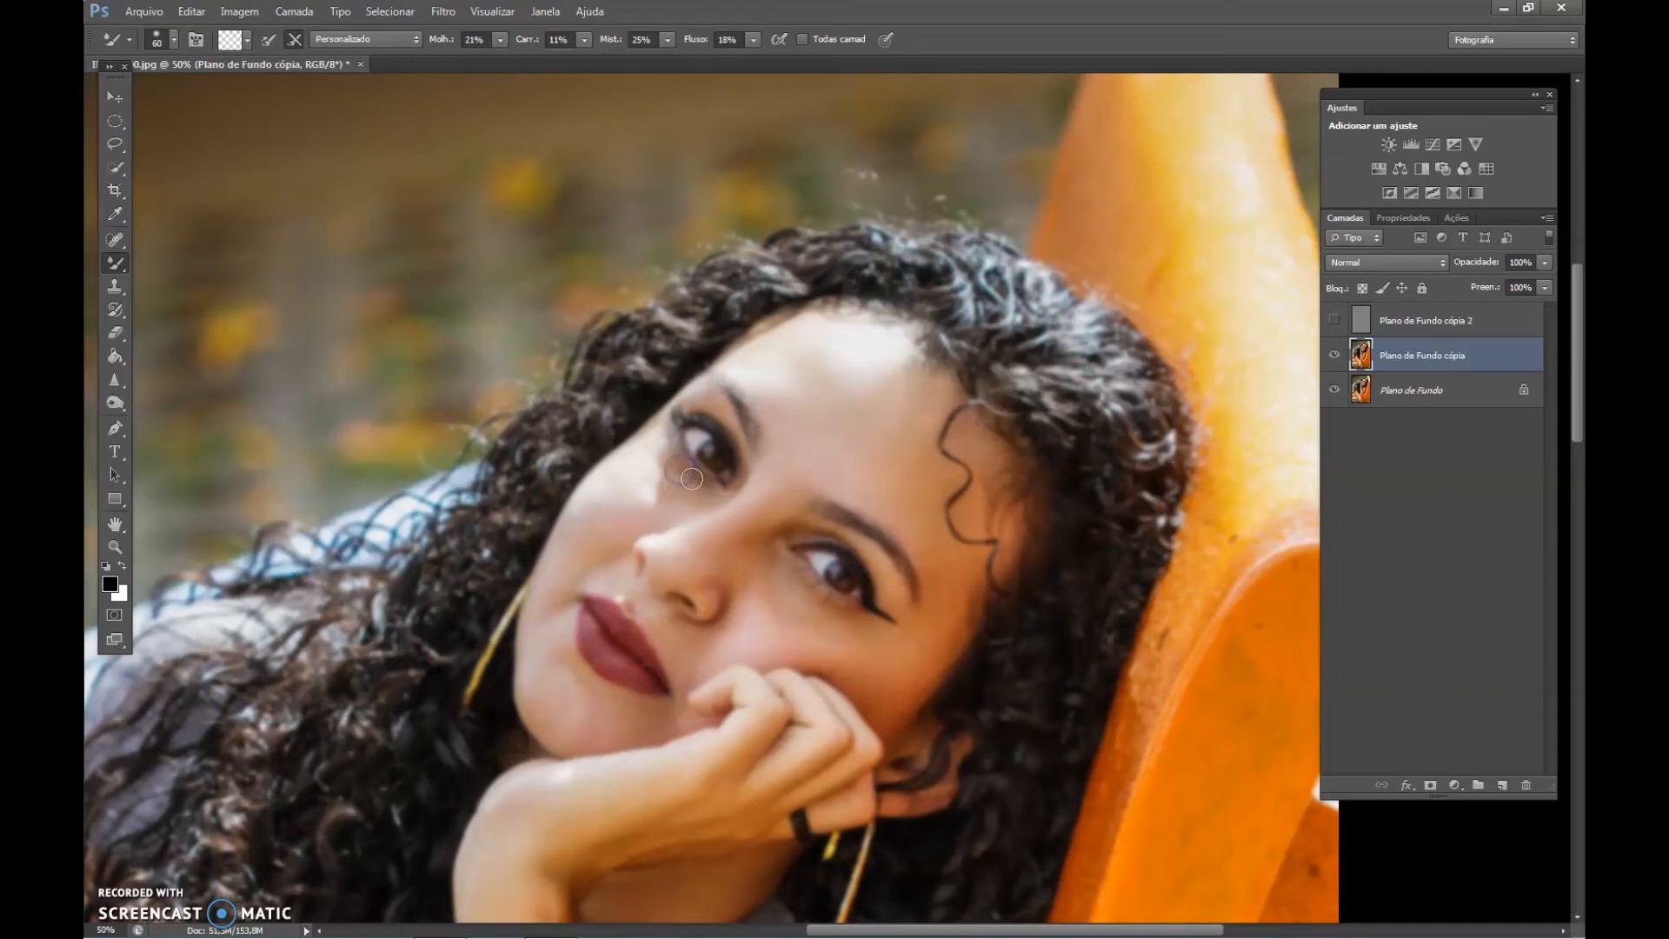
pyautogui.moveTo(675, 467)
pyautogui.mouseDown()
pyautogui.moveTo(701, 493)
pyautogui.moveTo(663, 468)
pyautogui.moveTo(670, 496)
pyautogui.moveTo(660, 462)
pyautogui.moveTo(728, 511)
pyautogui.mouseUp()
# Smooth the outer cheek, then enlarge the Mixer Brush to 125 and blend the hand, cheek and chin.
pyautogui.moveTo(898, 644)
pyautogui.mouseDown()
pyautogui.moveTo(880, 652)
pyautogui.moveTo(958, 651)
pyautogui.moveTo(972, 608)
pyautogui.mouseUp()
pyautogui.press(']')
pyautogui.press(']')
pyautogui.press(']')
pyautogui.press(']')
pyautogui.press(']')
pyautogui.moveTo(776, 719); pyautogui.dragTo(746, 705)
pyautogui.moveTo(775, 629)
pyautogui.mouseDown()
pyautogui.moveTo(753, 593)
pyautogui.moveTo(762, 611)
pyautogui.moveTo(805, 509)
pyautogui.moveTo(754, 574)
pyautogui.mouseUp()
pyautogui.moveTo(535, 666)
pyautogui.mouseDown()
pyautogui.moveTo(582, 724)
pyautogui.moveTo(641, 727)
pyautogui.moveTo(581, 725)
pyautogui.mouseUp()
# Blend the skin tones on the arms with the Mixer Brush at size 125.
pyautogui.moveTo(858, 431)
pyautogui.mouseDown()
pyautogui.moveTo(905, 328)
pyautogui.moveTo(842, 231)
pyautogui.moveTo(637, 310)
pyautogui.mouseUp()
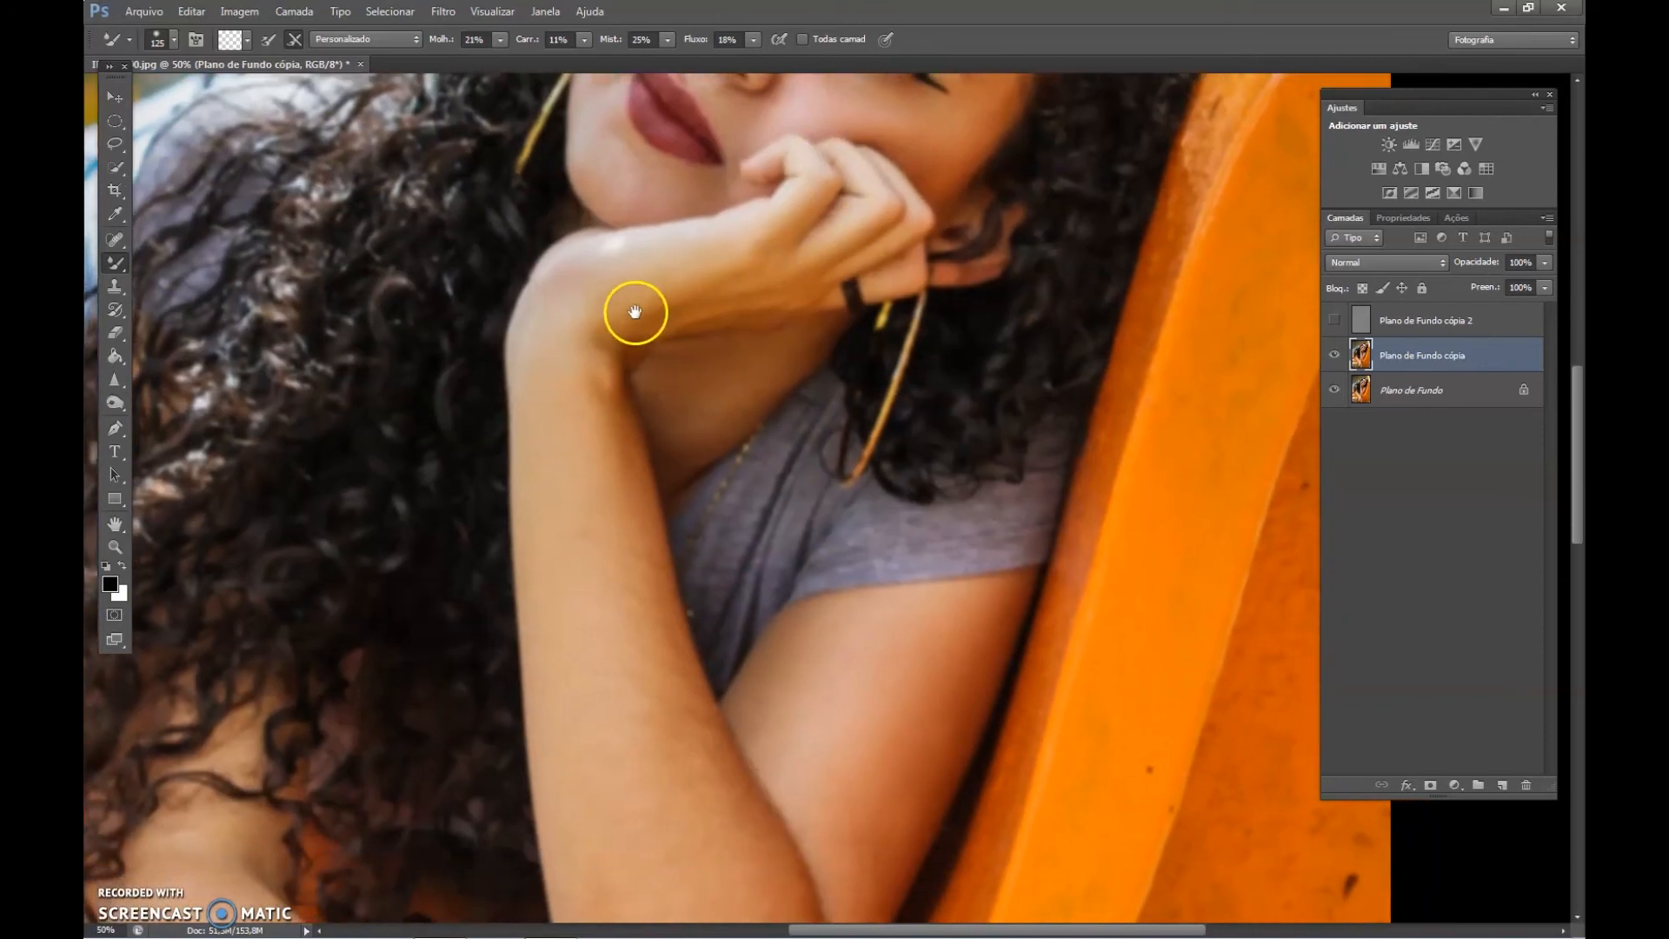
pyautogui.moveTo(588, 484); pyautogui.dragTo(615, 279)
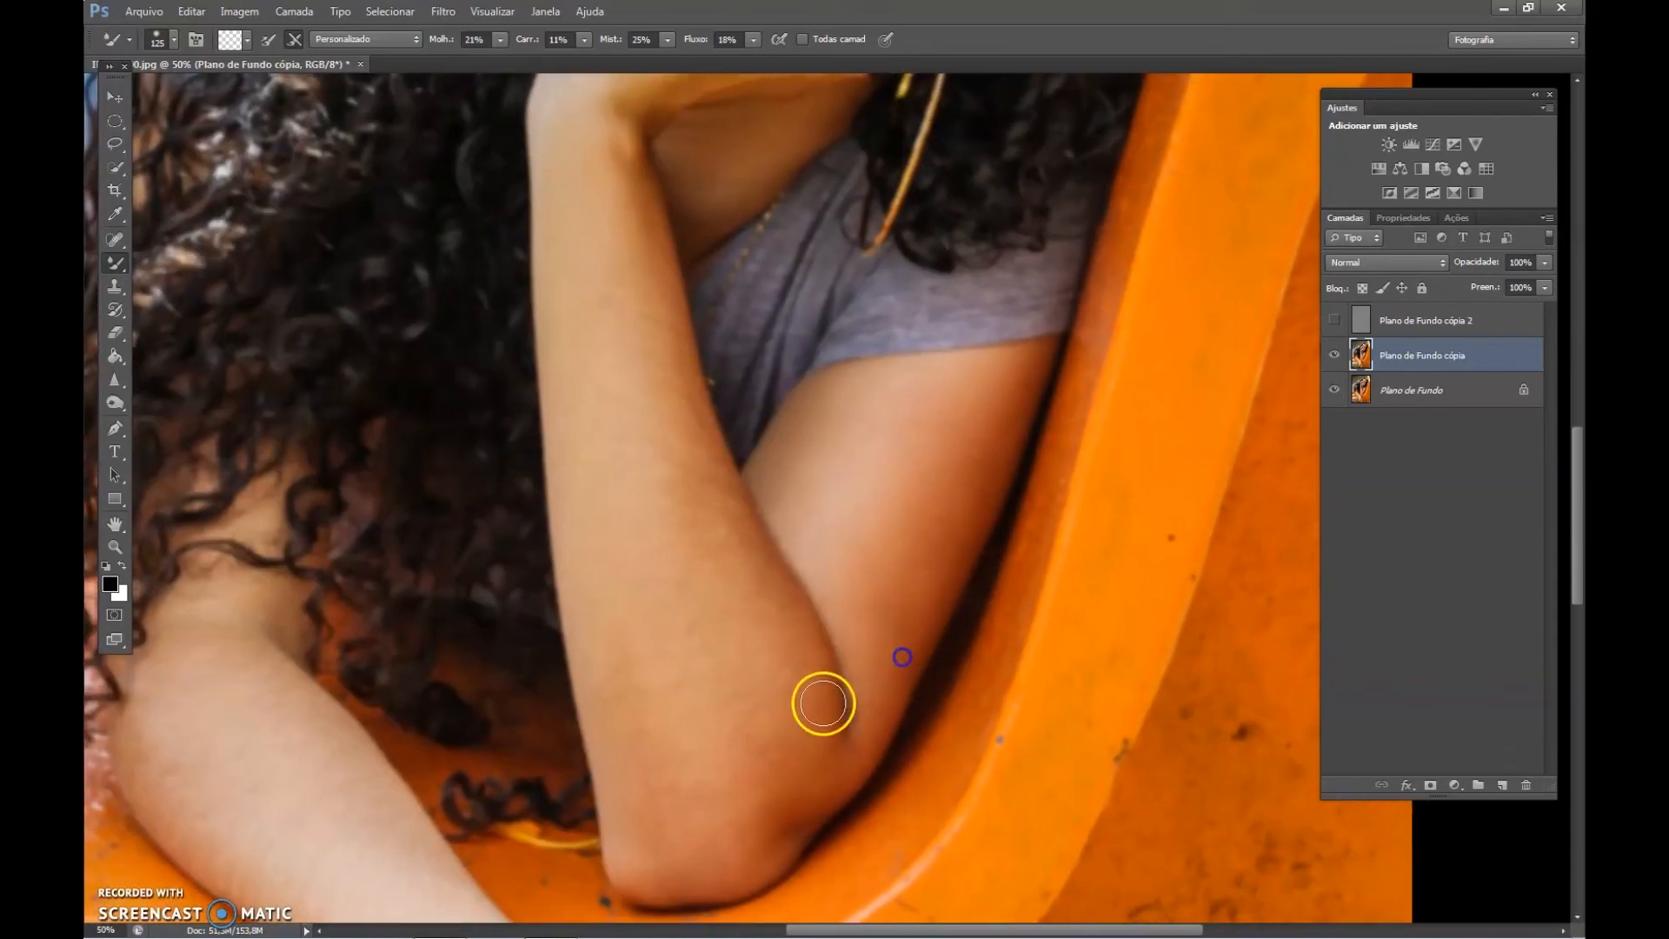
pyautogui.moveTo(449, 661); pyautogui.dragTo(458, 391)
pyautogui.moveTo(561, 591); pyautogui.dragTo(571, 378)
pyautogui.moveTo(663, 559); pyautogui.dragTo(664, 463)
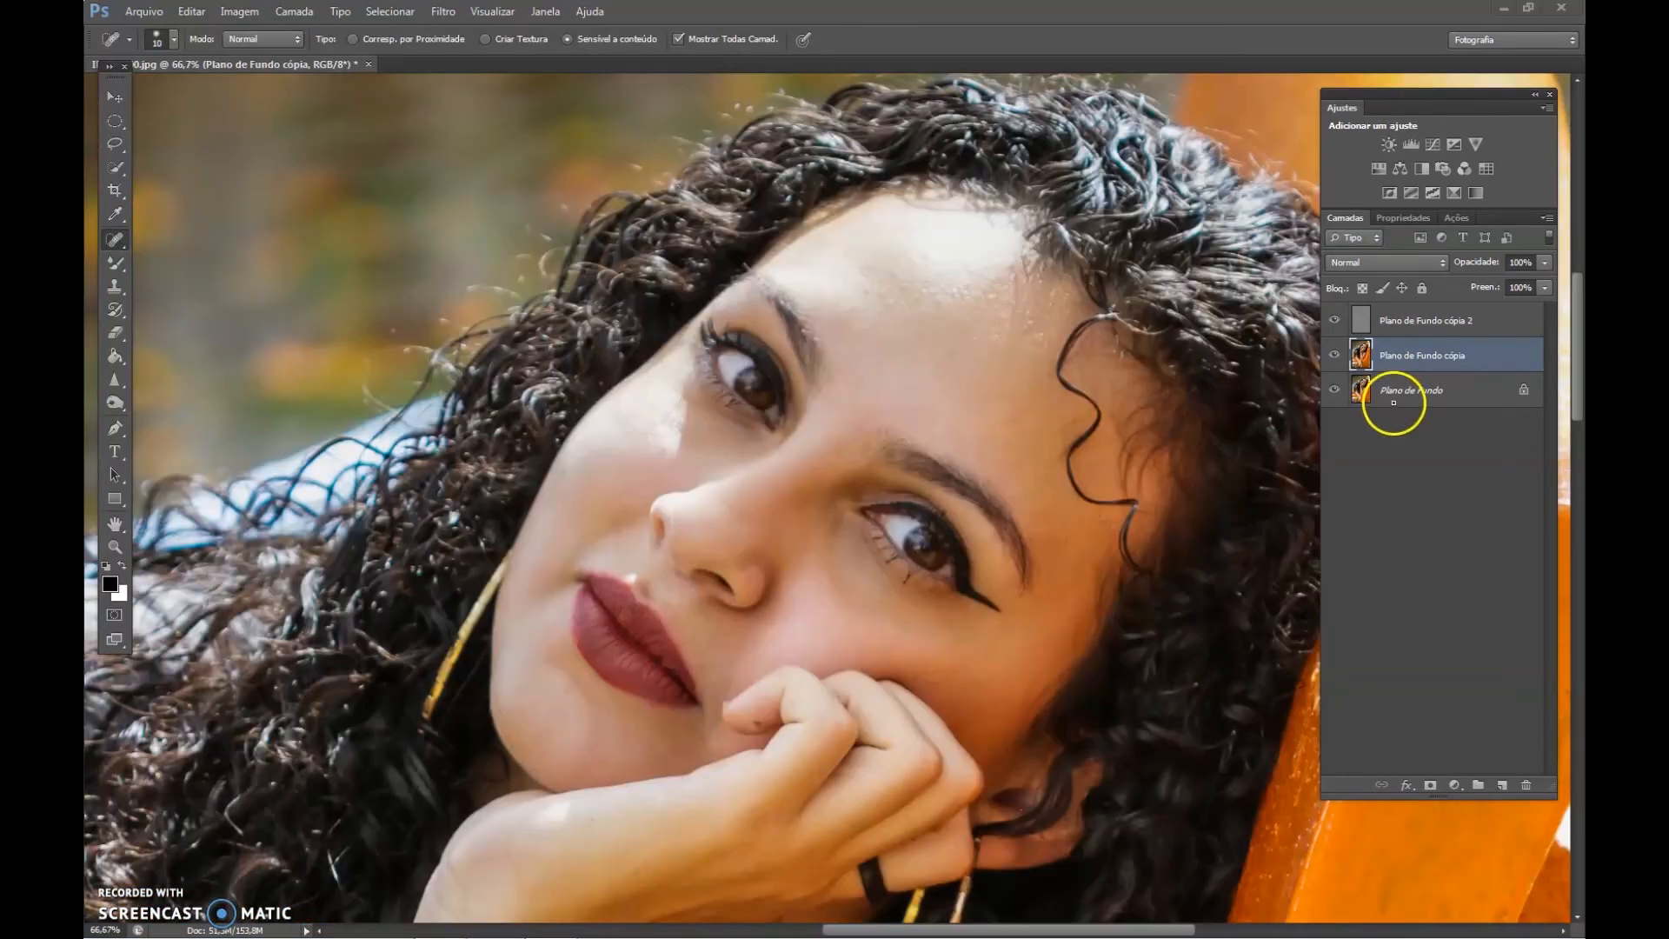
# Flatten the frequency separation layers into a single background layer and choose the Spot Healing Brush.
pyautogui.click(1546, 217)
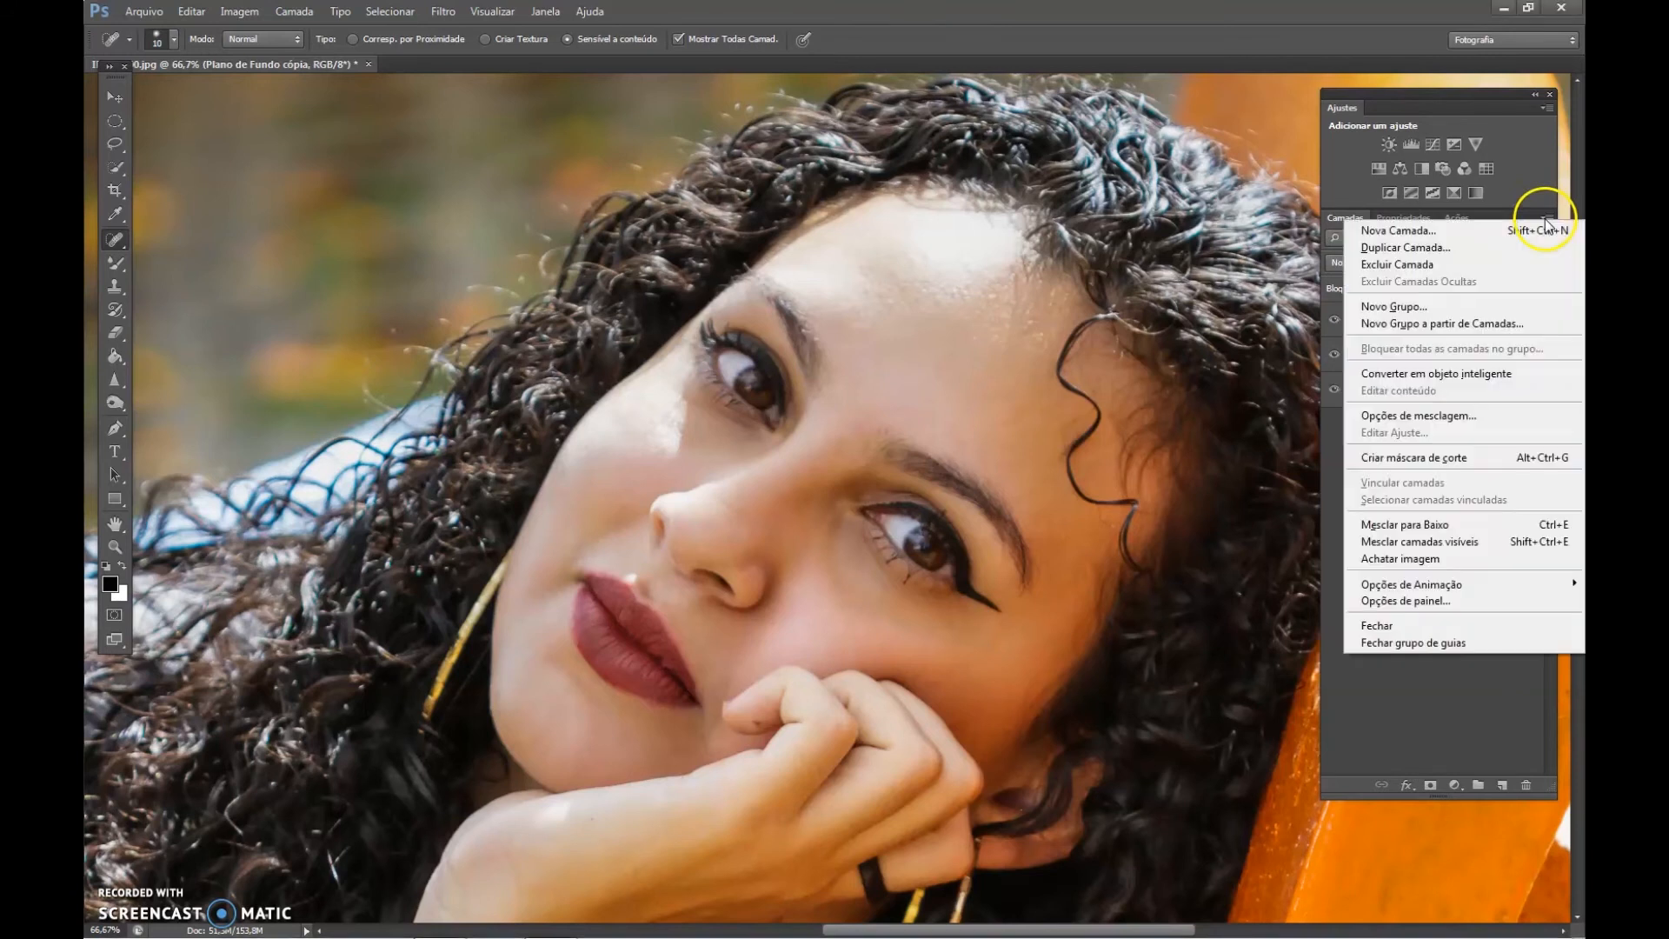
pyautogui.click(1417, 560)
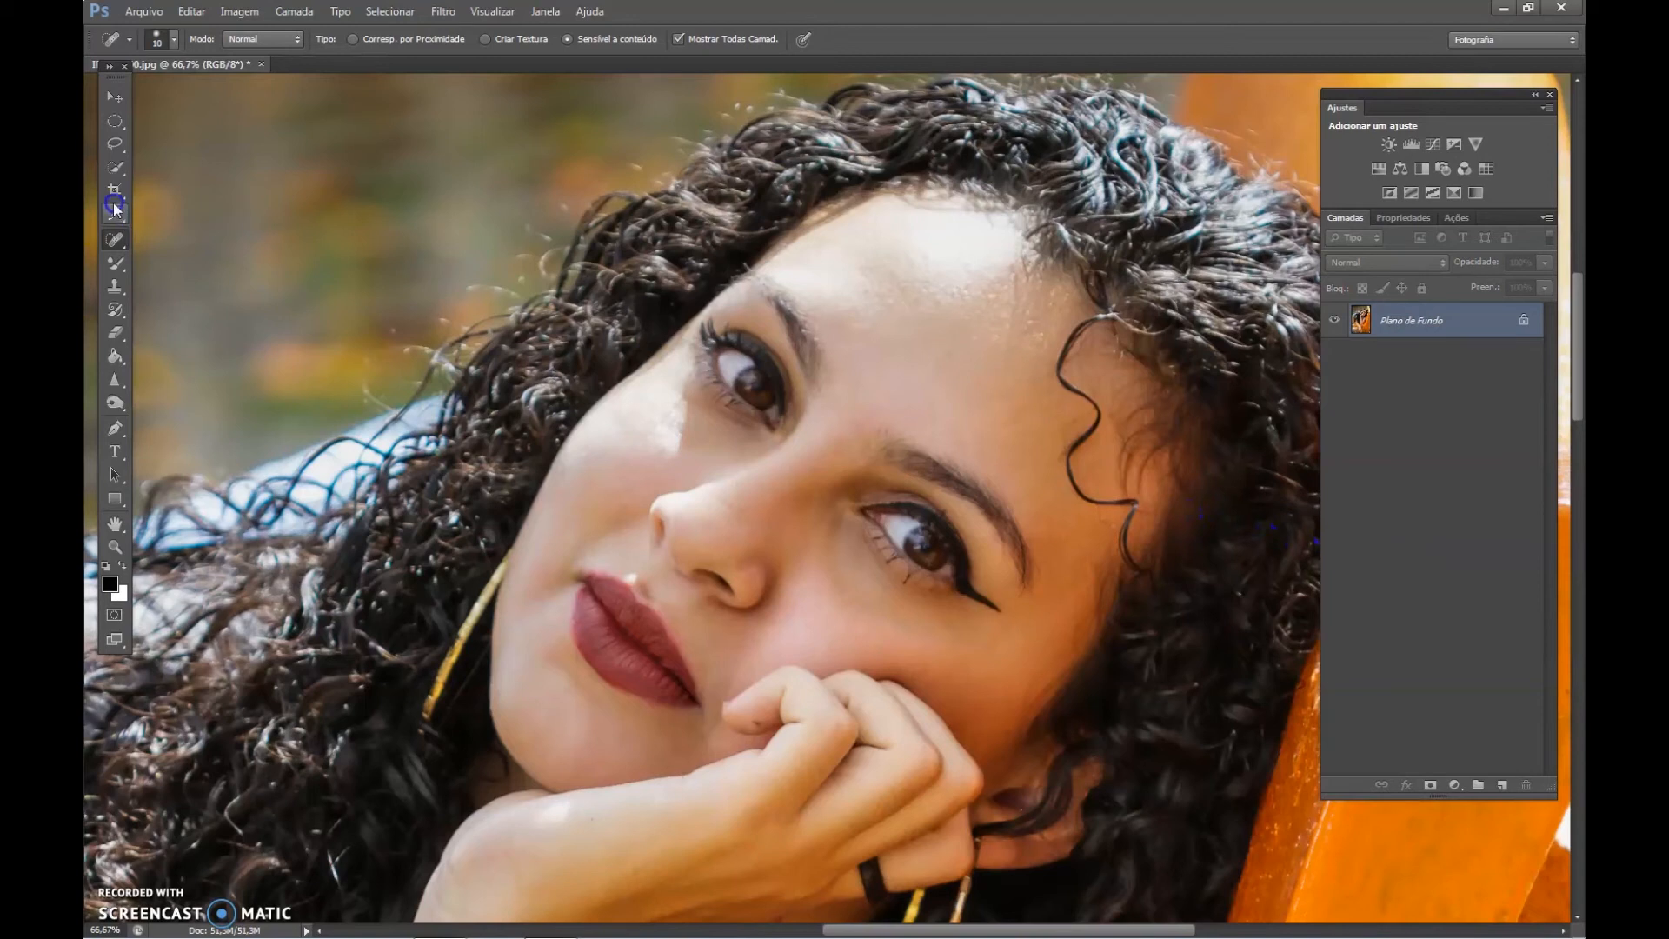
pyautogui.rightClick(113, 243)
pyautogui.click(201, 242)
# Undo the last change and heal small blemishes under the eye and on the forehead, nose and chin.
pyautogui.hotkey('ctrl', 'z')
pyautogui.moveTo(662, 438); pyautogui.dragTo(682, 419)
pyautogui.click(973, 339)
pyautogui.moveTo(1002, 401); pyautogui.dragTo(950, 238)
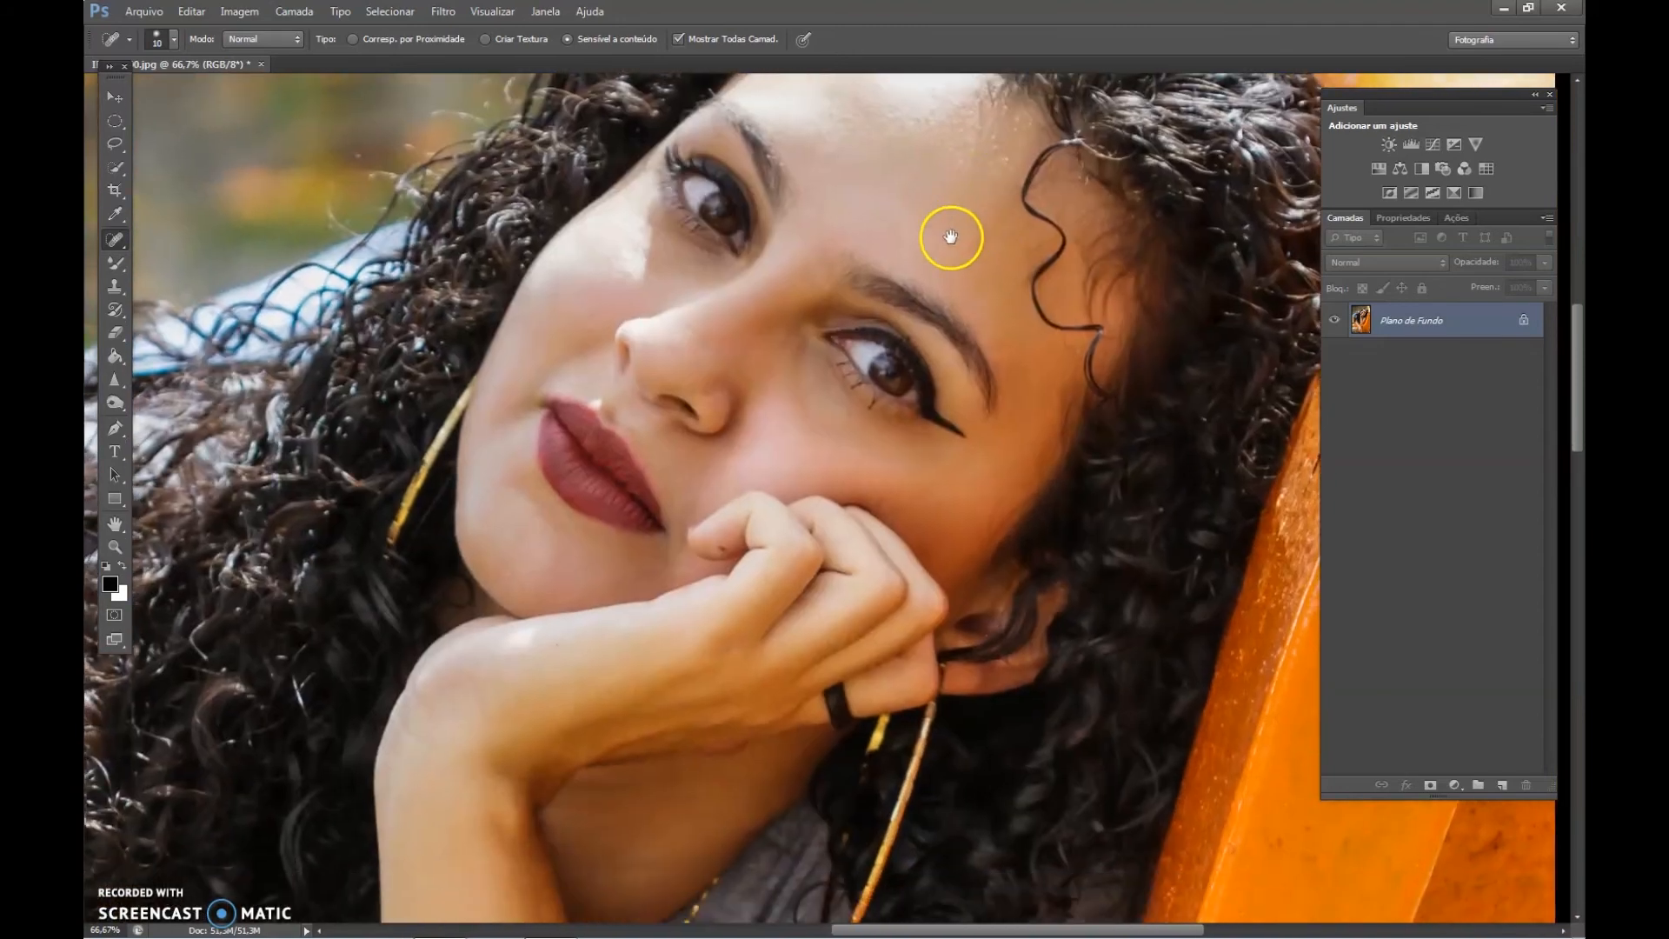
pyautogui.click(685, 325)
pyautogui.click(517, 583)
pyautogui.scroll(-1, 752, 461)
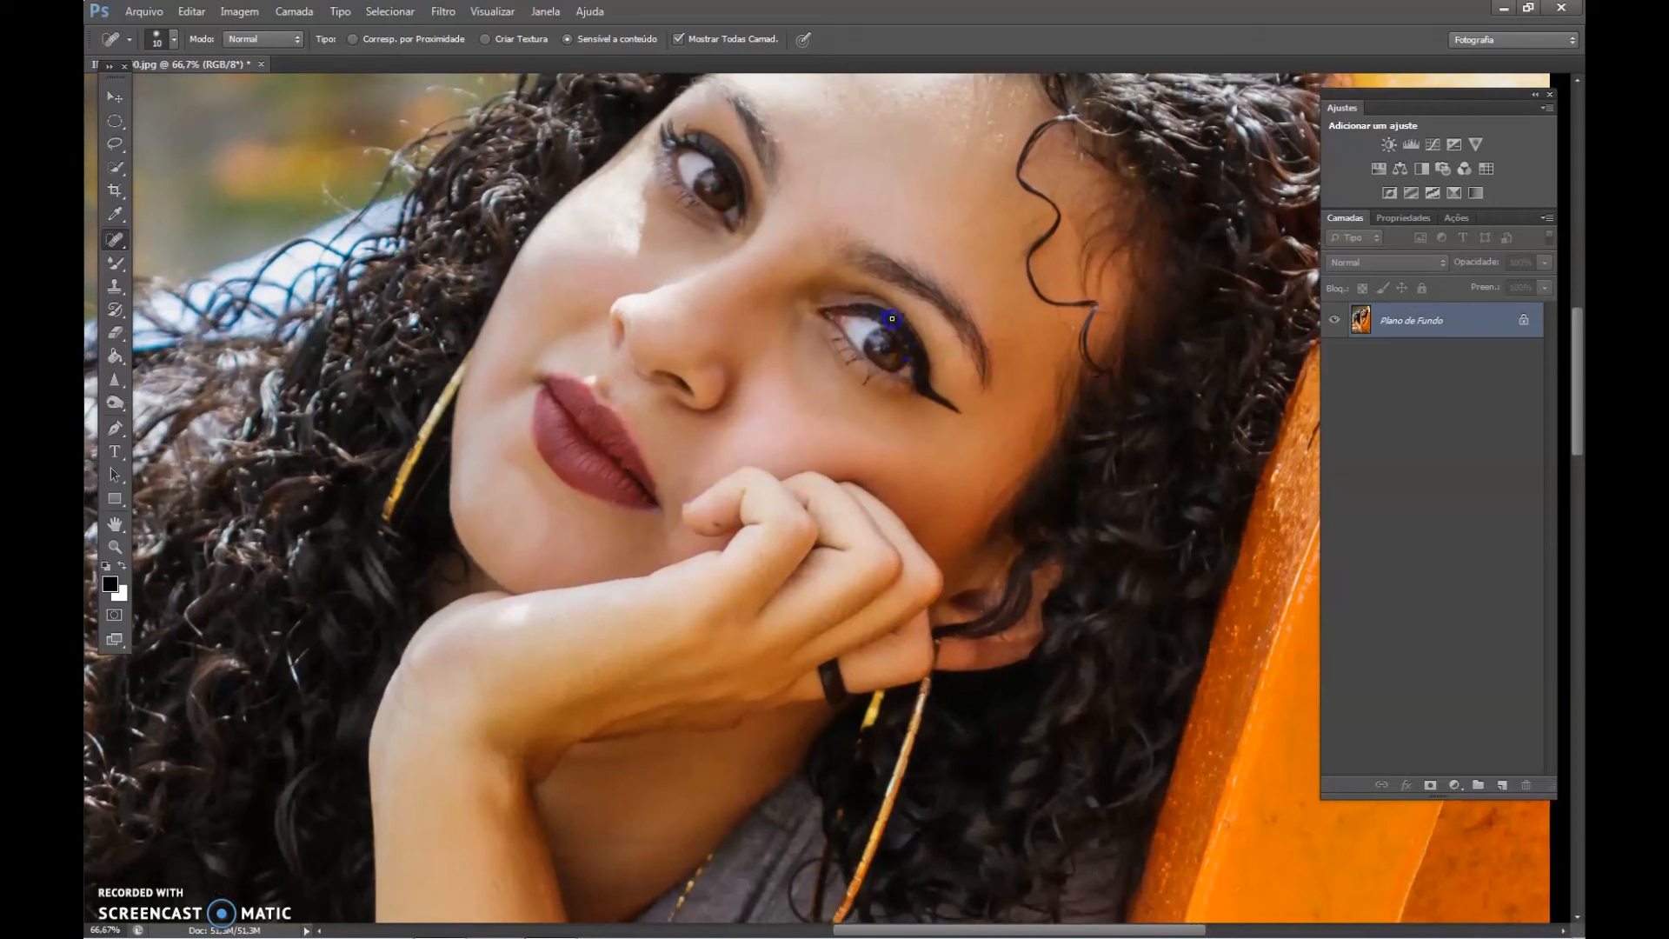
# Remove the small dark spot on the bent finger near the mouth with the Spot Healing Brush.
pyautogui.press('z')
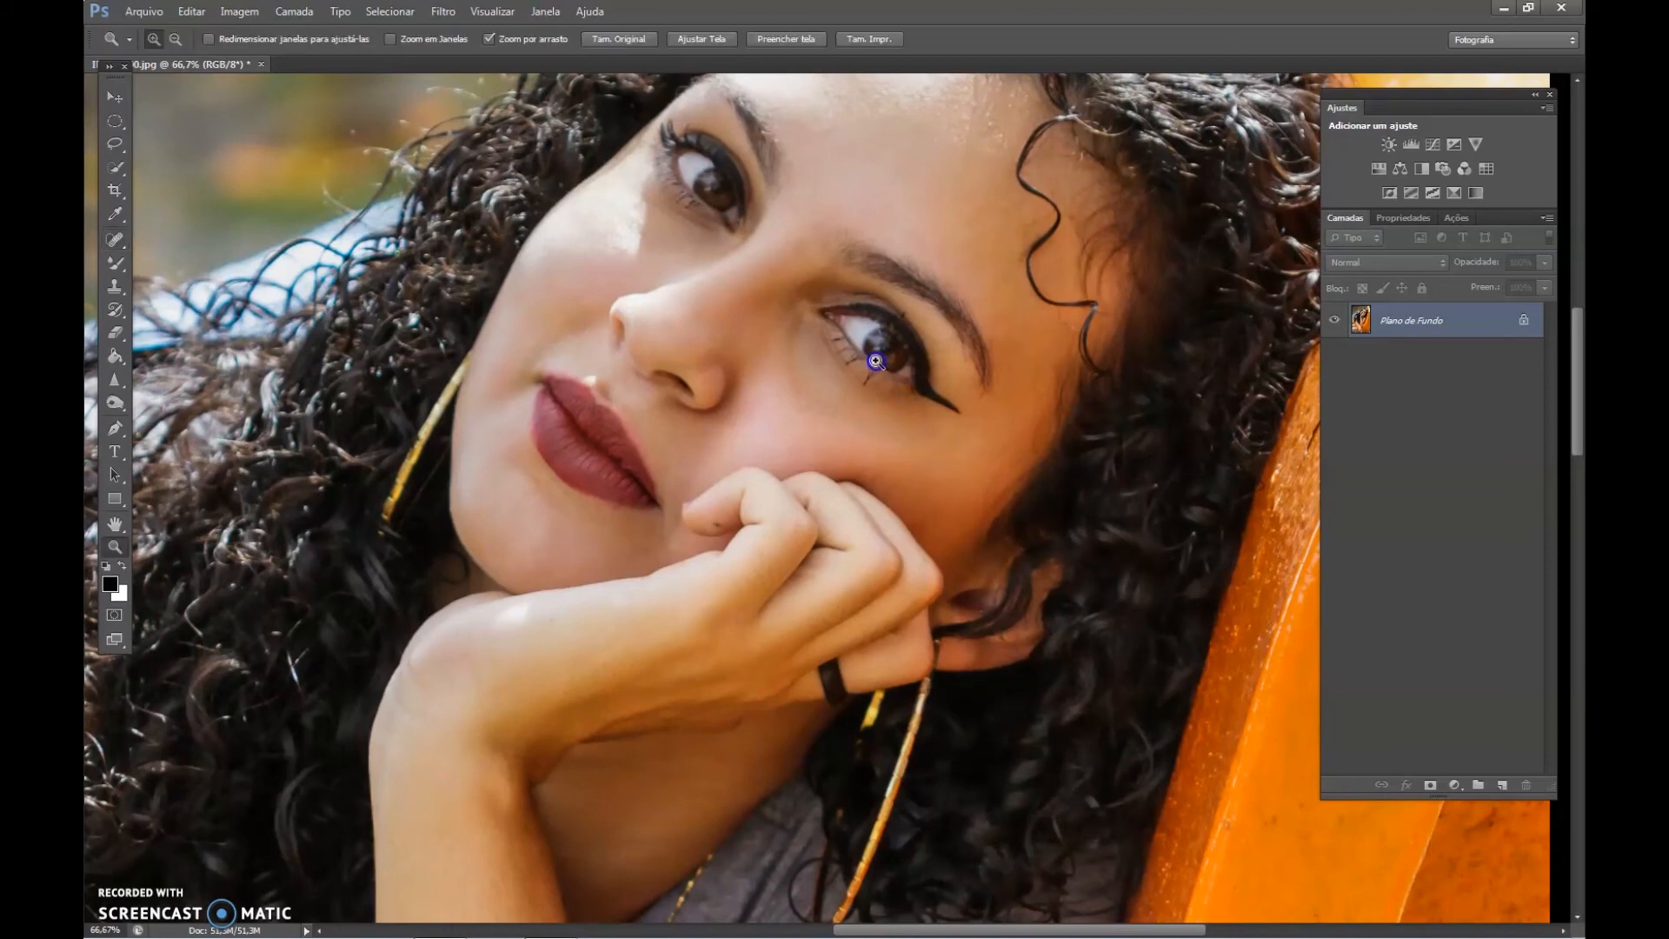
pyautogui.click(879, 357)
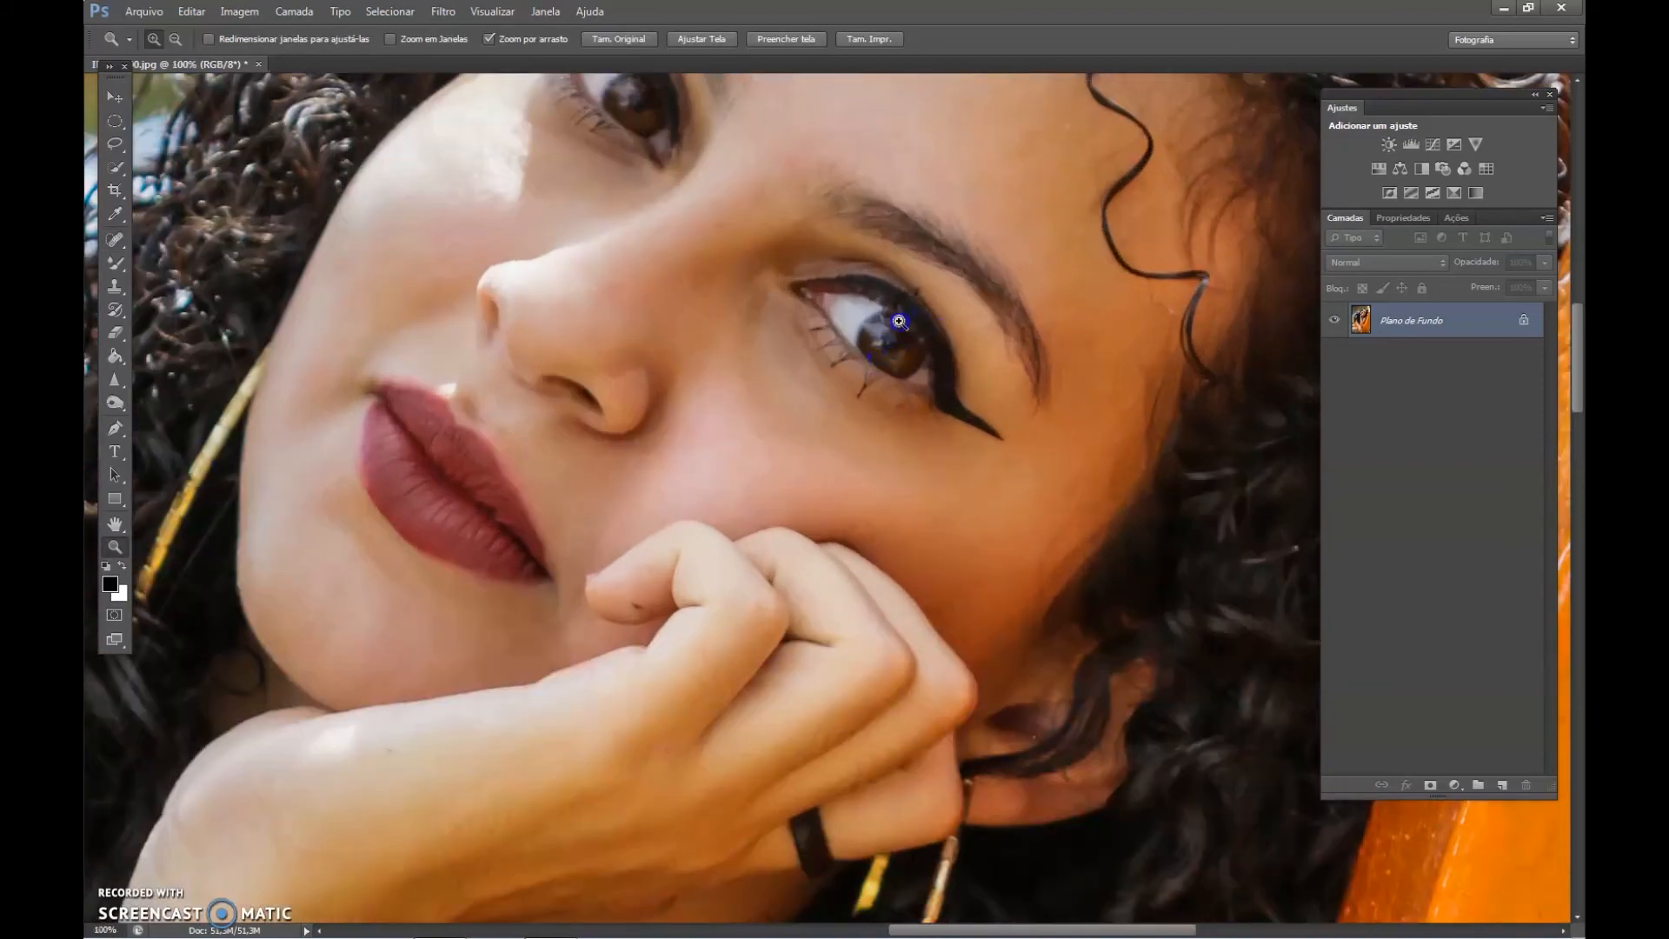
pyautogui.press('j')
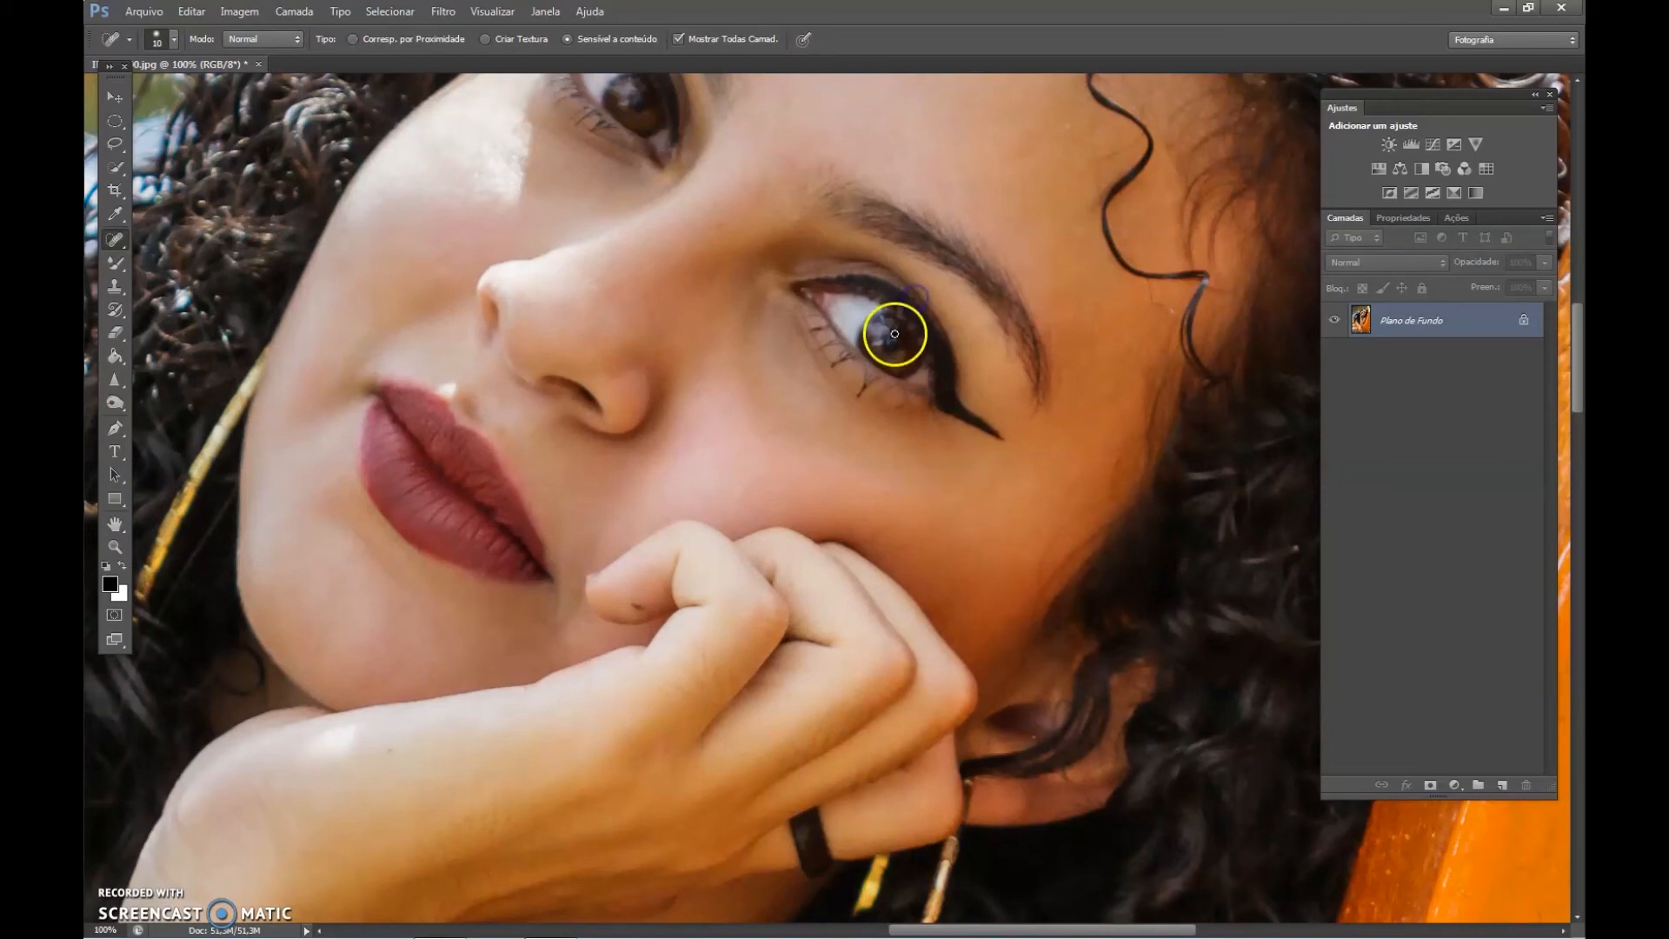
pyautogui.moveTo(1079, 402); pyautogui.dragTo(1084, 157)
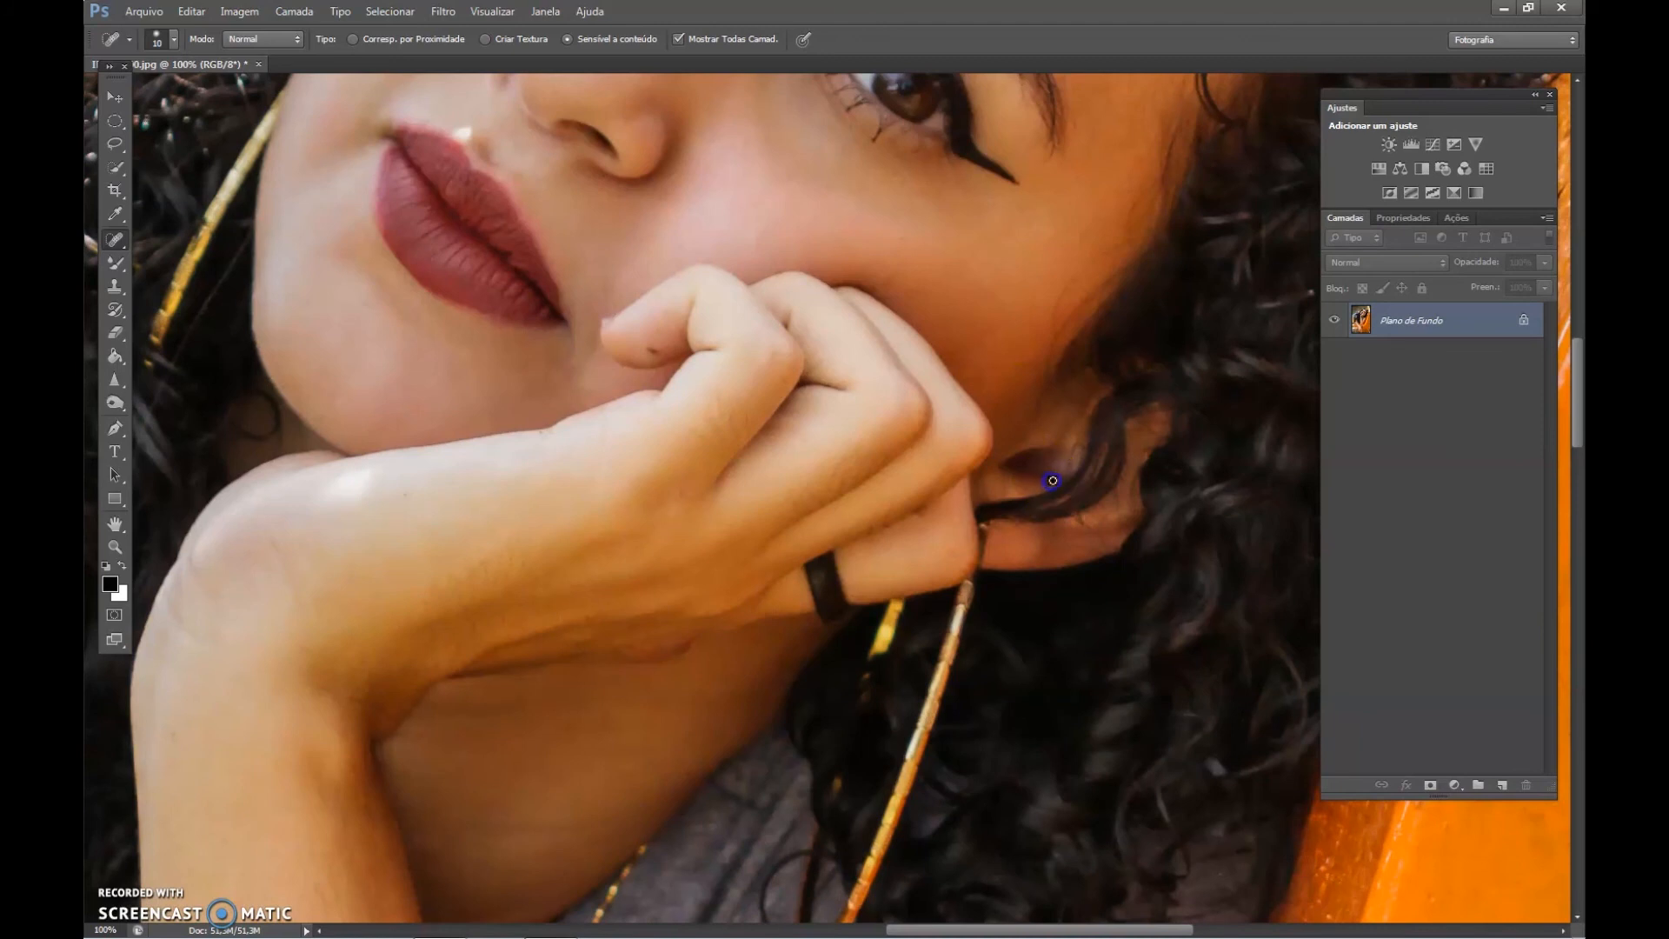
pyautogui.click(652, 349)
pyautogui.click(647, 346)
pyautogui.moveTo(963, 502); pyautogui.dragTo(1061, 216)
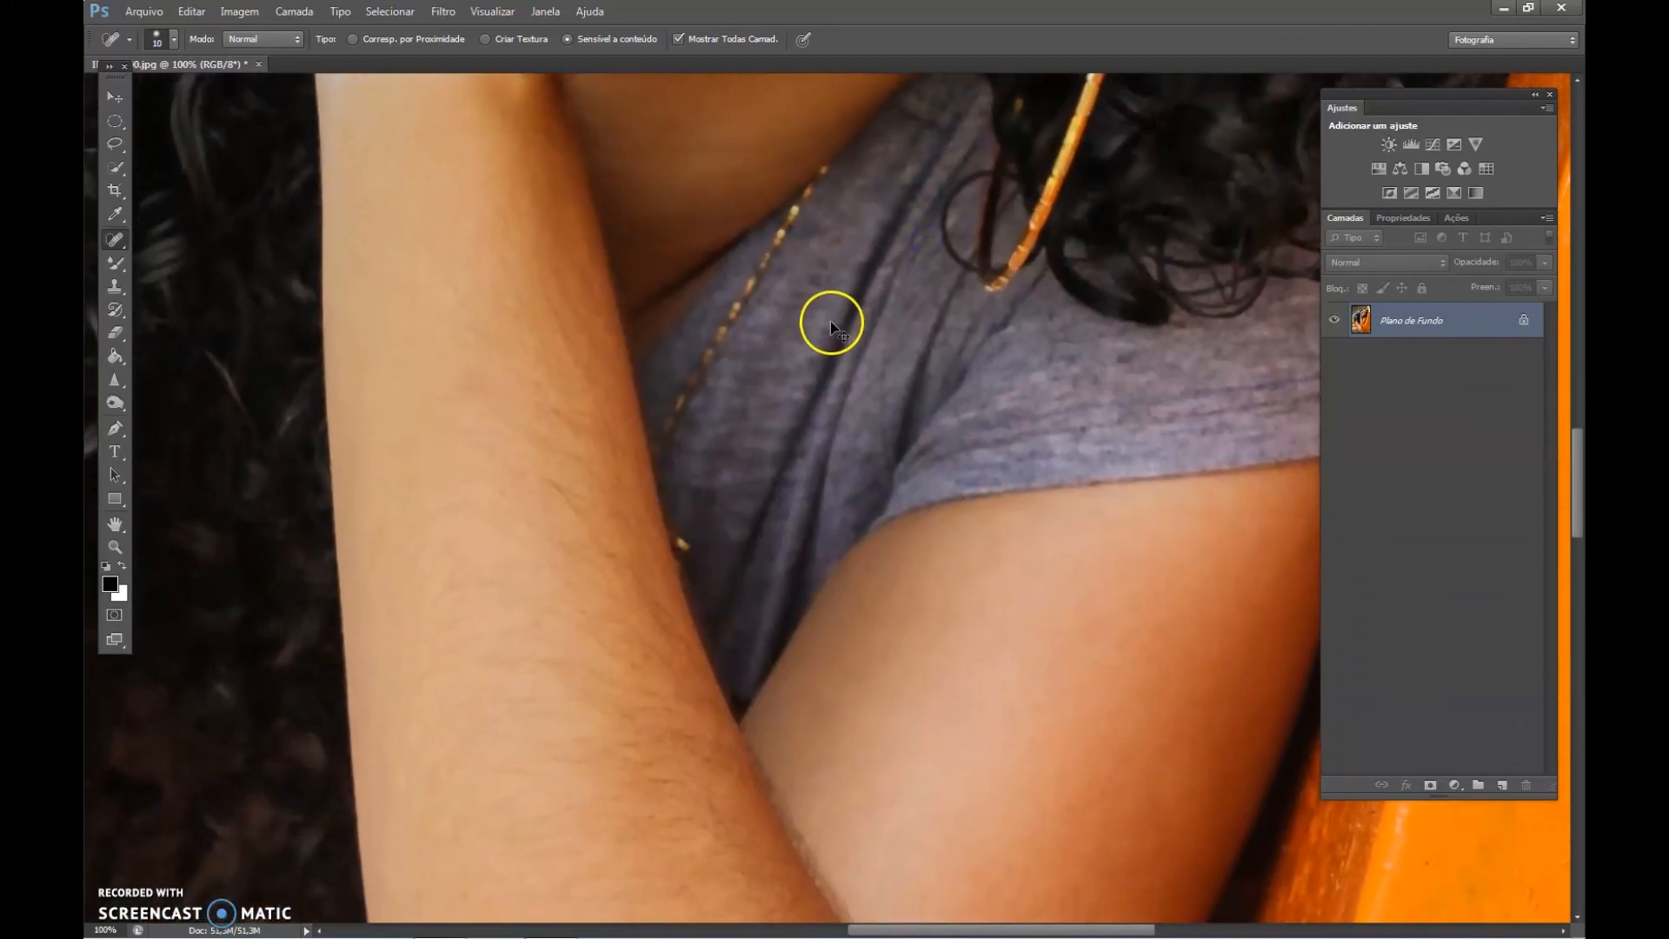
# Add a Curves adjustment layer, moving the black point to input 8 and the white point slightly inward for contrast.
pyautogui.hotkey('ctrl', '-')
pyautogui.hotkey('ctrl', '-')
pyautogui.hotkey('ctrl', '-')
pyautogui.hotkey('ctrl', '-')
pyautogui.hotkey('ctrl', '-')
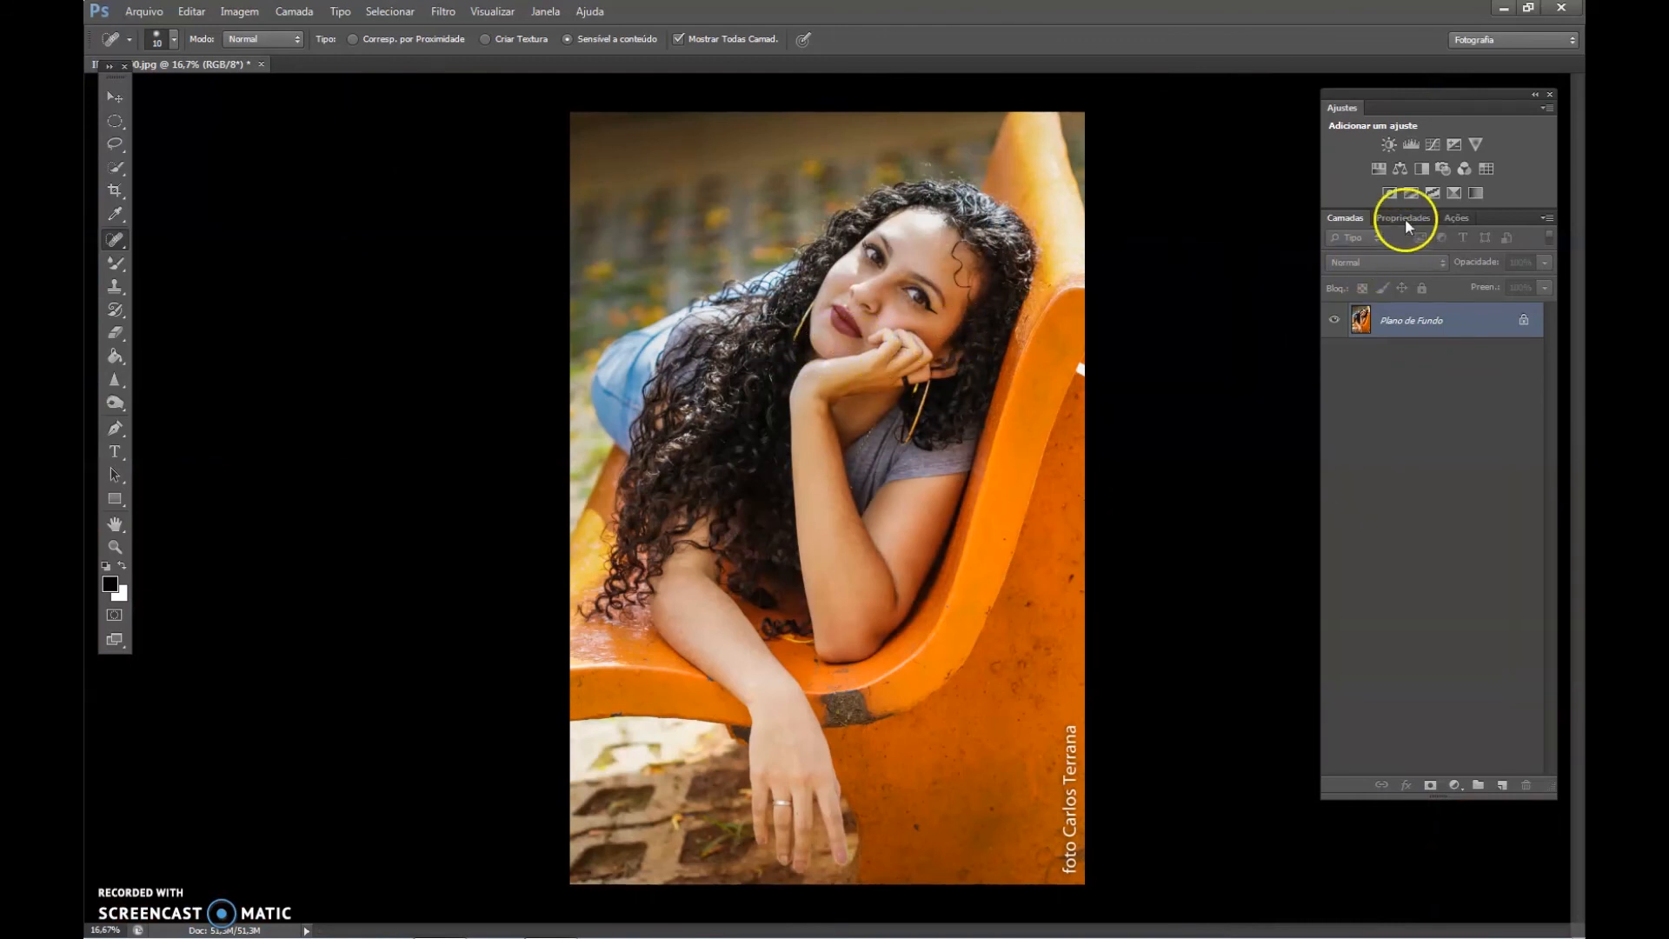
pyautogui.click(1431, 146)
pyautogui.click(1348, 297)
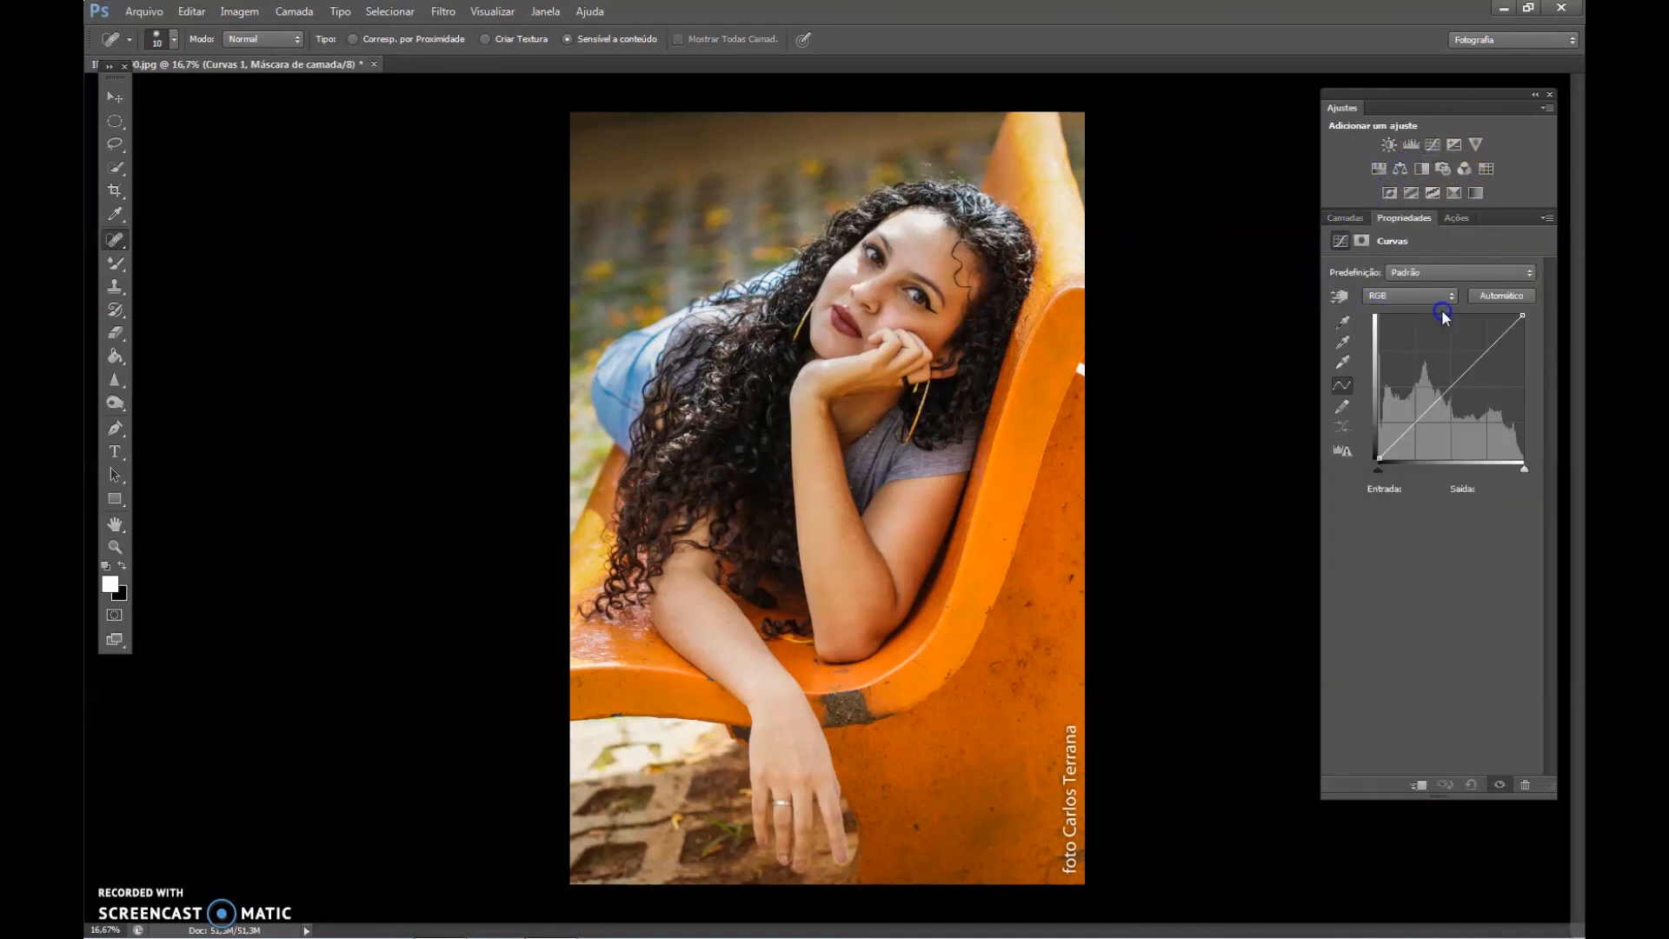
pyautogui.moveTo(1523, 314); pyautogui.dragTo(1510, 317)
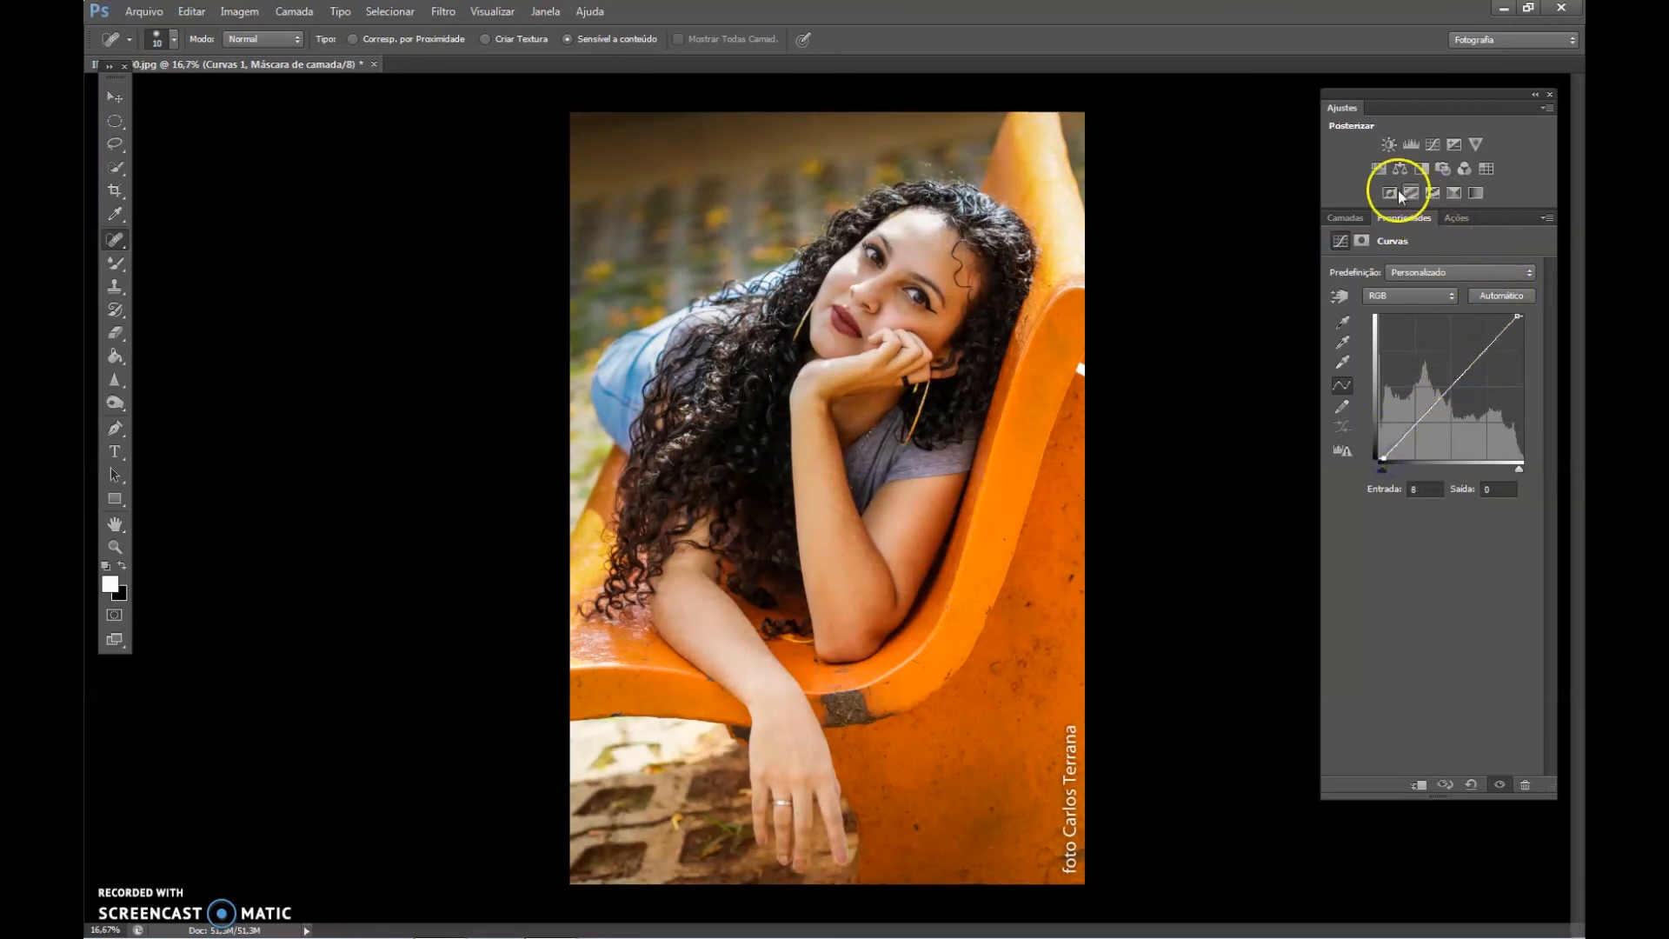
# Add a Hue/Saturation adjustment layer above Curvas 1 and reselect the background layer.
pyautogui.click(1379, 166)
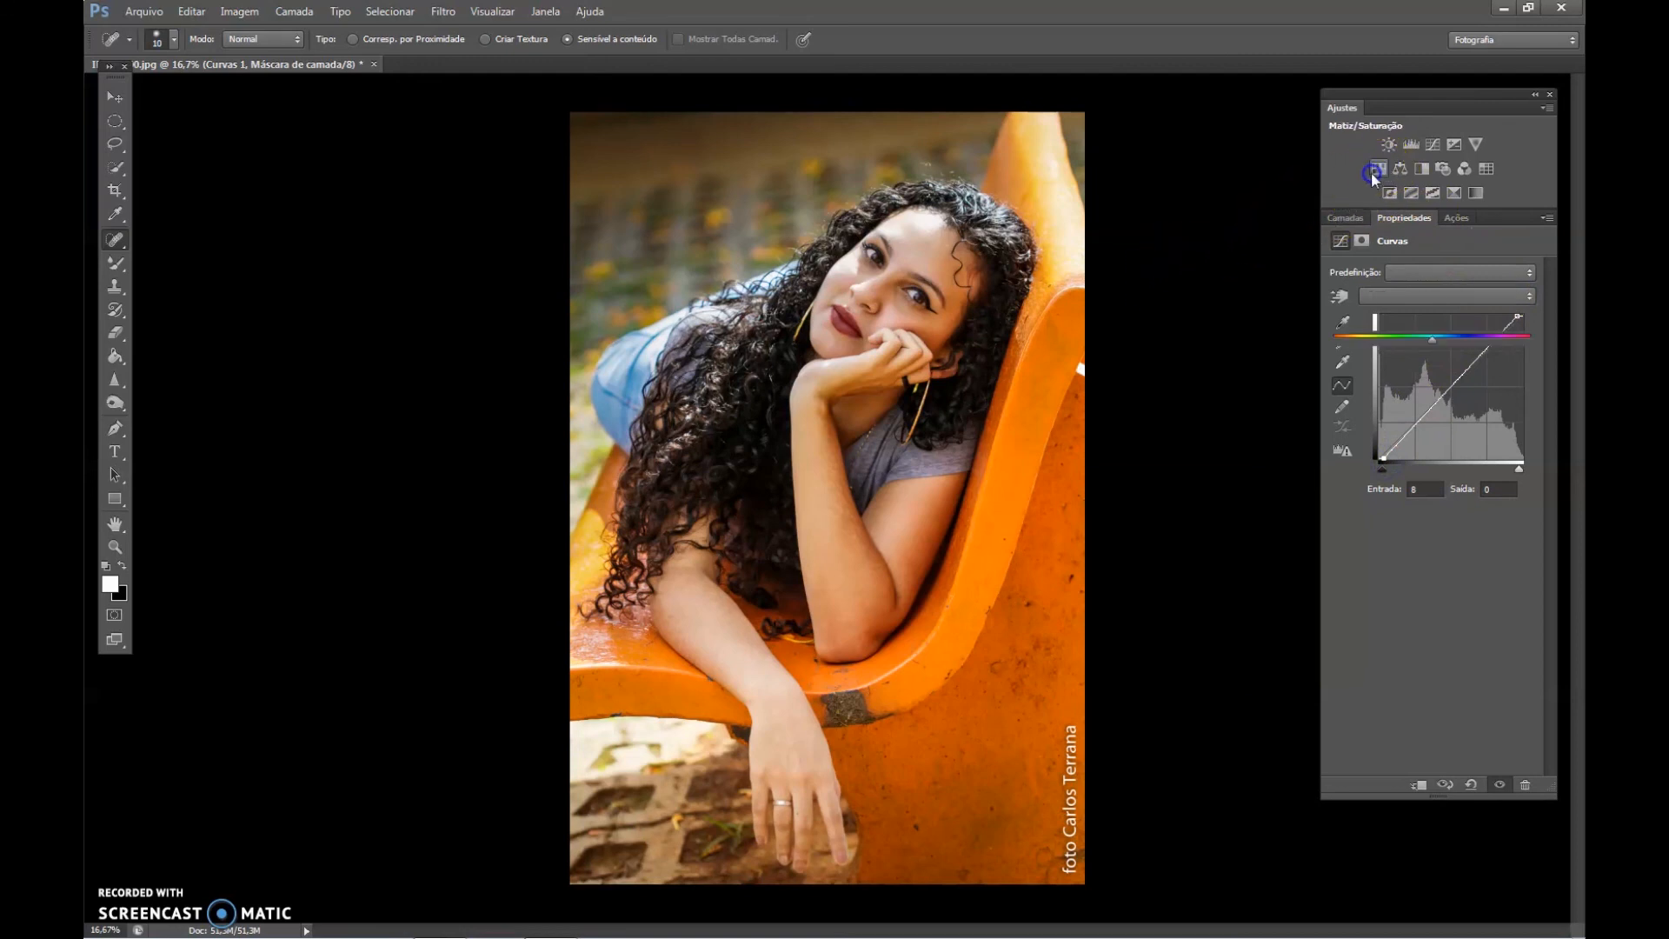
pyautogui.click(1345, 219)
pyautogui.click(1403, 388)
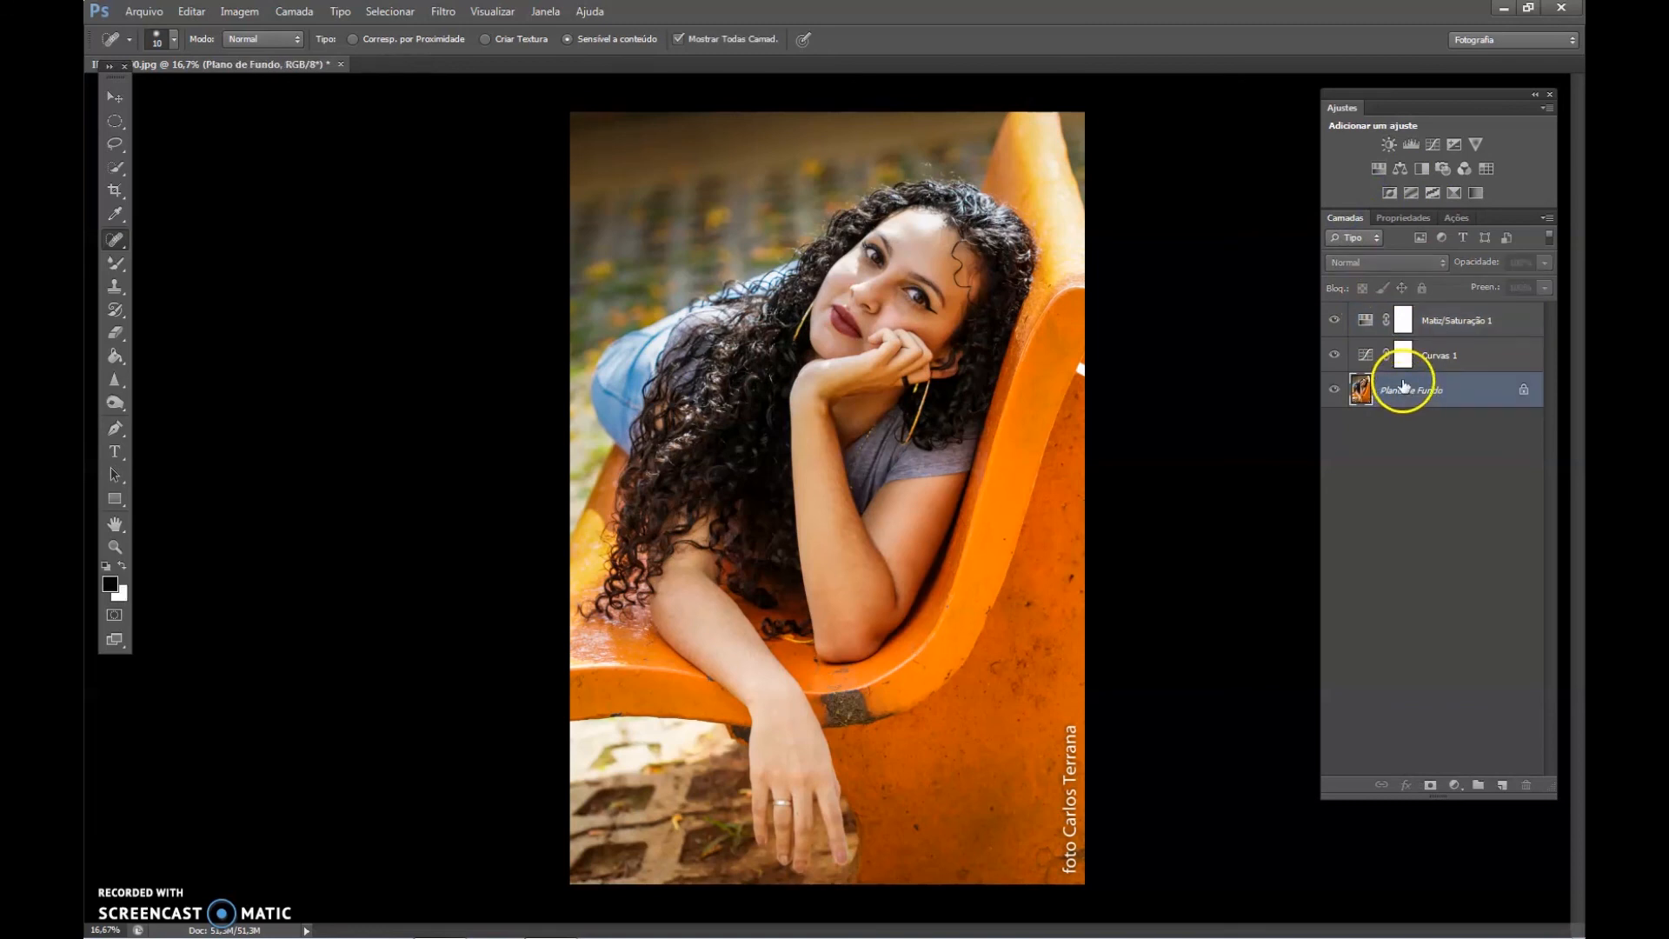
# Add another Hue/Saturation adjustment layer directly above Plano de Fundo and set its saturation to +5.
pyautogui.click(1378, 166)
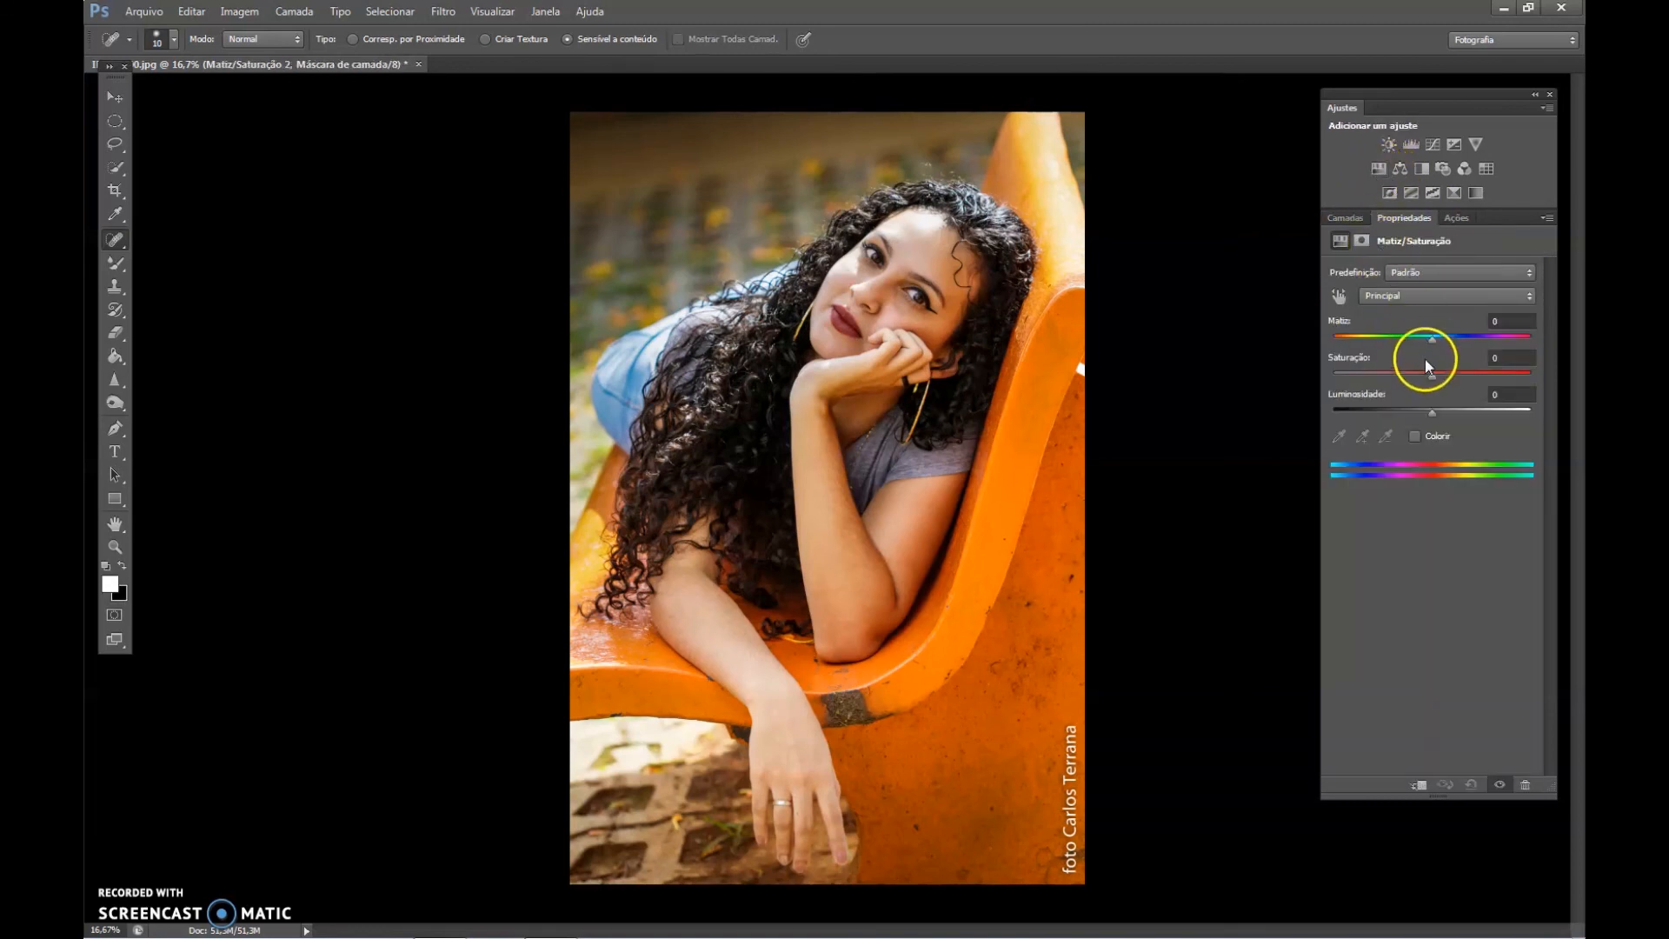
pyautogui.moveTo(1431, 374); pyautogui.dragTo(1437, 373)
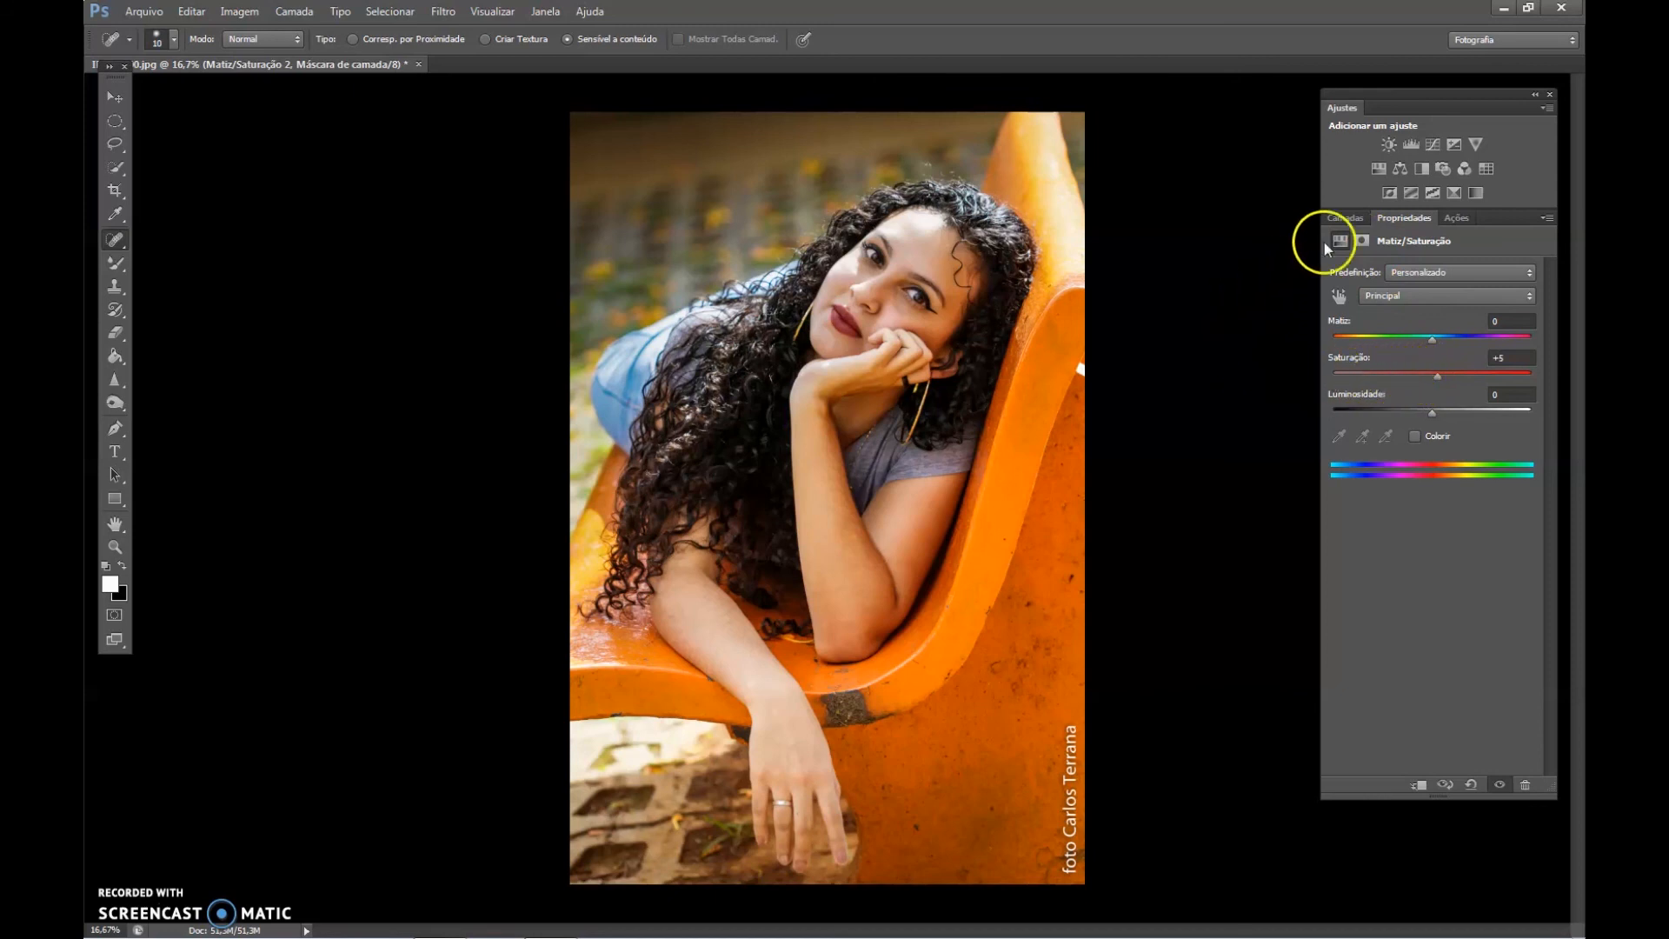
pyautogui.click(1344, 217)
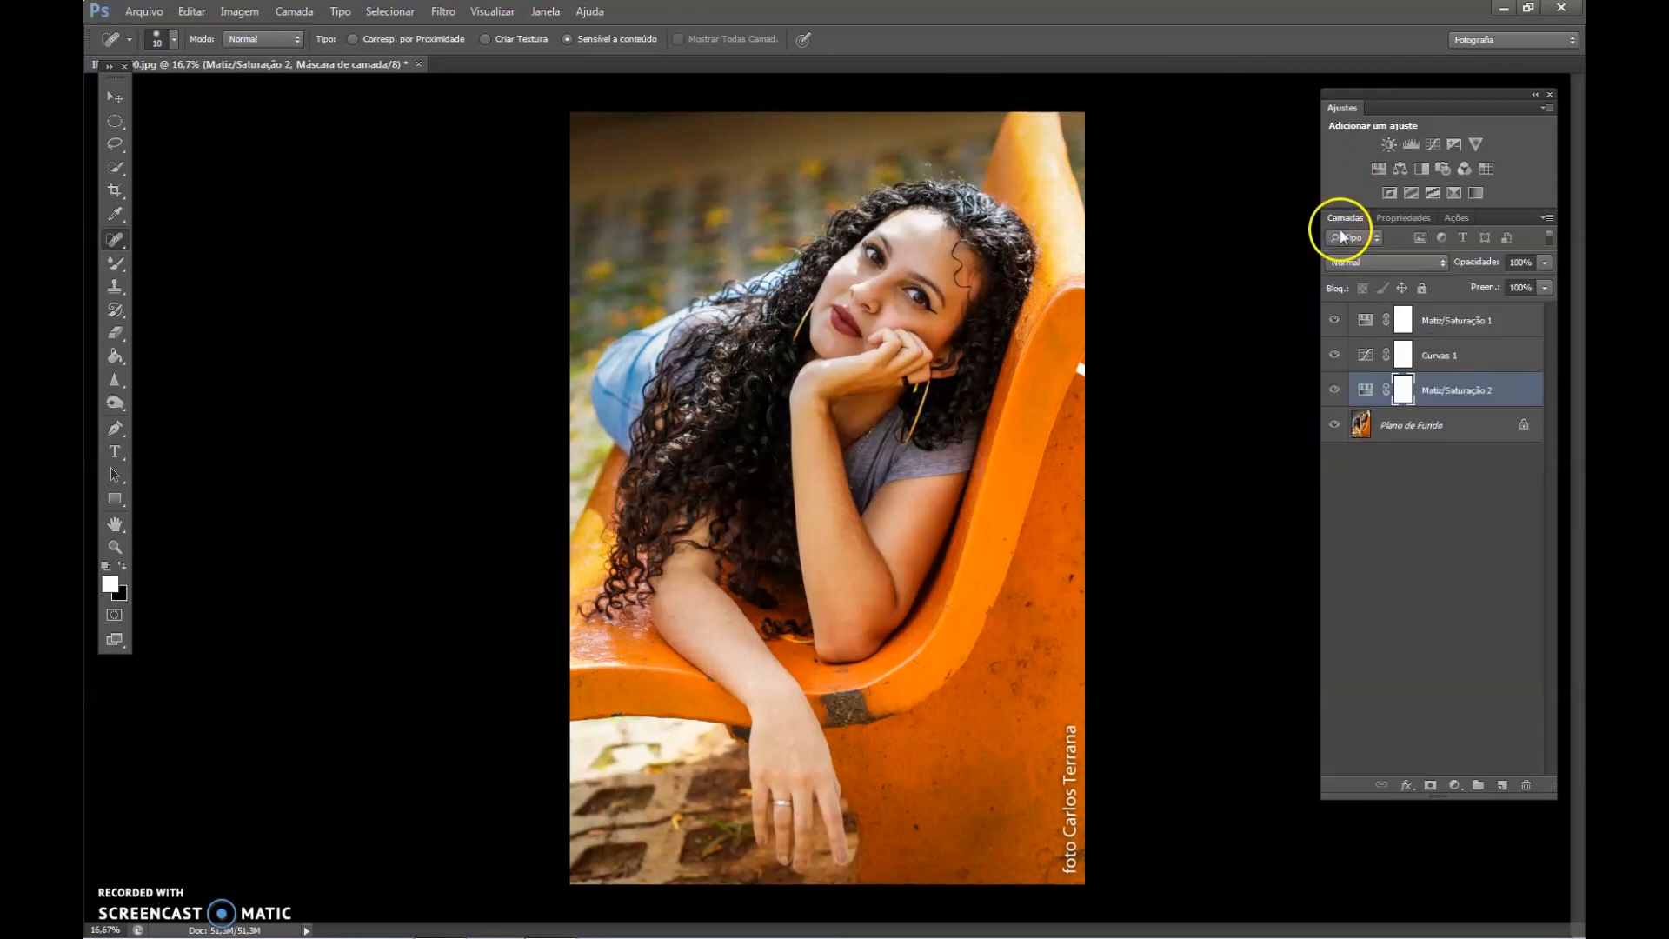
# Flatten the Curves and Hue/Saturation adjustment layers into Plano de Fundo.
pyautogui.click(1426, 420)
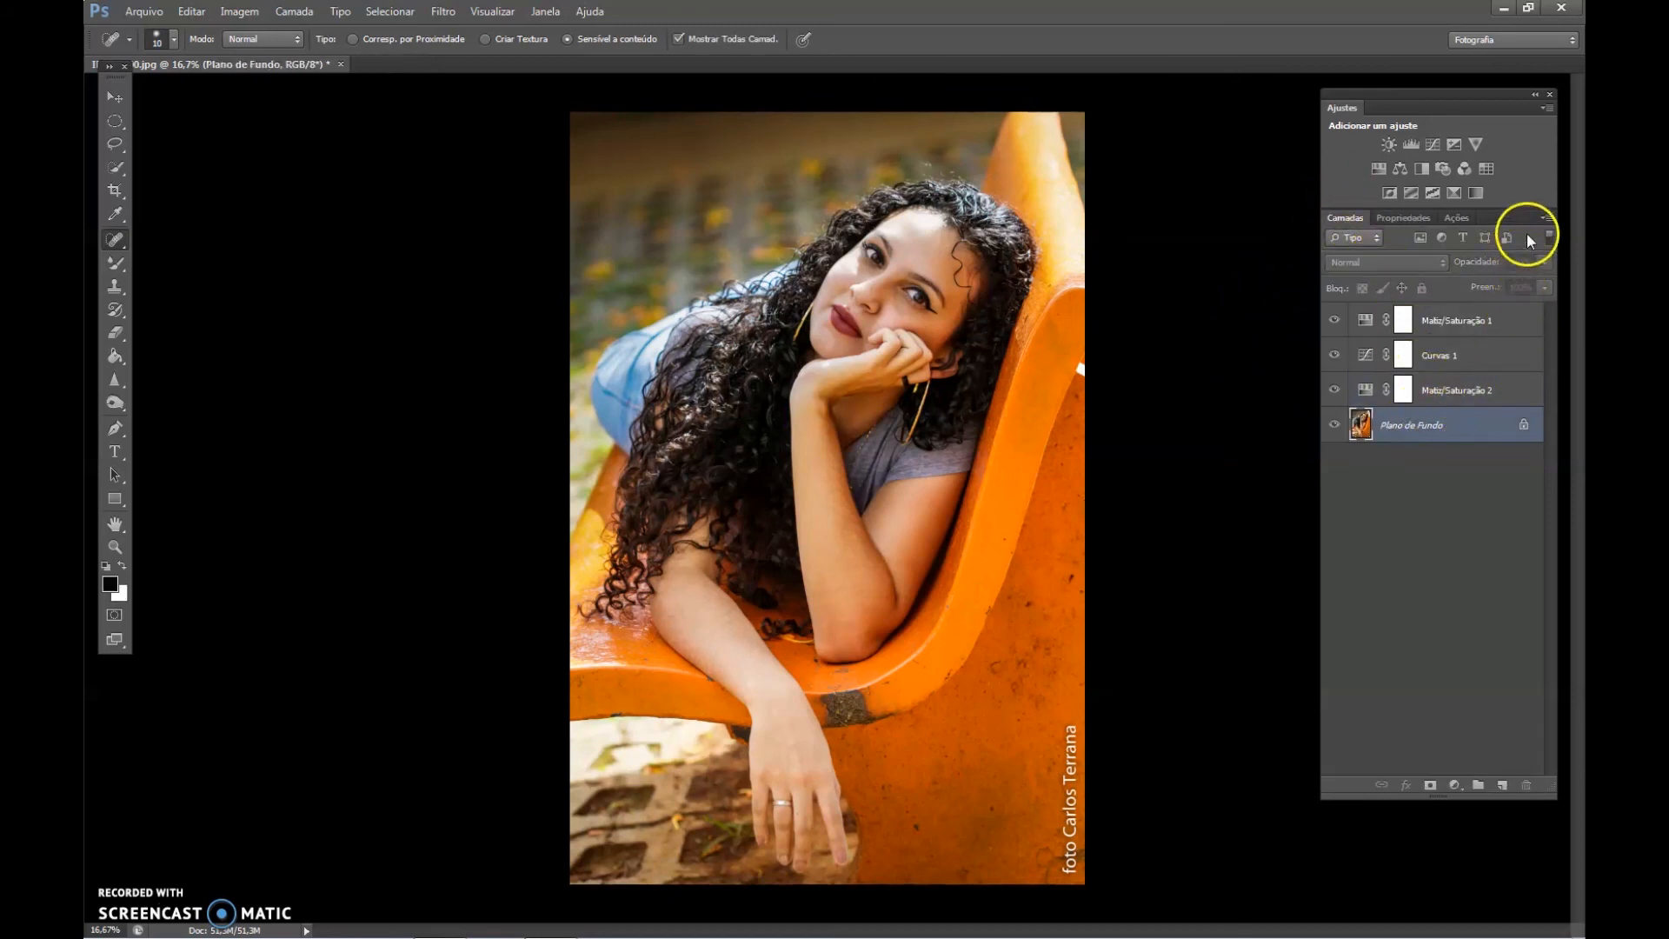
pyautogui.click(1549, 218)
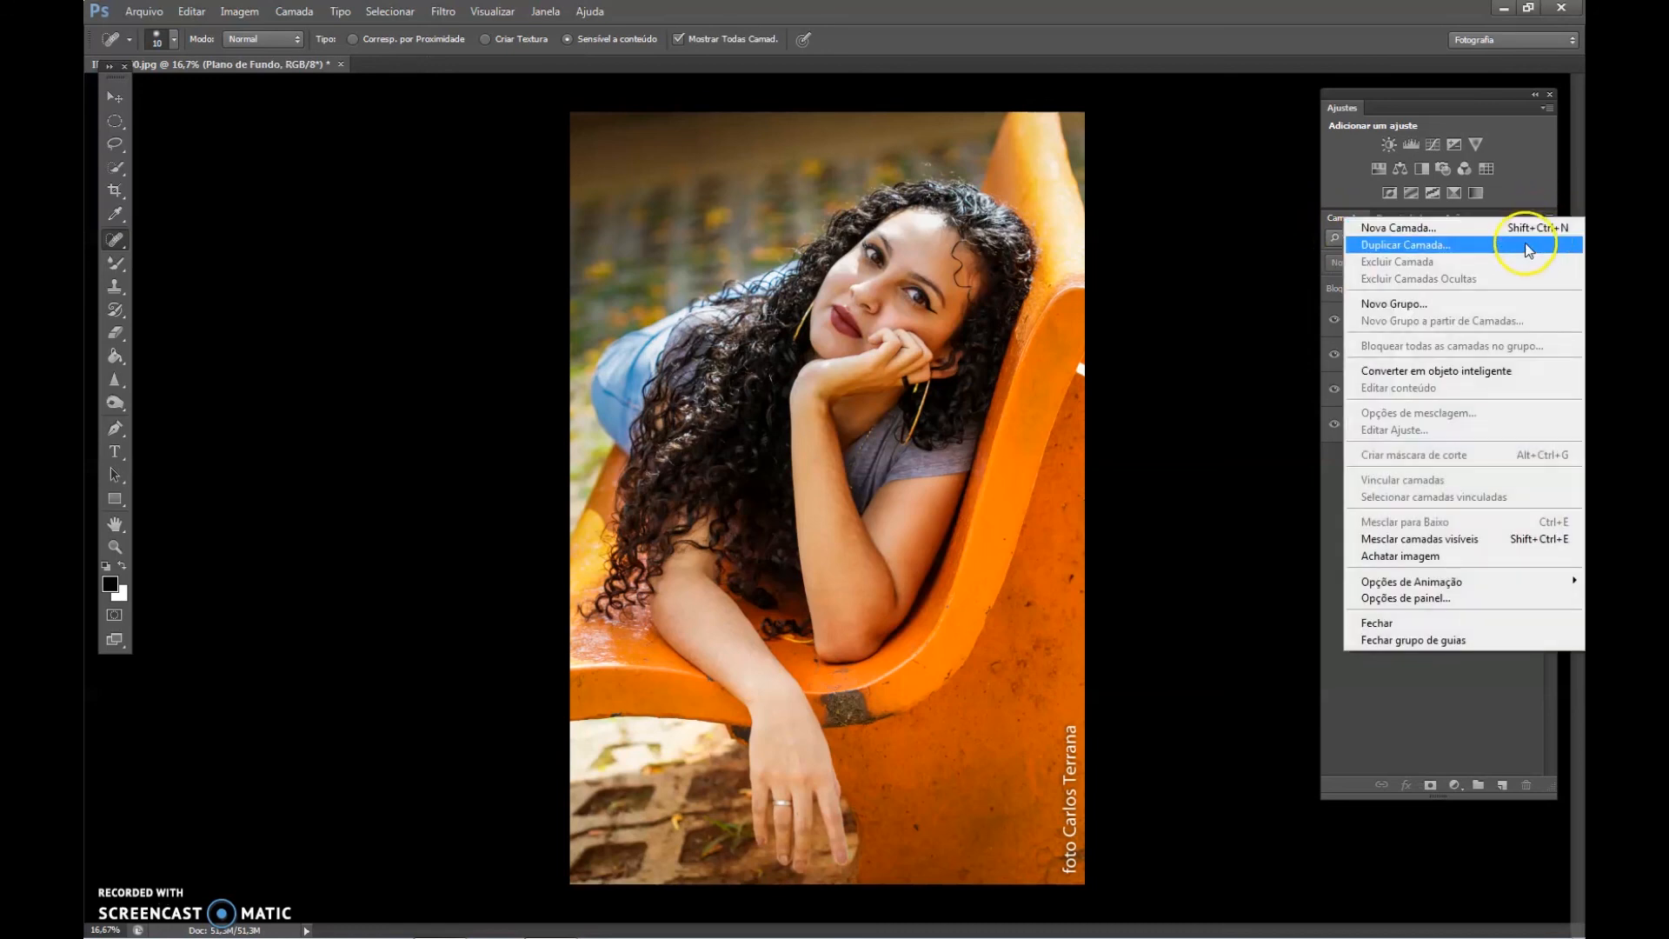
pyautogui.click(1394, 561)
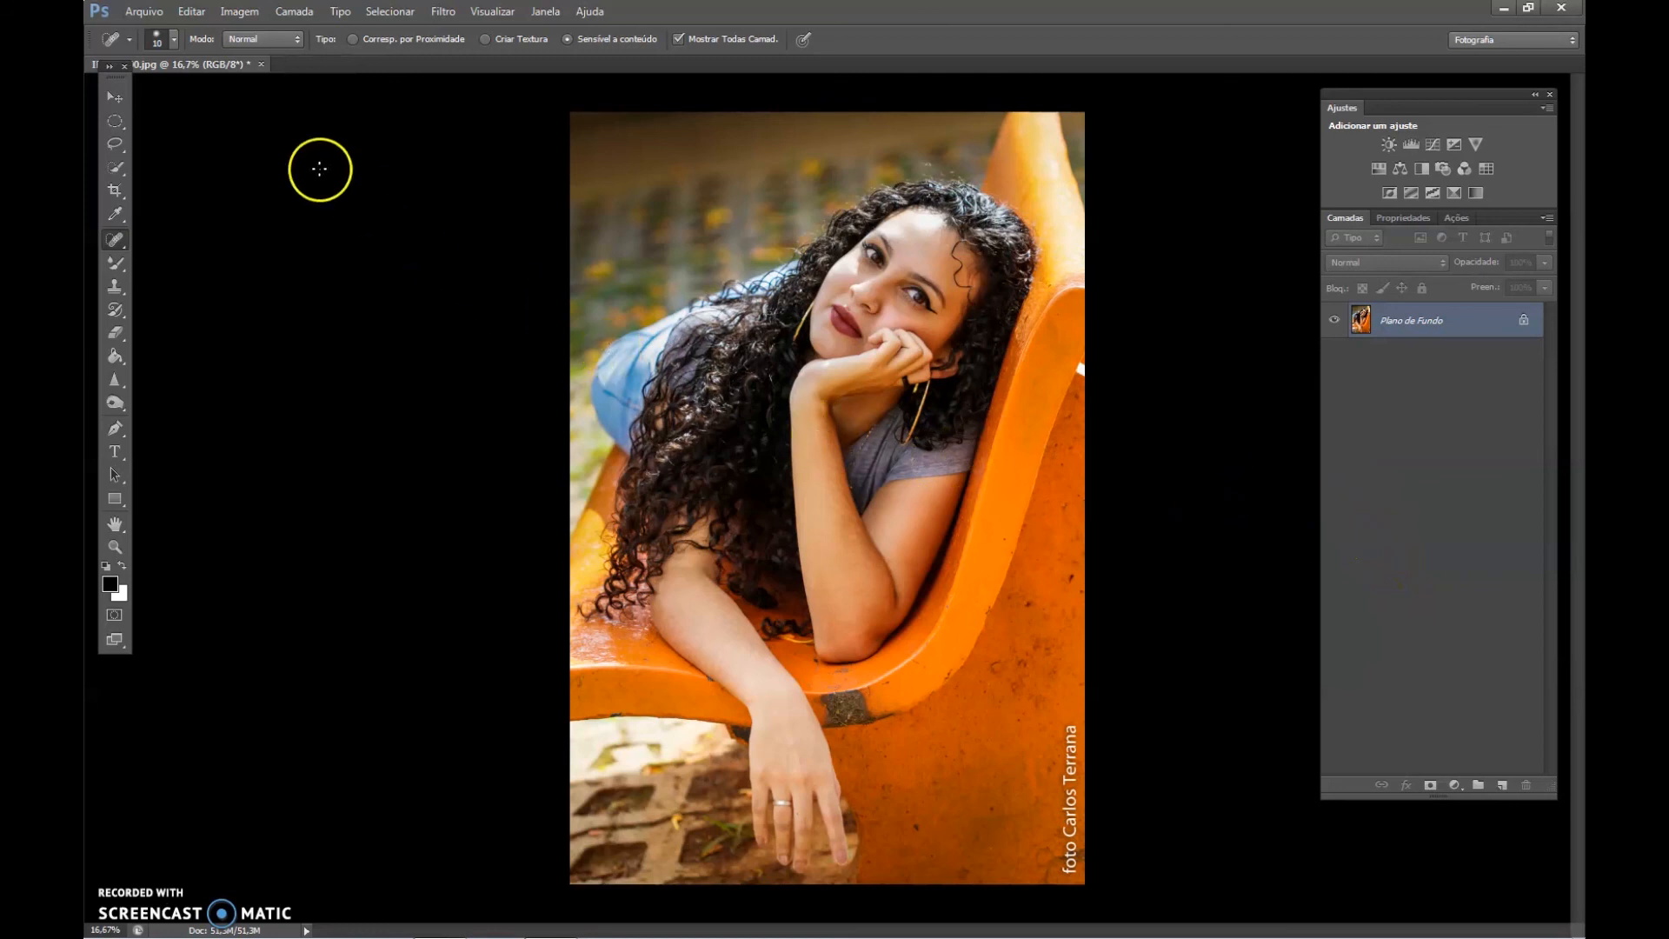
# Save the image as the JPEG IMG_9300 in the folder top, replacing the existing file.
pyautogui.click(141, 12)
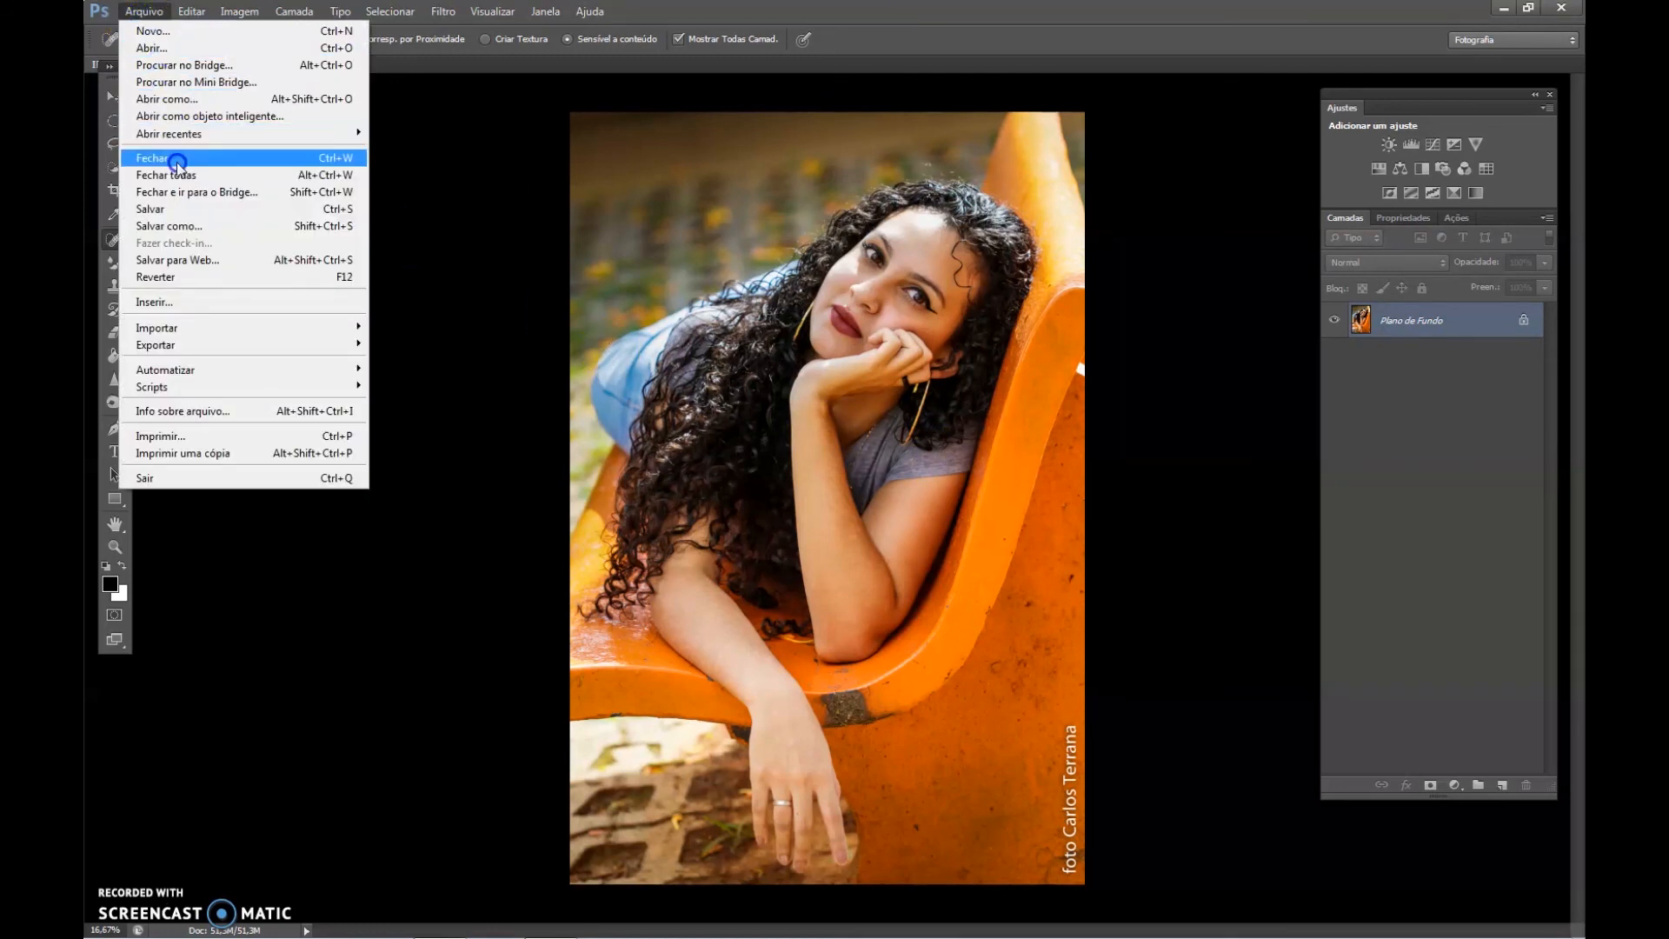
pyautogui.click(169, 226)
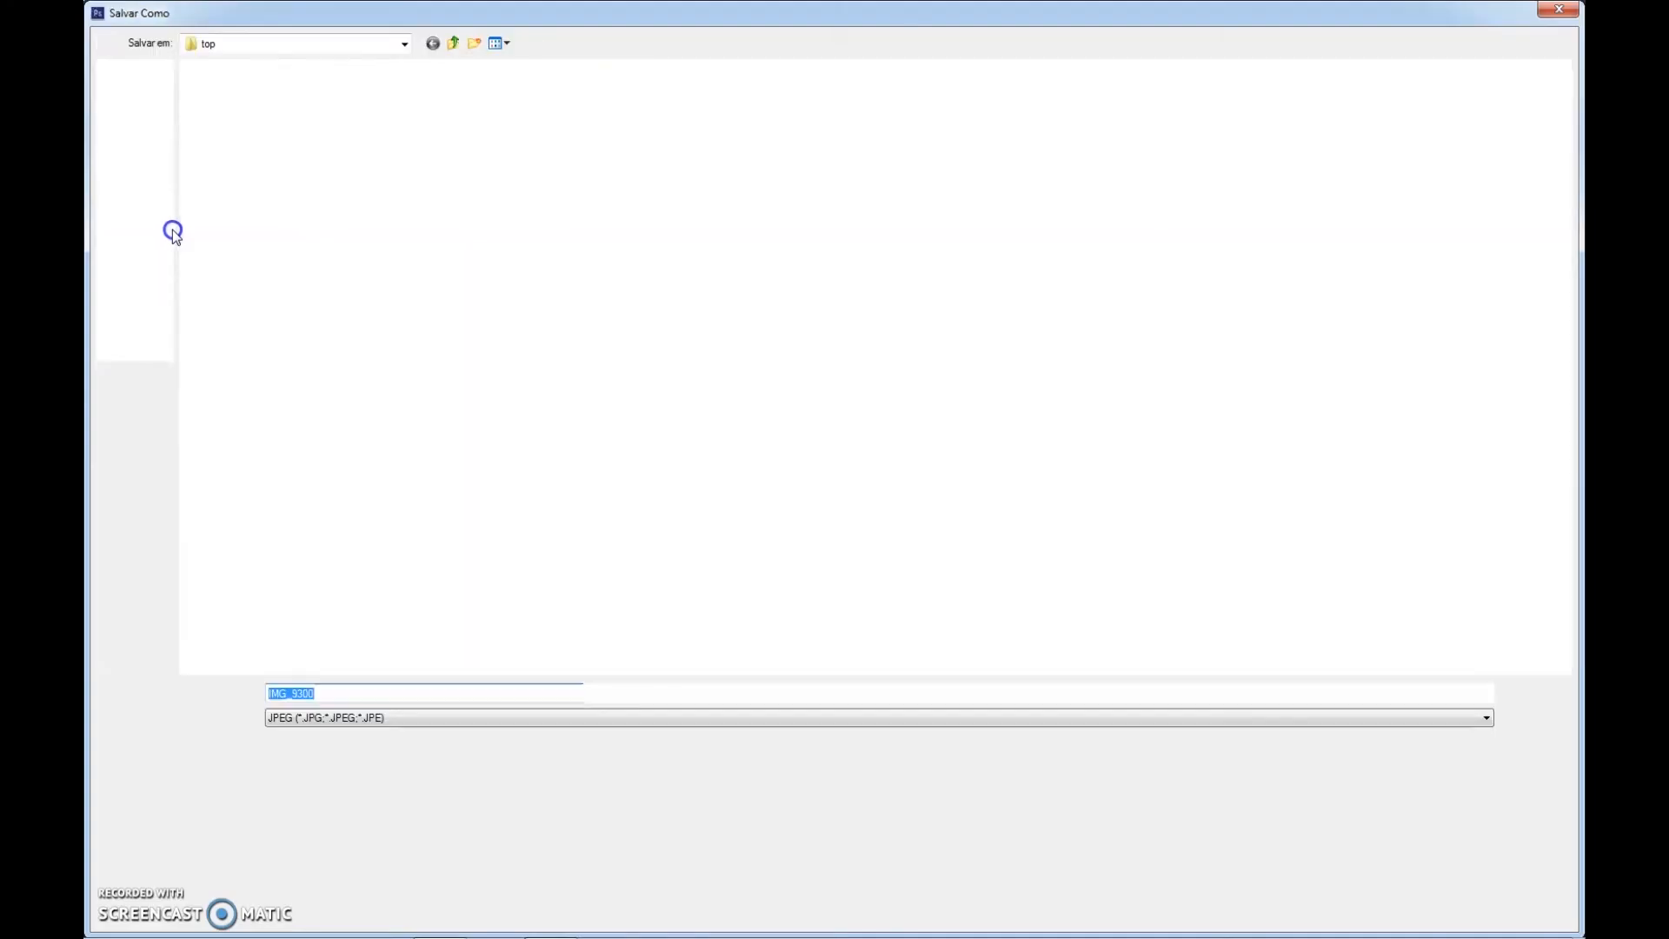
pyautogui.click(496, 432)
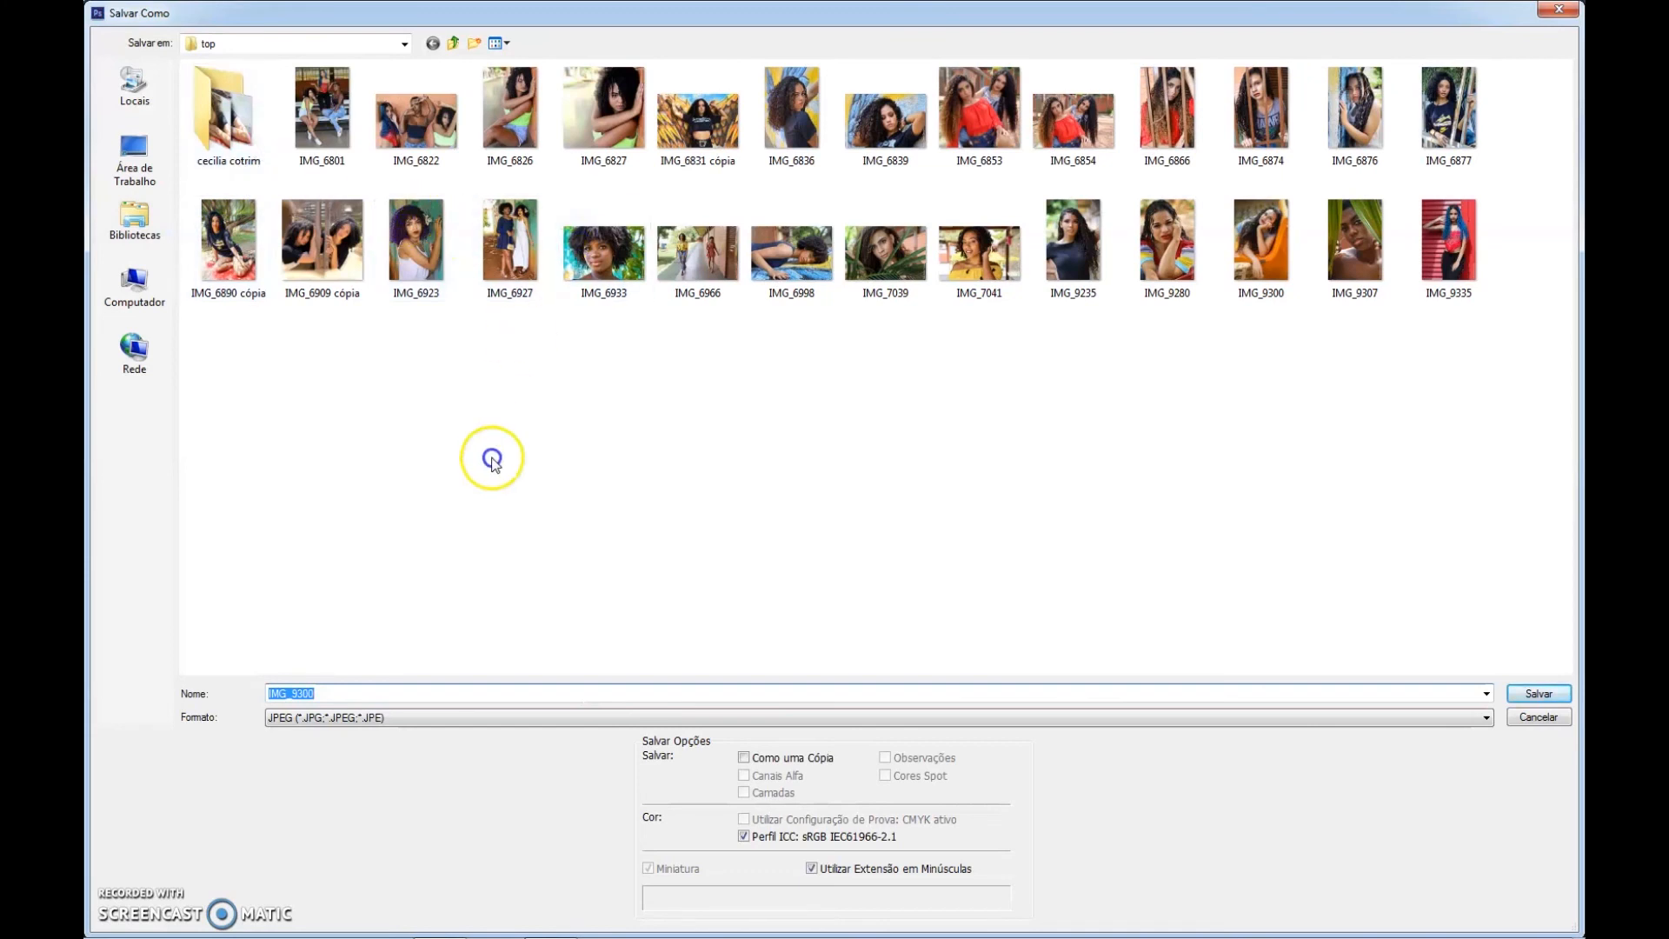
pyautogui.click(1530, 693)
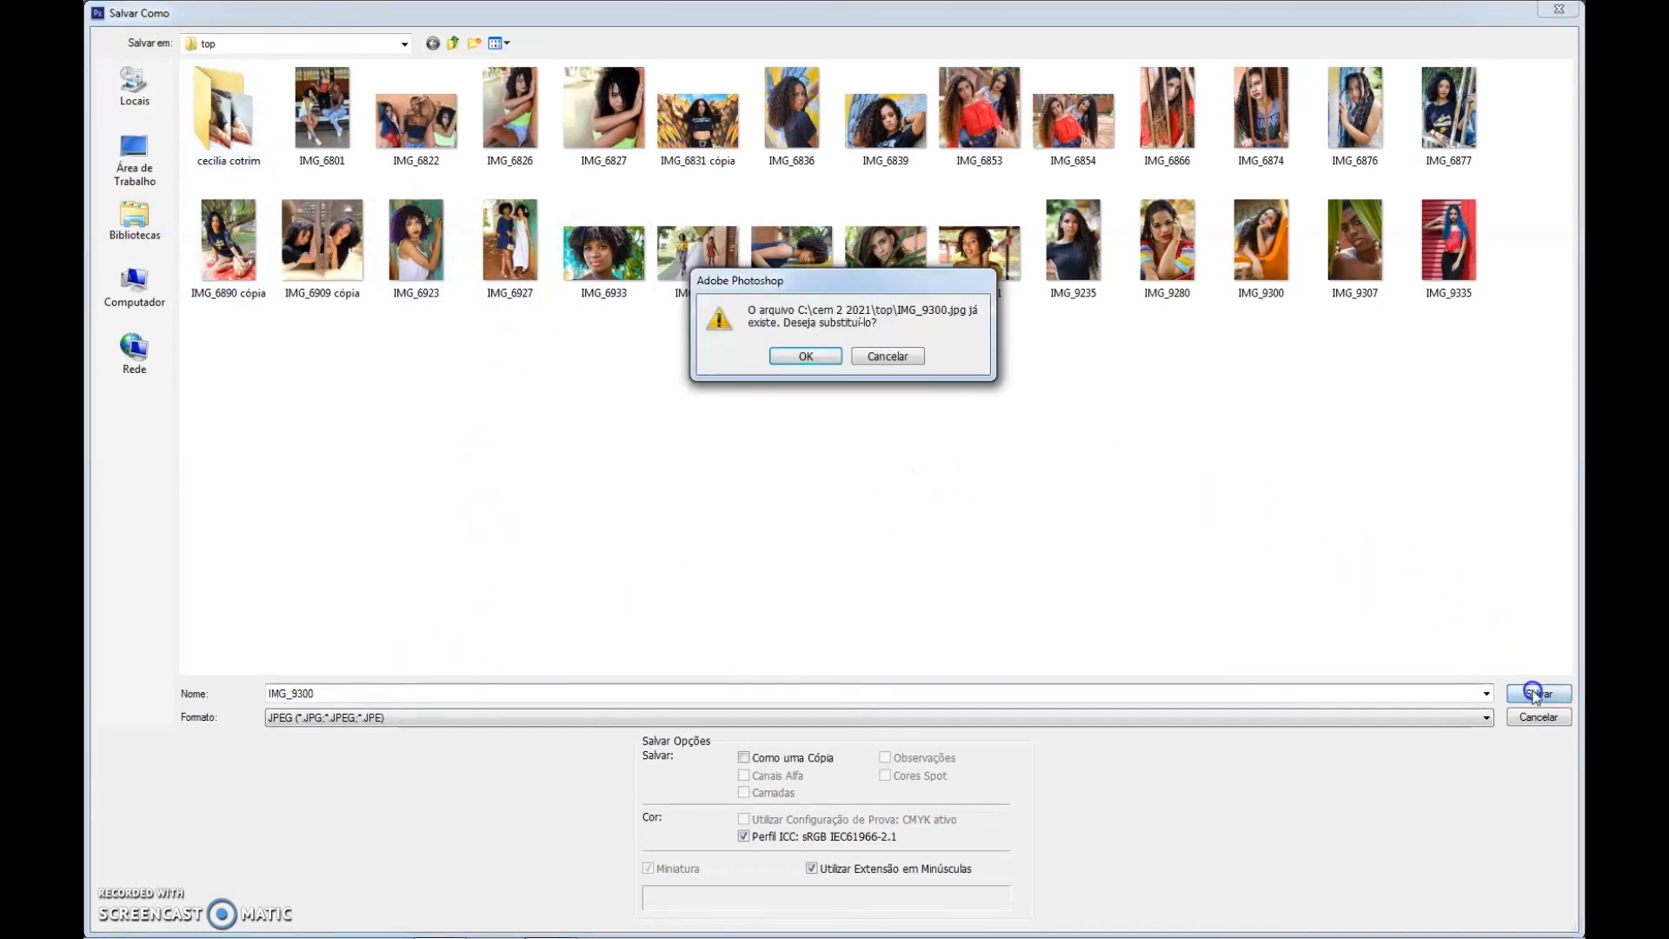
pyautogui.click(805, 356)
pyautogui.click(942, 248)
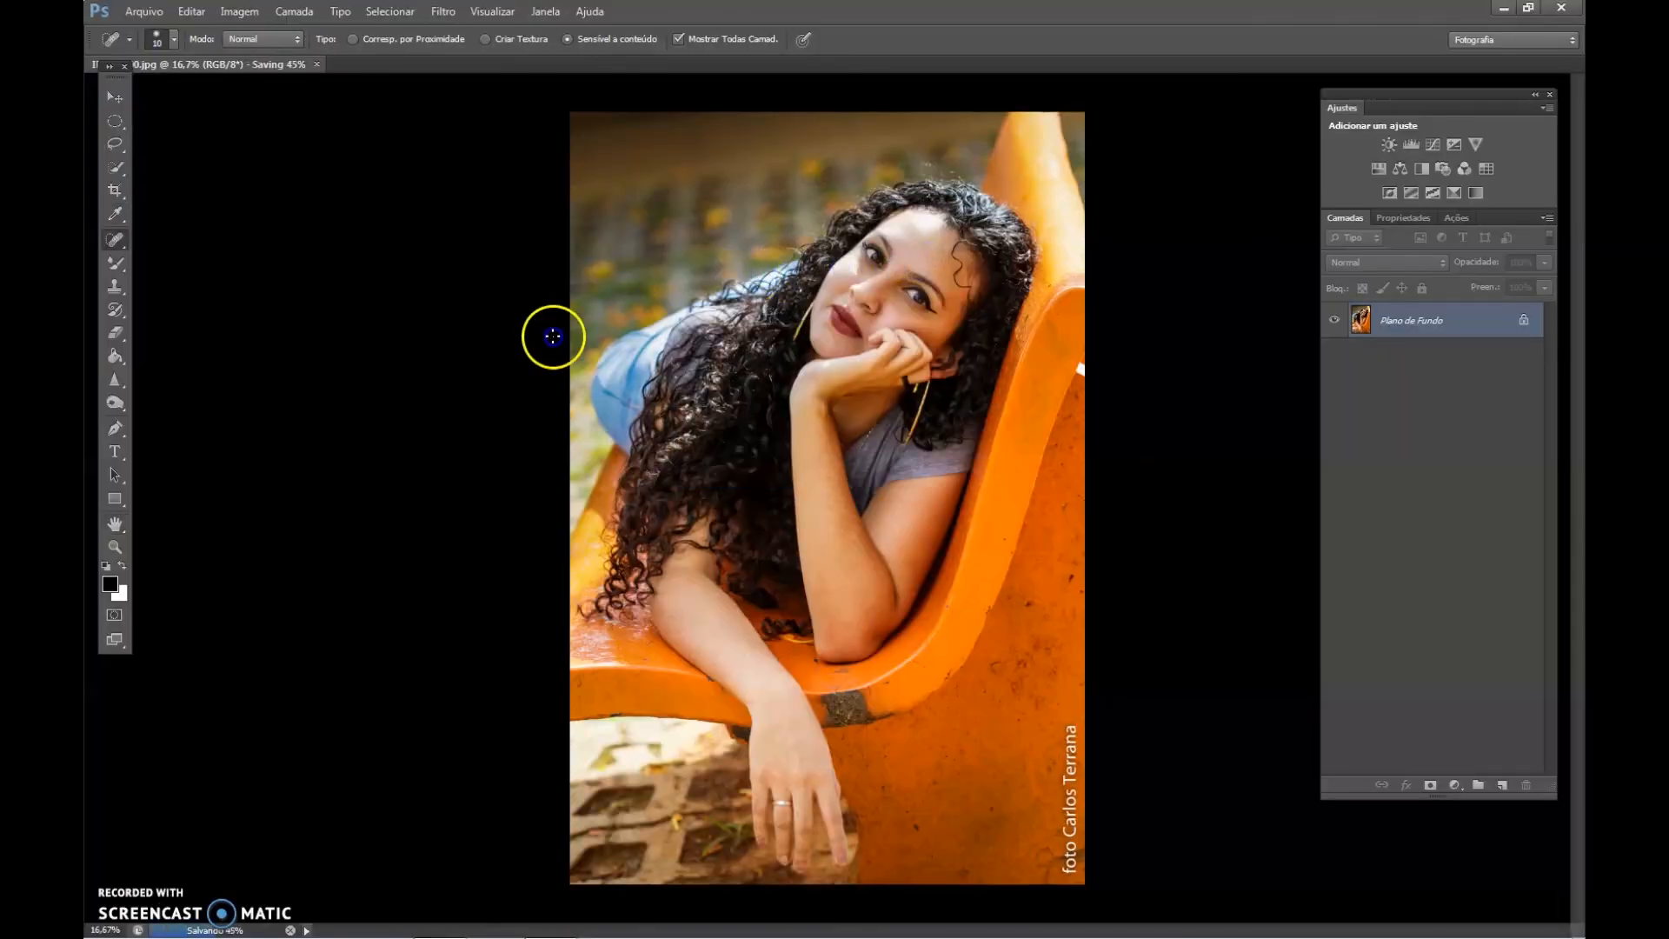